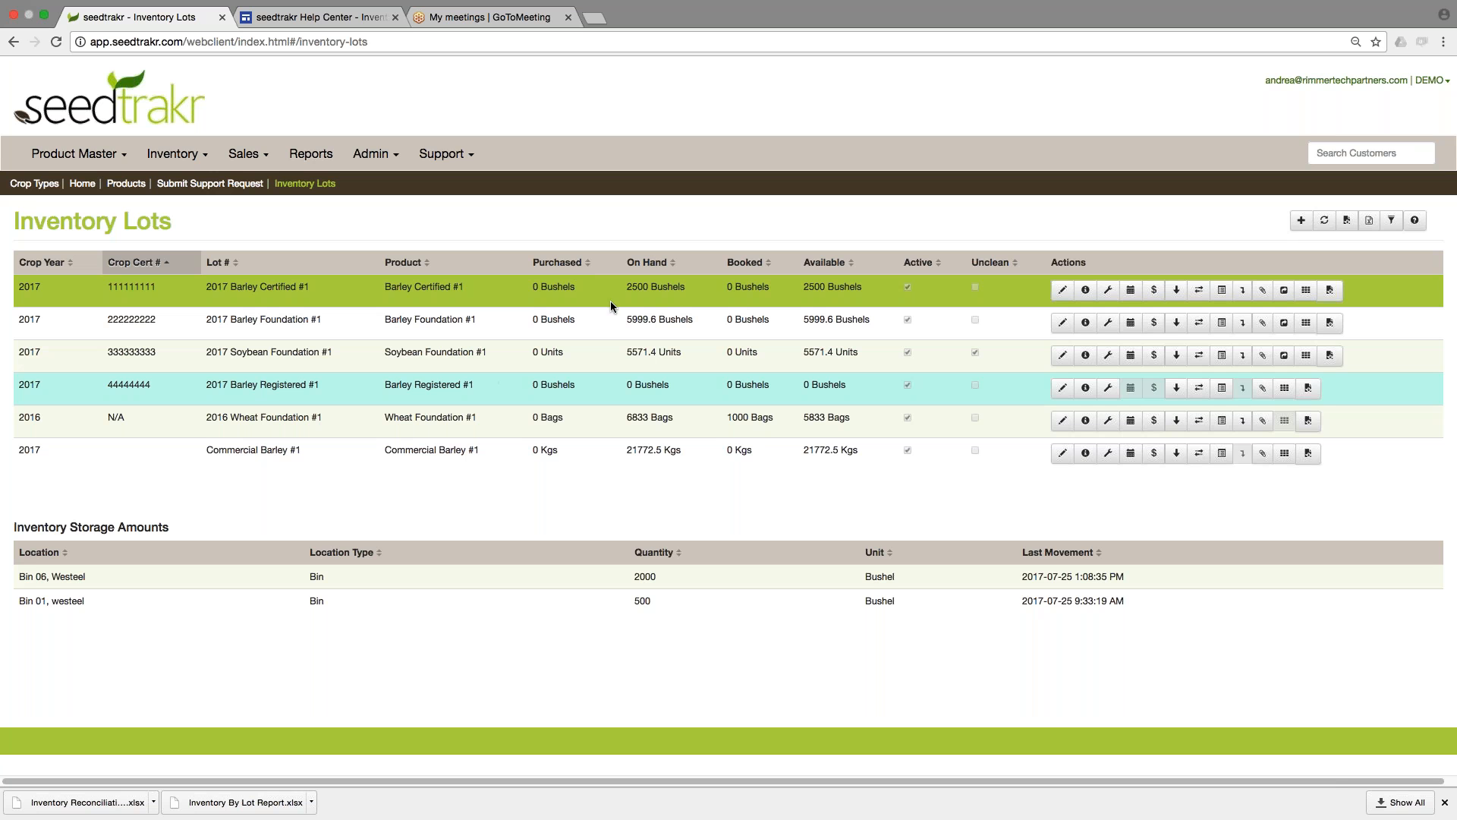
# Review the storage amounts of the Barley Foundation, Soybean Foundation, Wheat Foundation and Commercial Barley inventory lots.
pyautogui.click(609, 322)
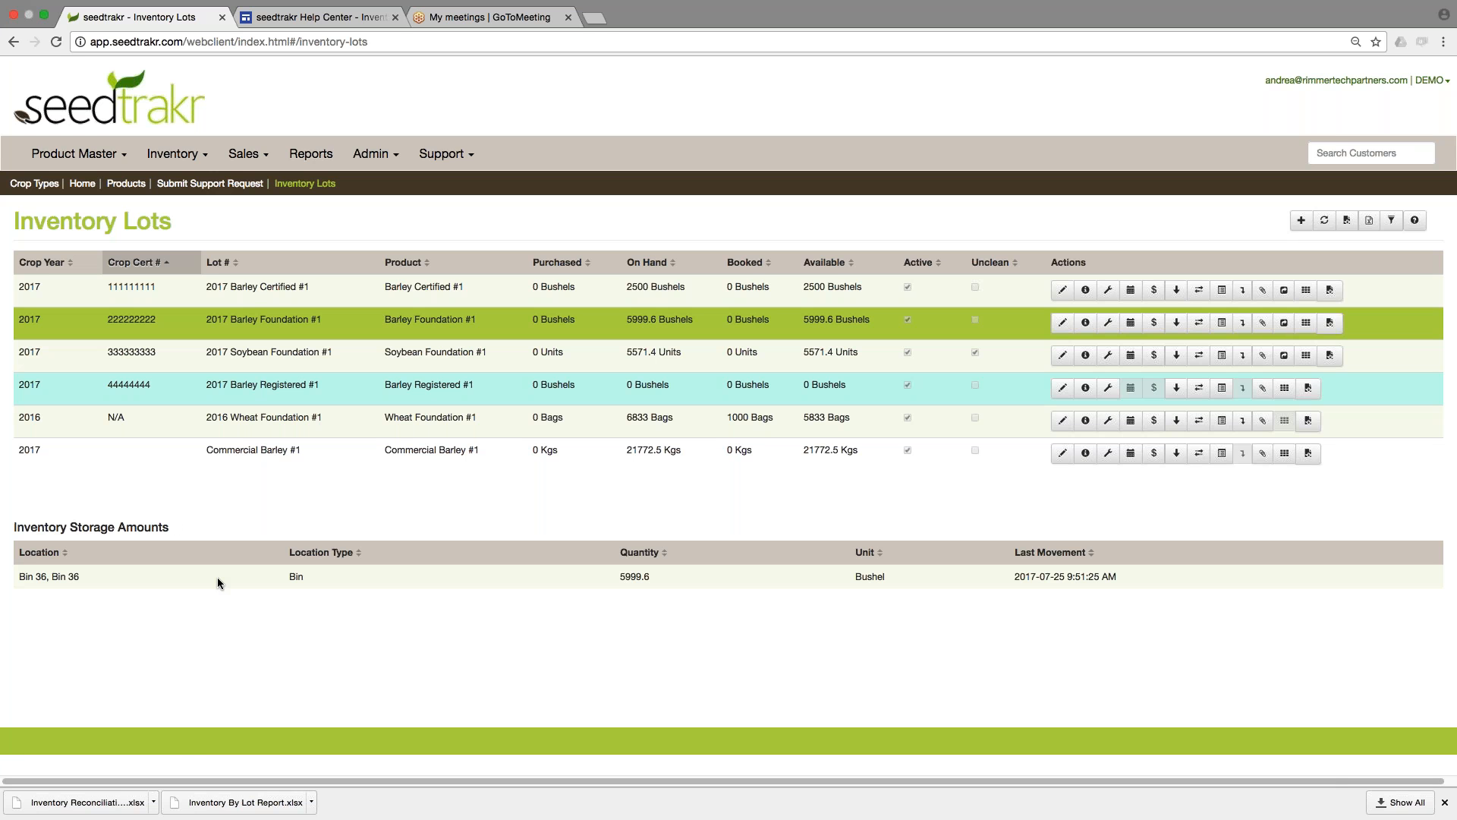
pyautogui.press('Down')
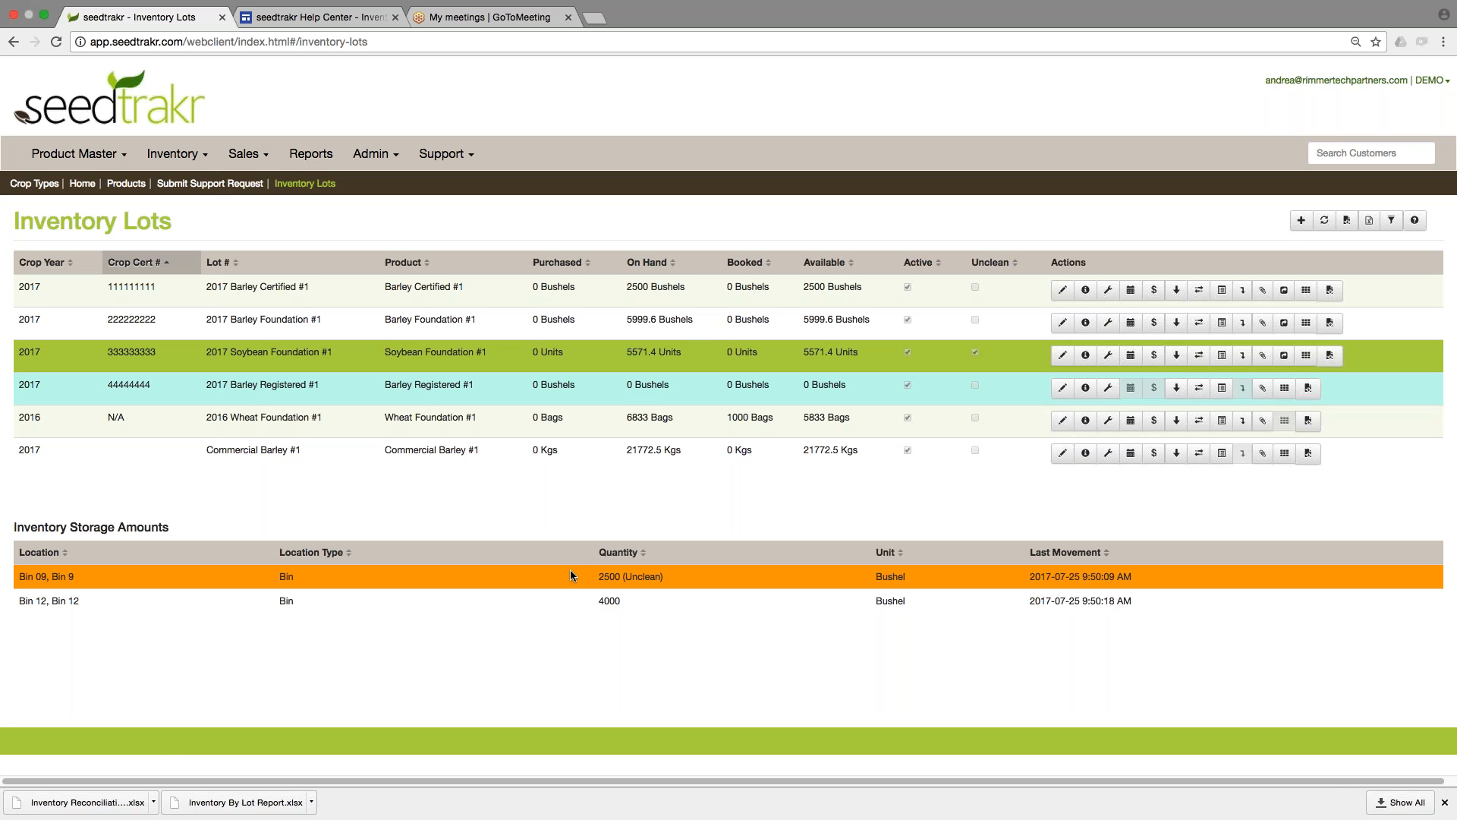
pyautogui.click(571, 420)
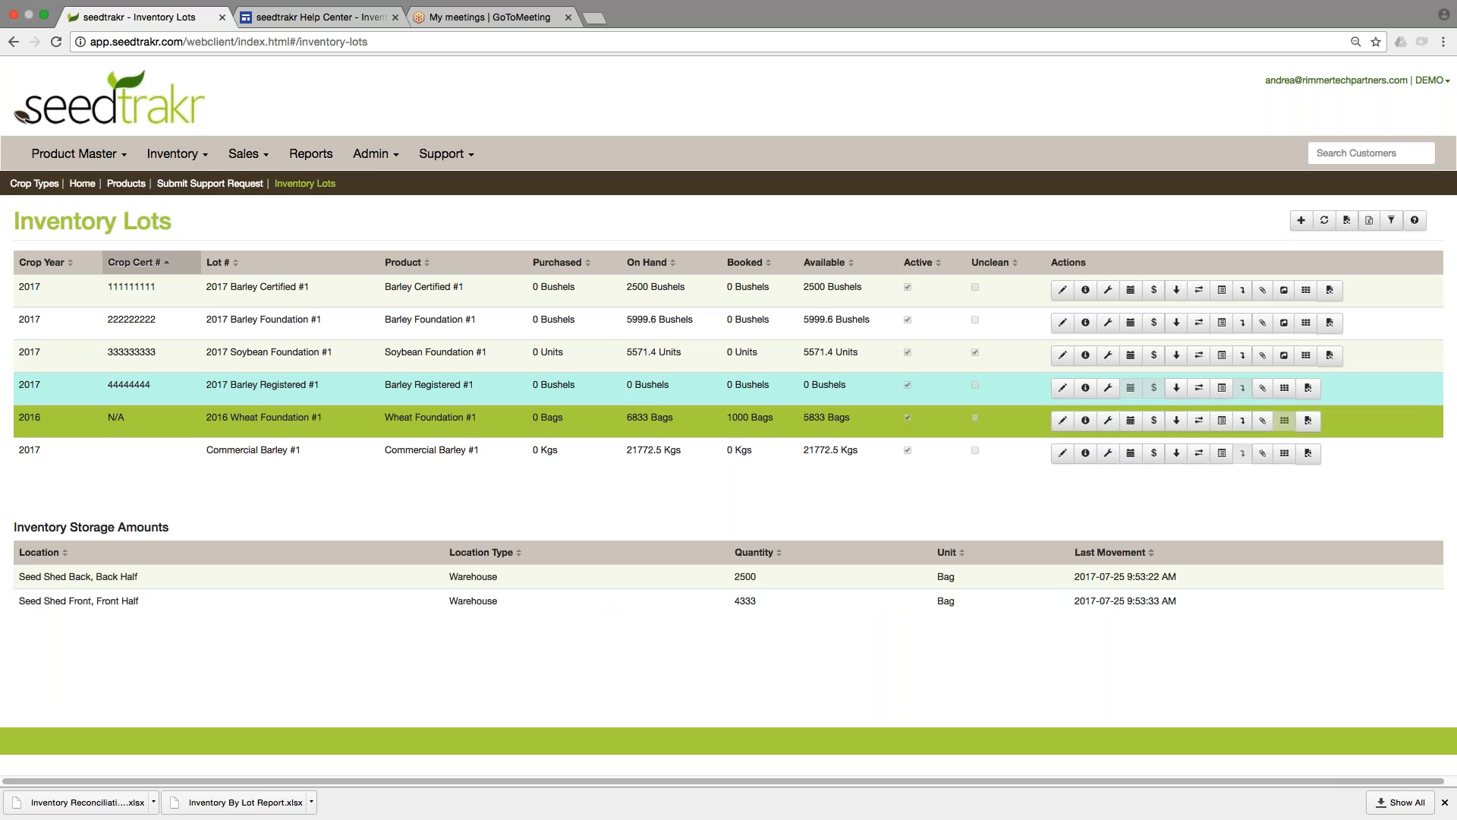
pyautogui.click(570, 454)
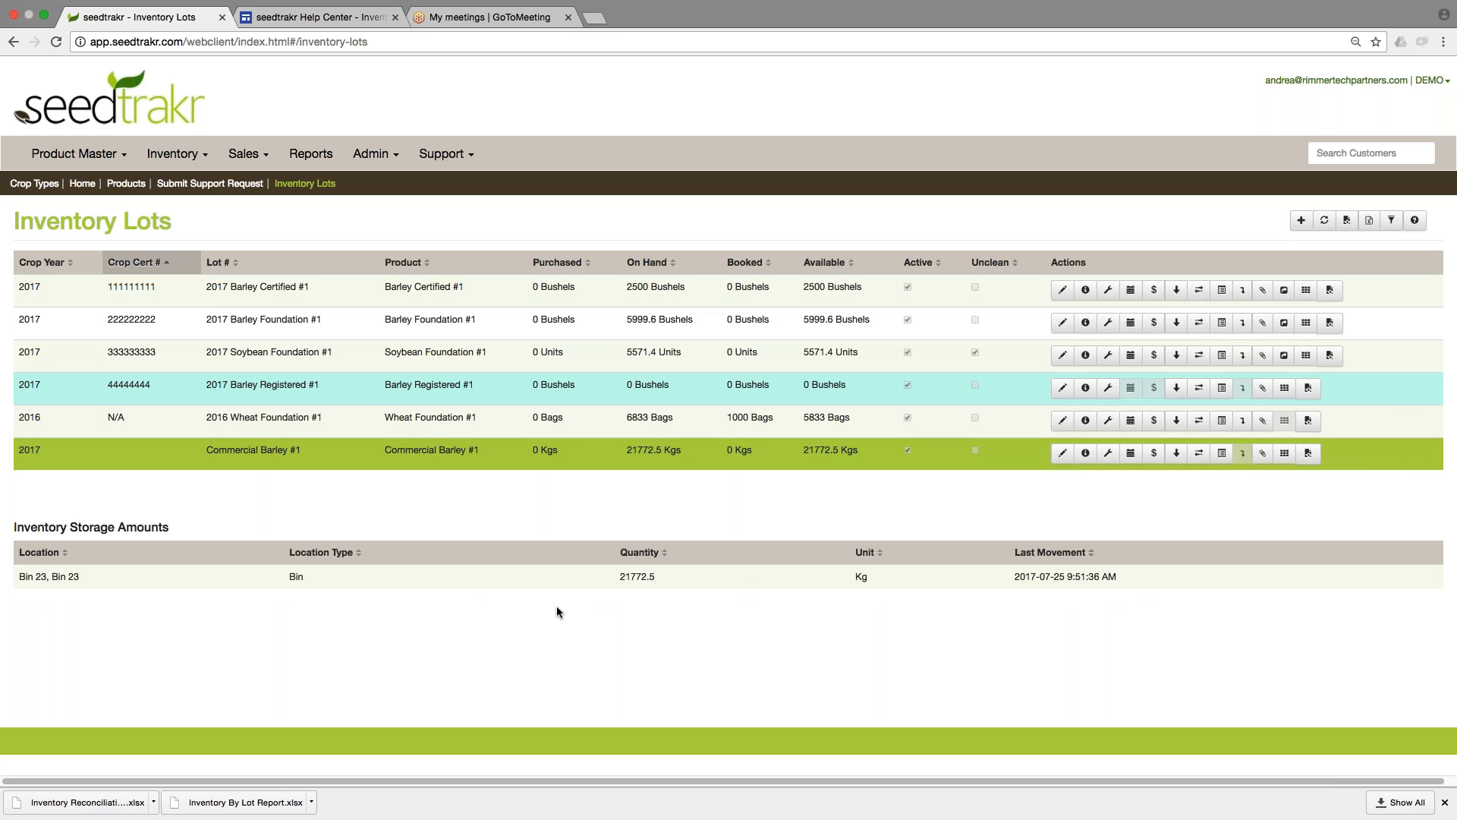
# Review the bins and their contents on the Storage Locations page and open the Products list.
pyautogui.click(181, 152)
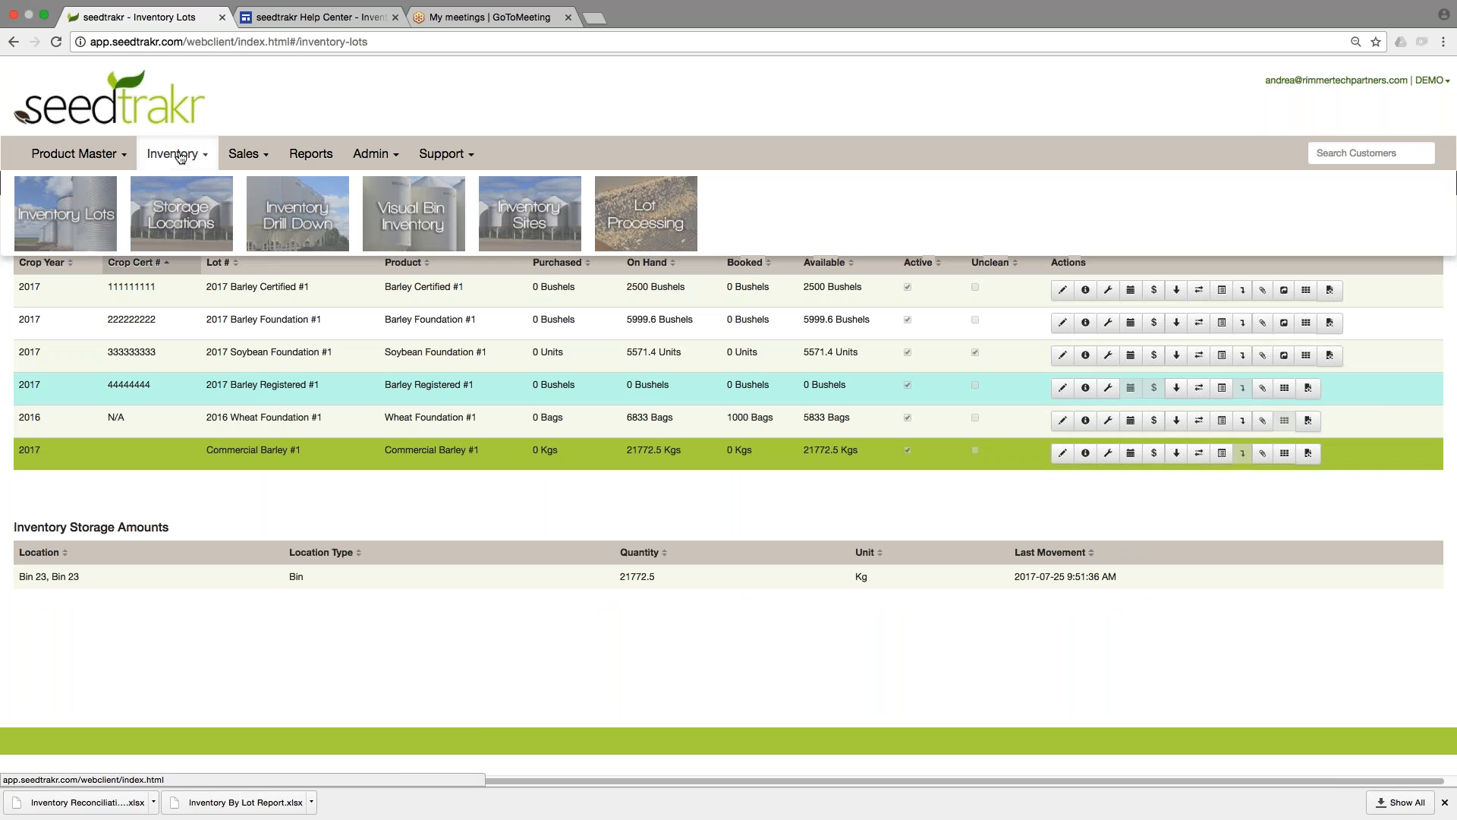
pyautogui.click(181, 220)
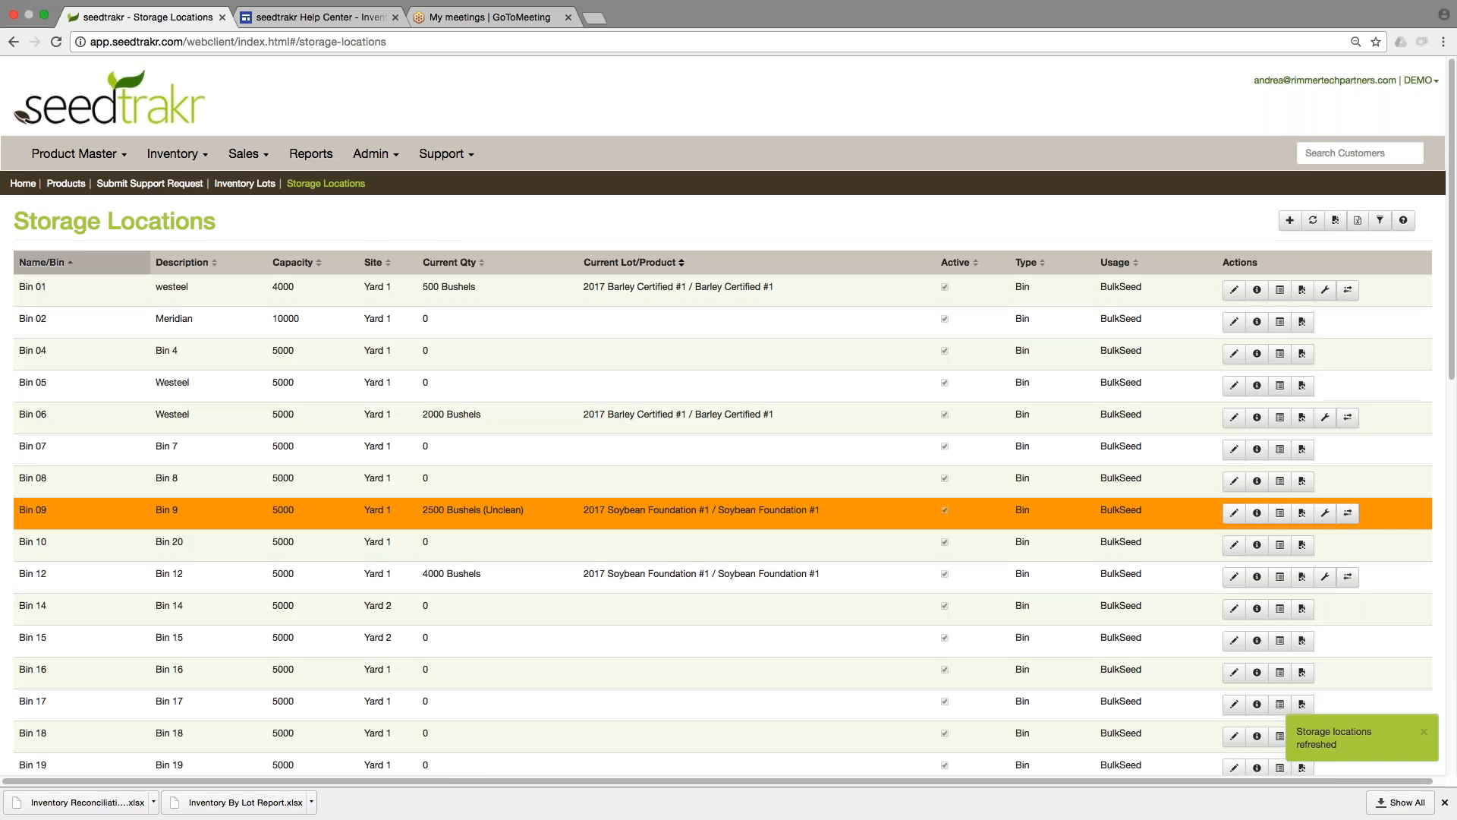
pyautogui.click(564, 287)
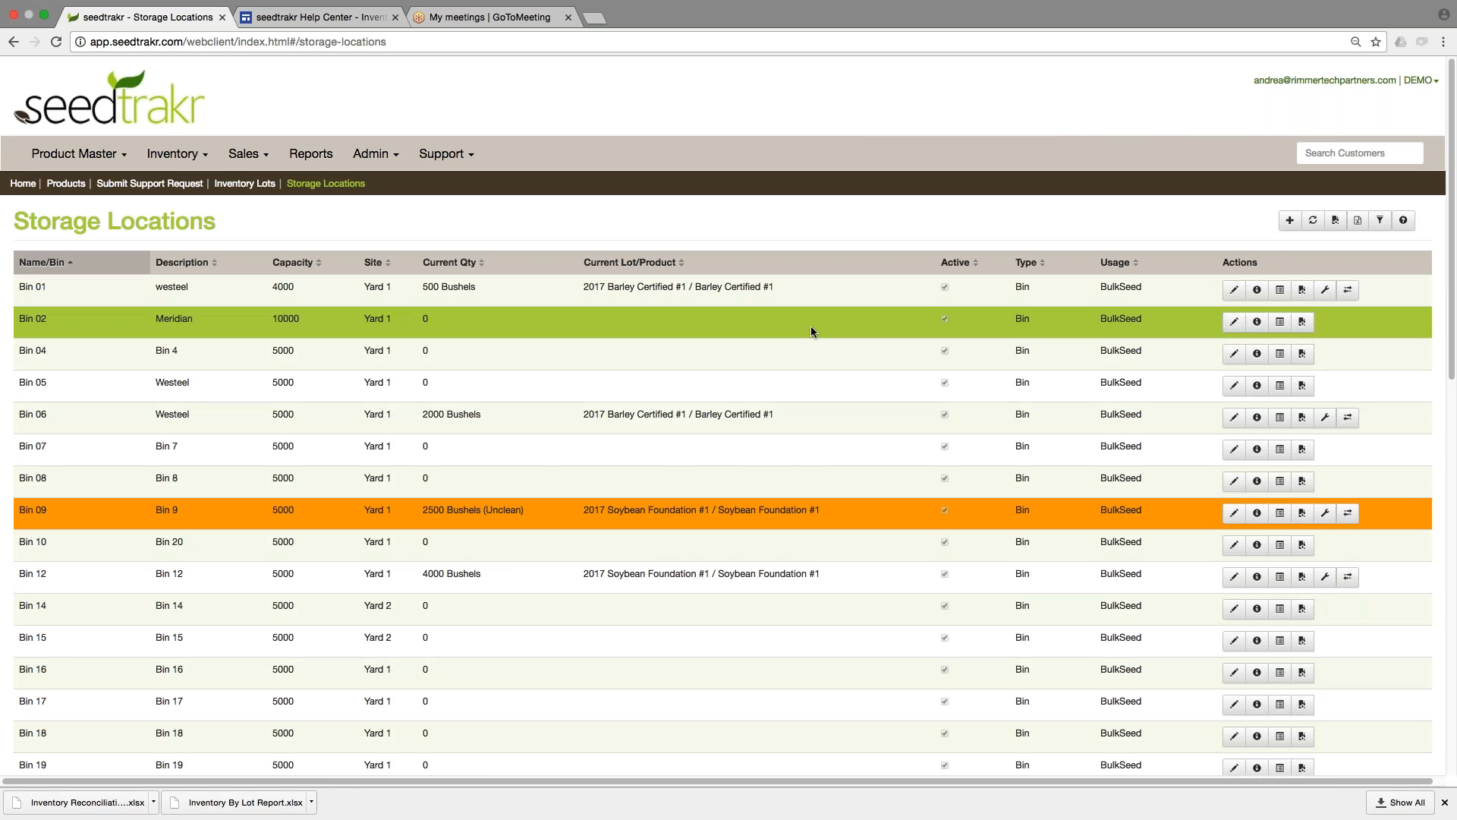
pyautogui.scroll(-7, 811, 326)
pyautogui.scroll(-2, 840, 353)
pyautogui.scroll(9, 840, 353)
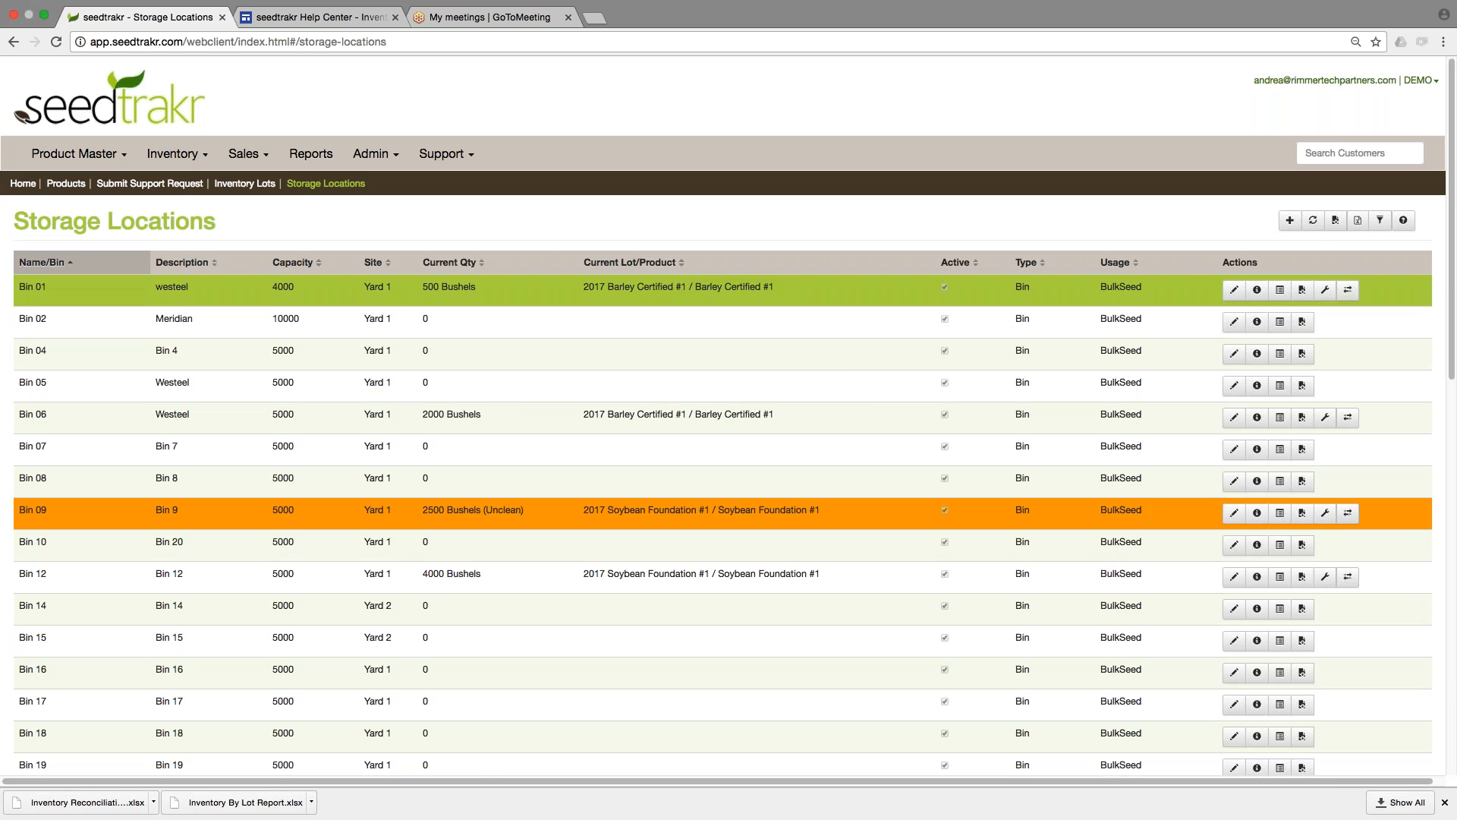
pyautogui.click(59, 212)
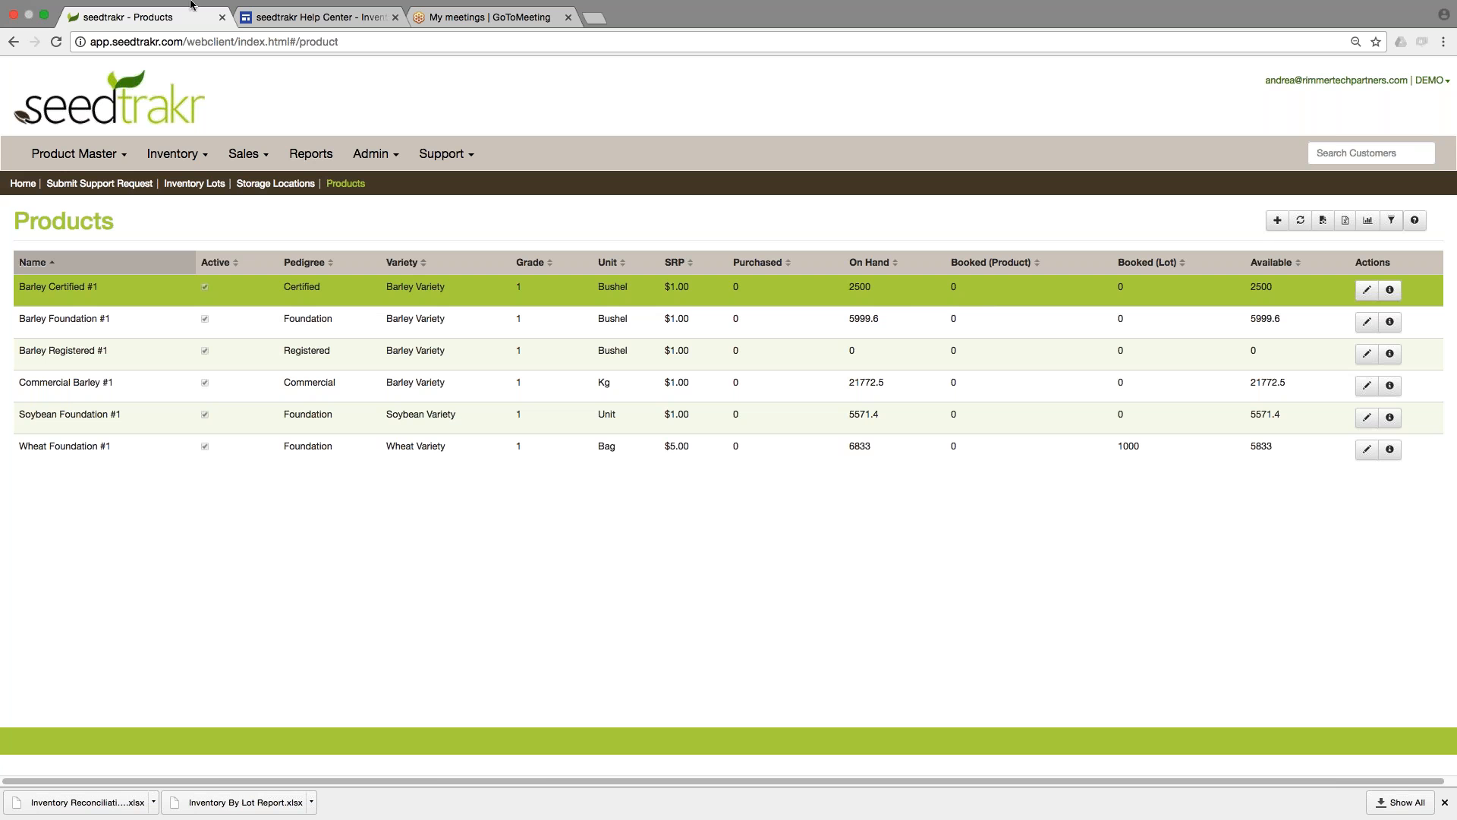
# In Inventory Drill Down, expand the bushel Barley Variety through Barley Certified #1 to the storage bins of lot 2017 Barley Certified #1.
pyautogui.click(187, 150)
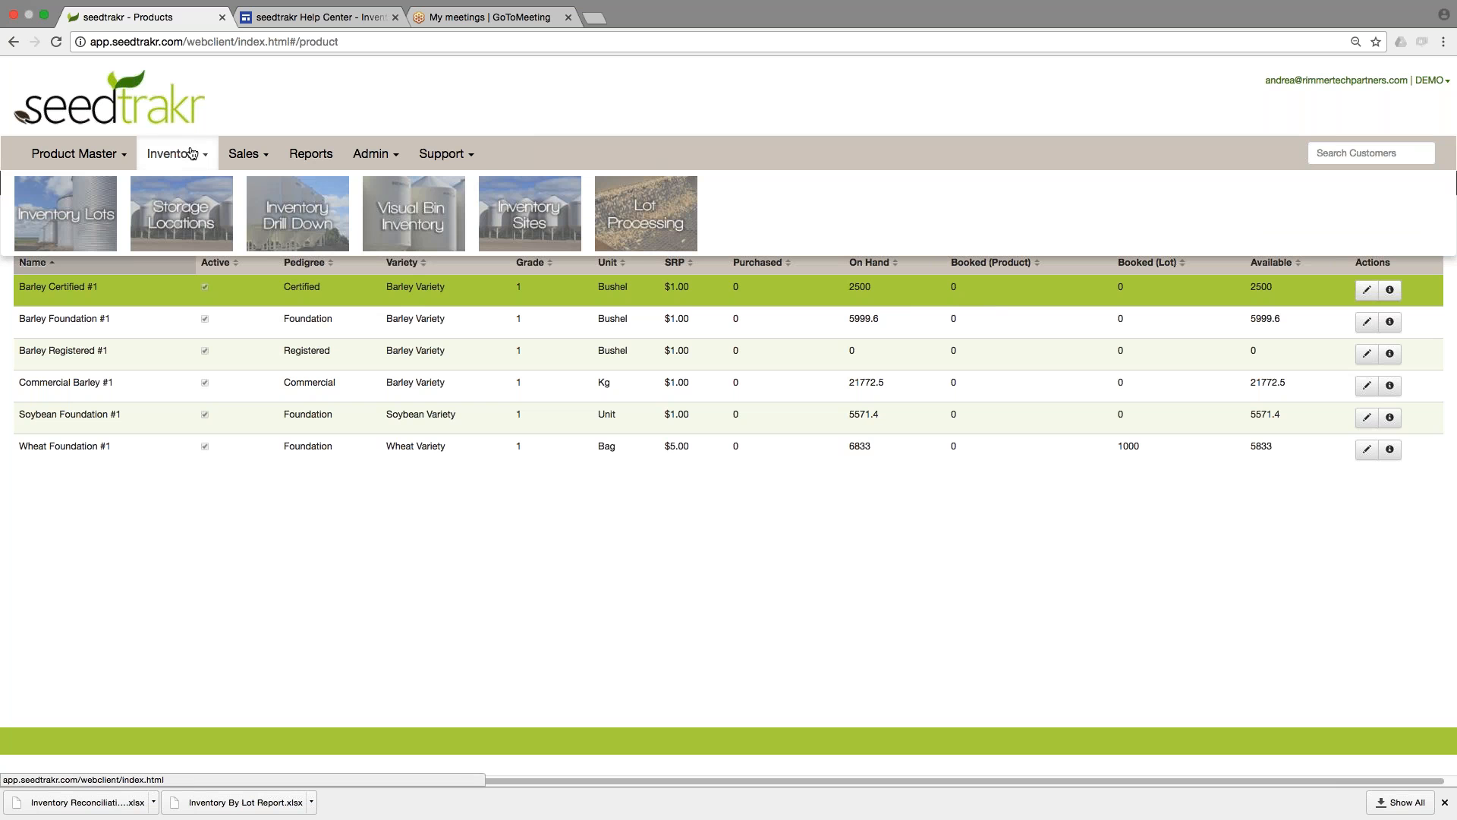
pyautogui.click(312, 220)
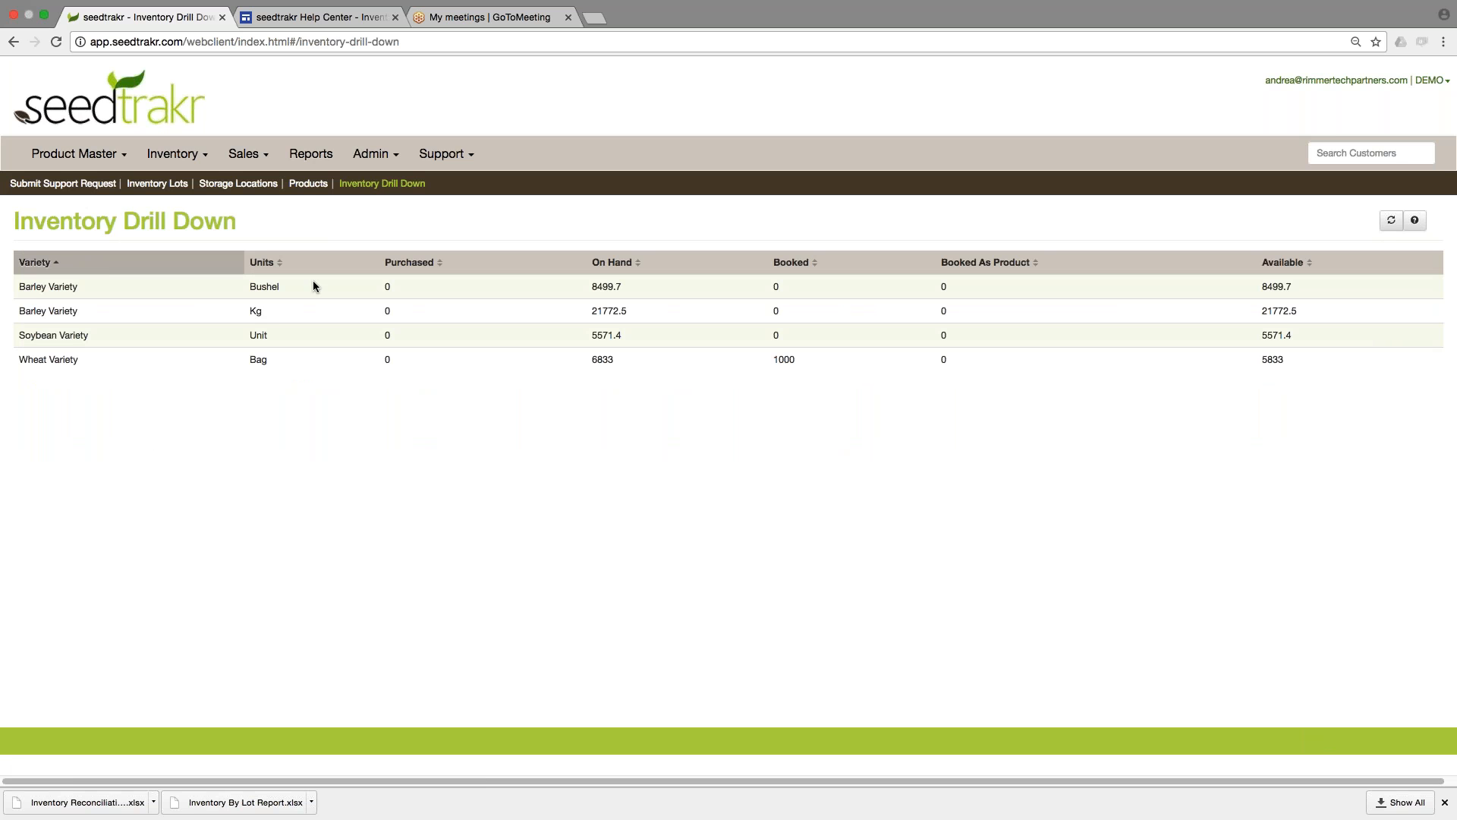
pyautogui.click(133, 289)
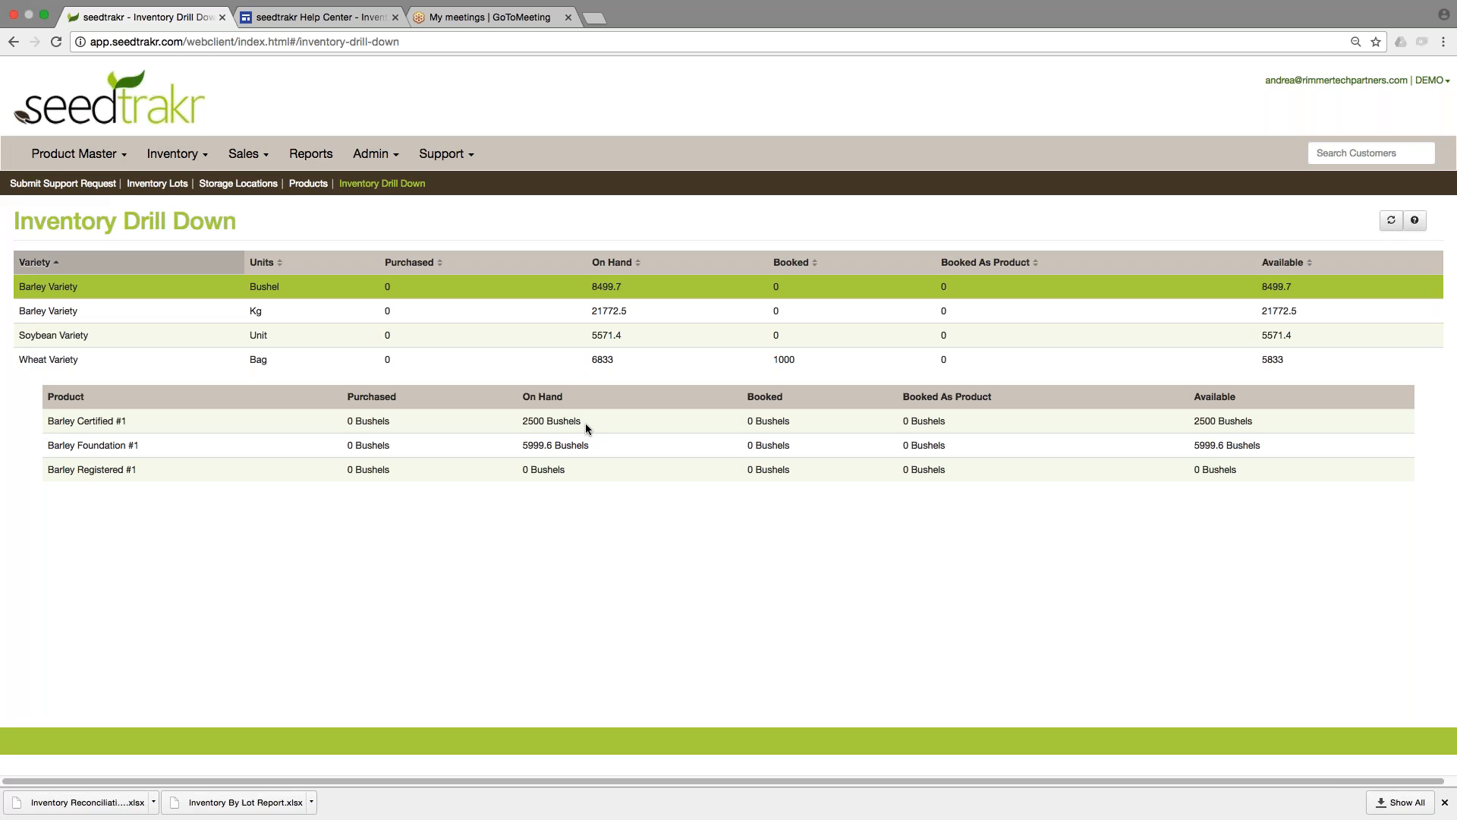
pyautogui.click(425, 425)
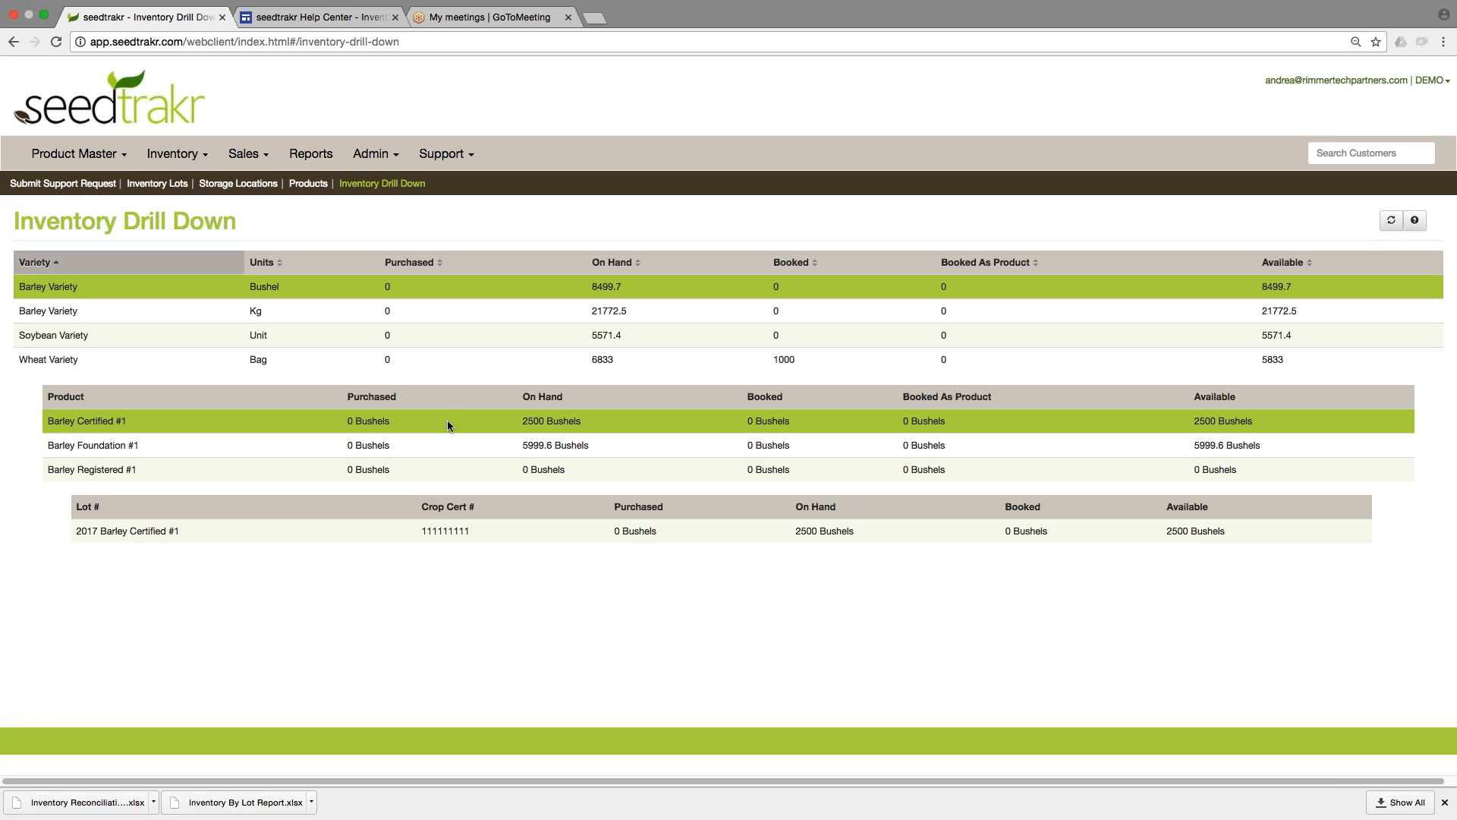
pyautogui.click(536, 536)
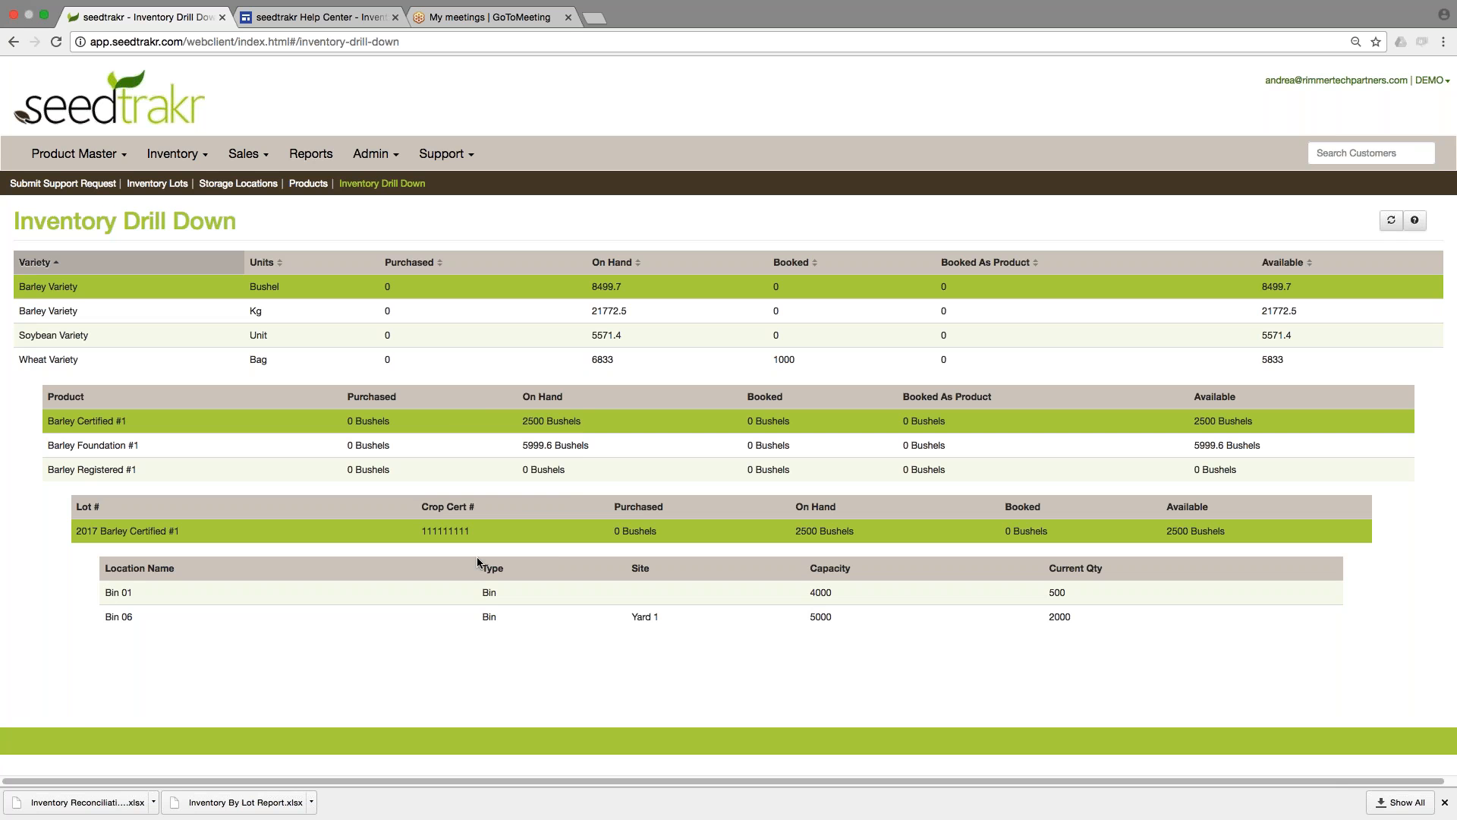
# Open Visual Bin Inventory, check the available sites while keeping Yard 1, and view the details of Bin 06.
pyautogui.moveTo(552, 524)
pyautogui.click(175, 154)
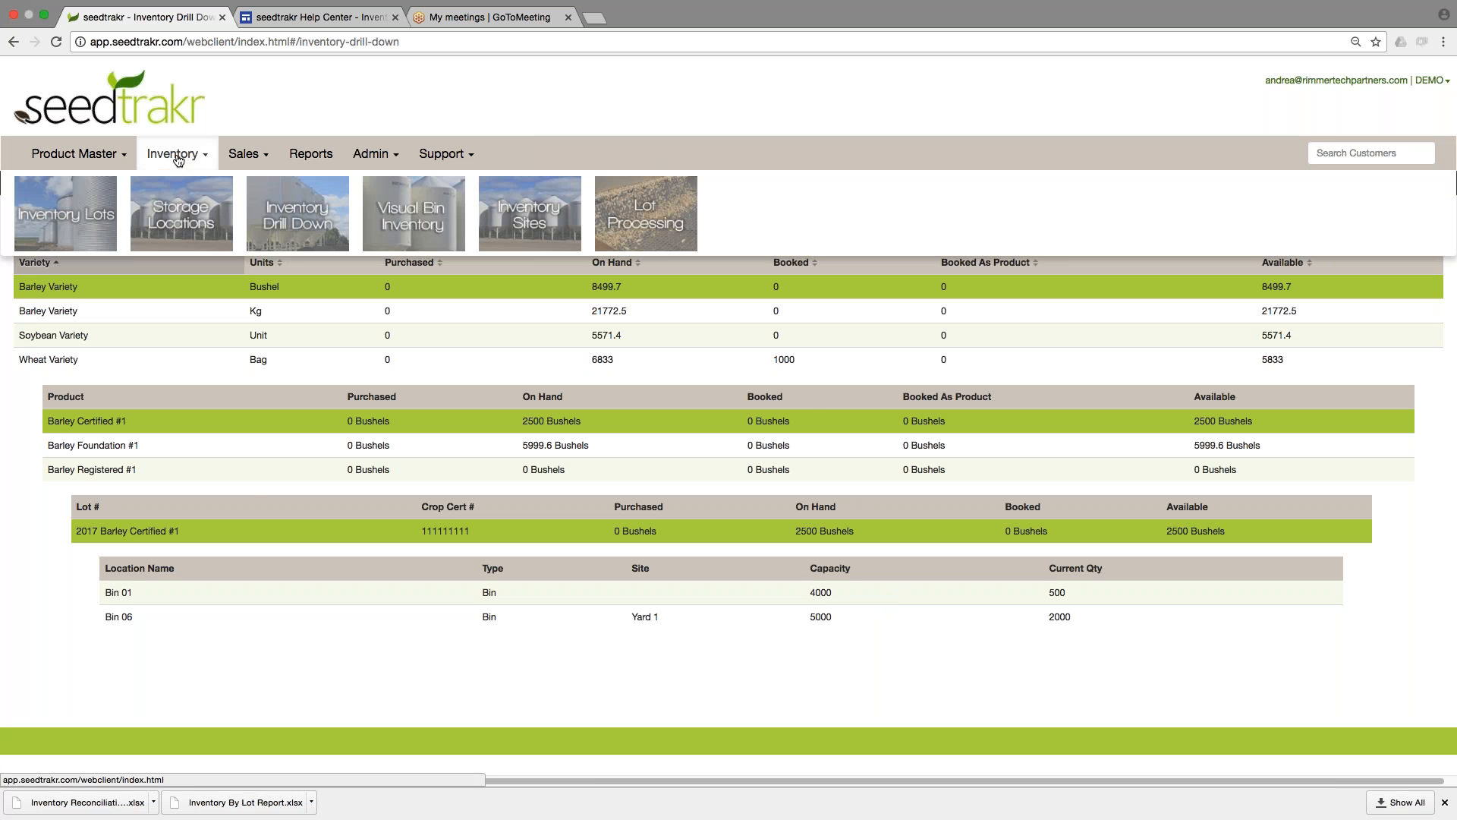
pyautogui.click(416, 220)
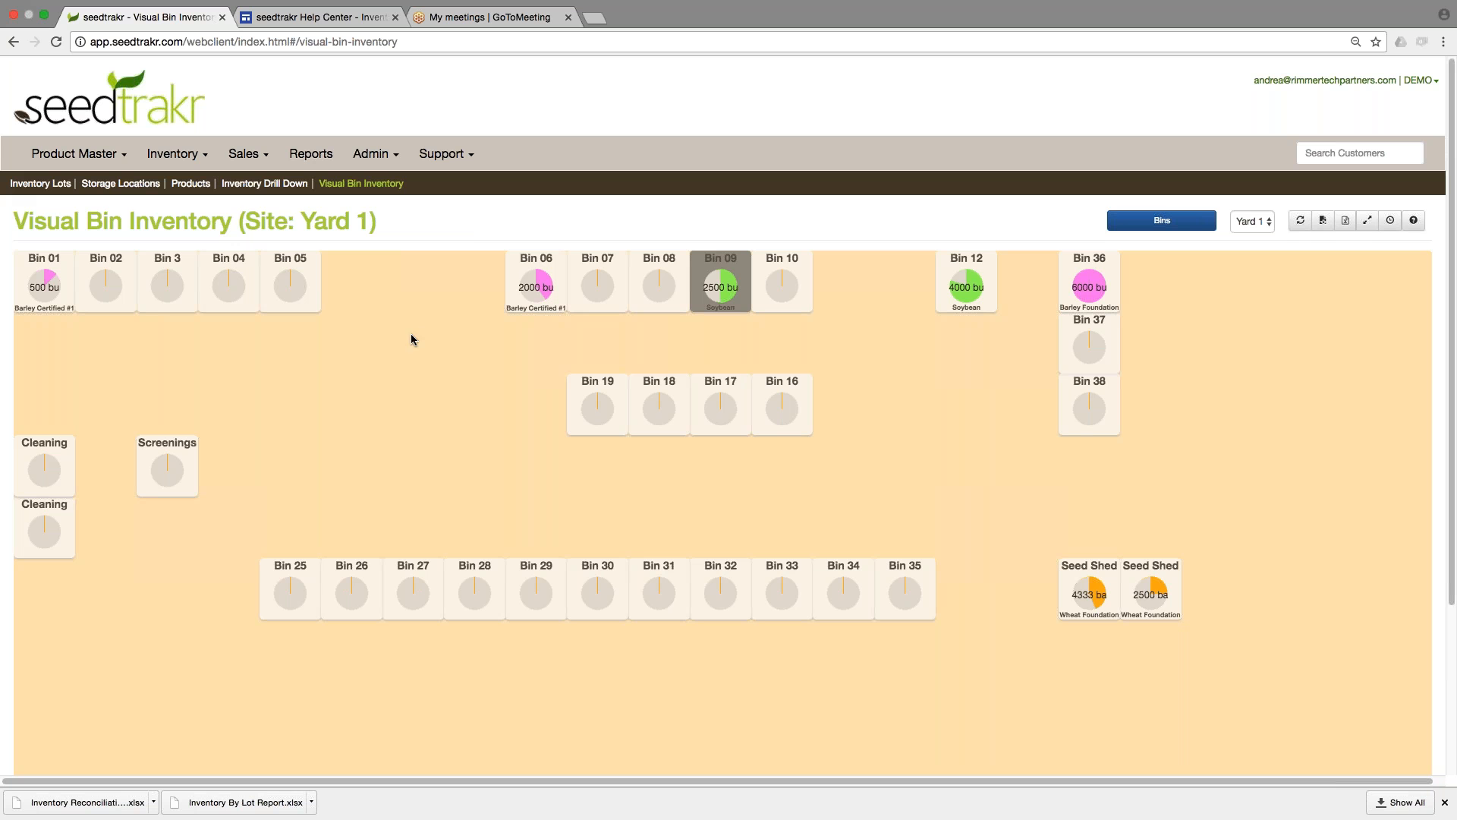
pyautogui.click(1251, 221)
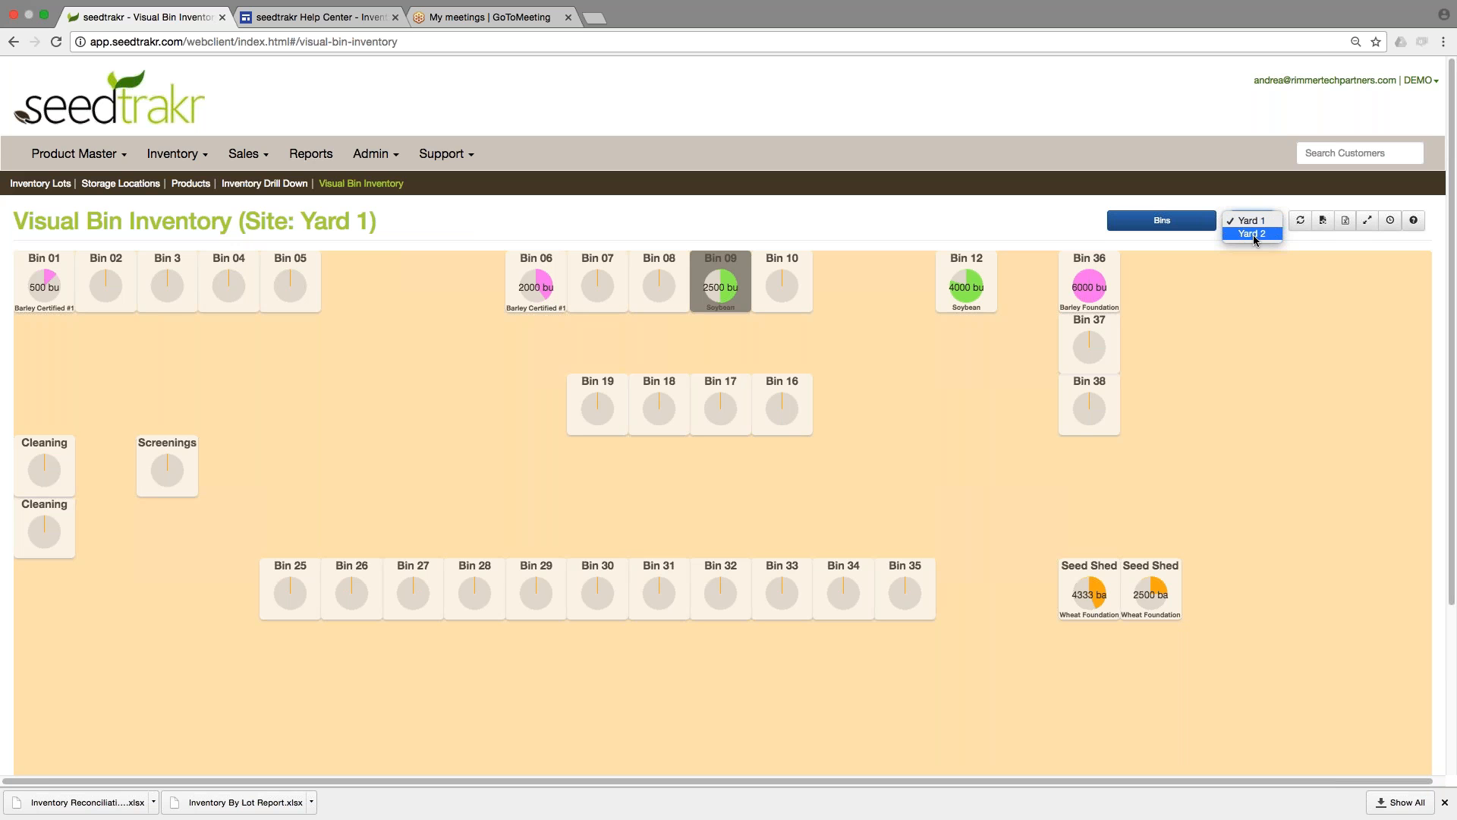
pyautogui.click(1249, 221)
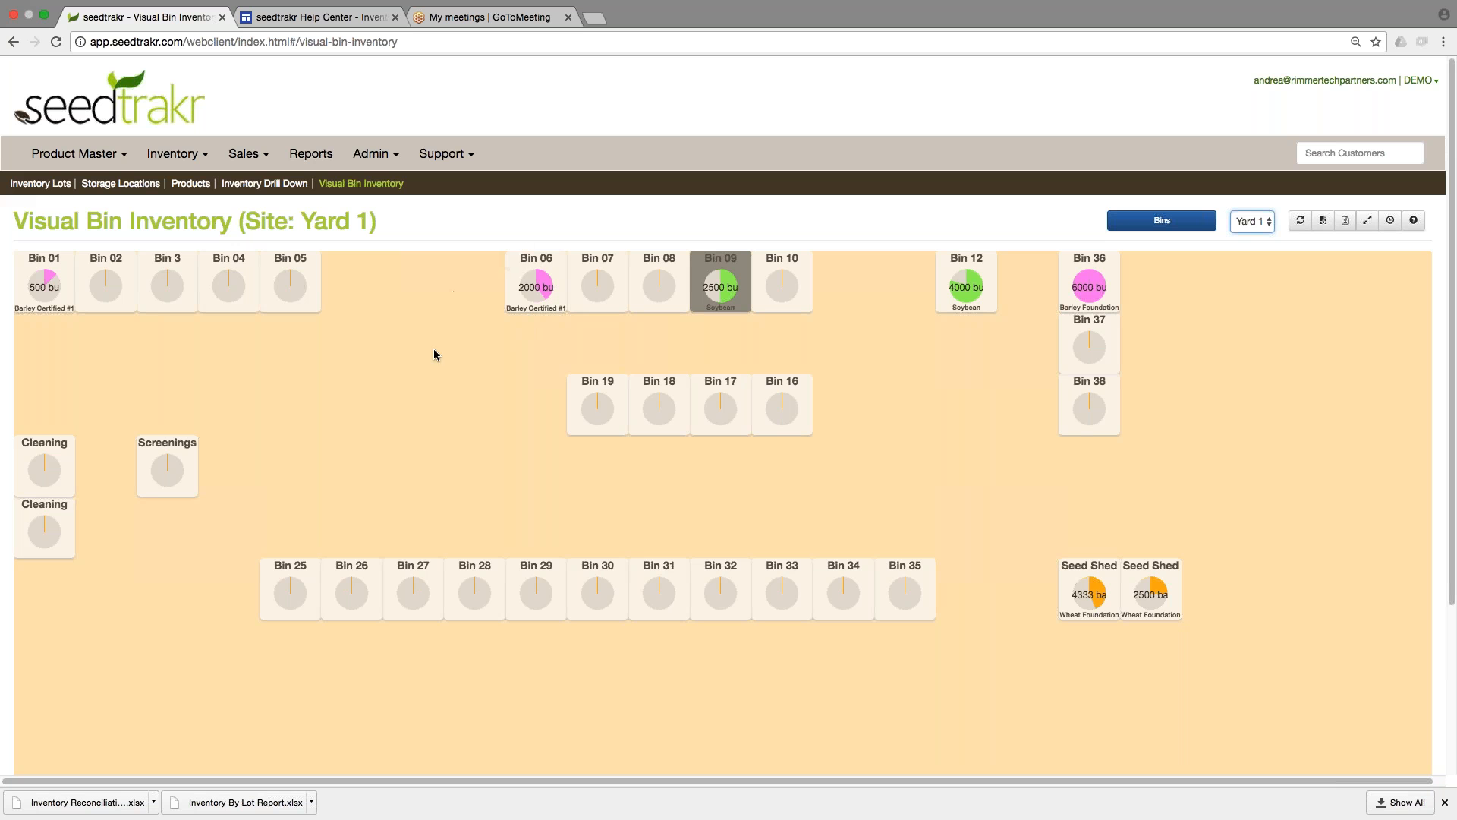
pyautogui.click(525, 303)
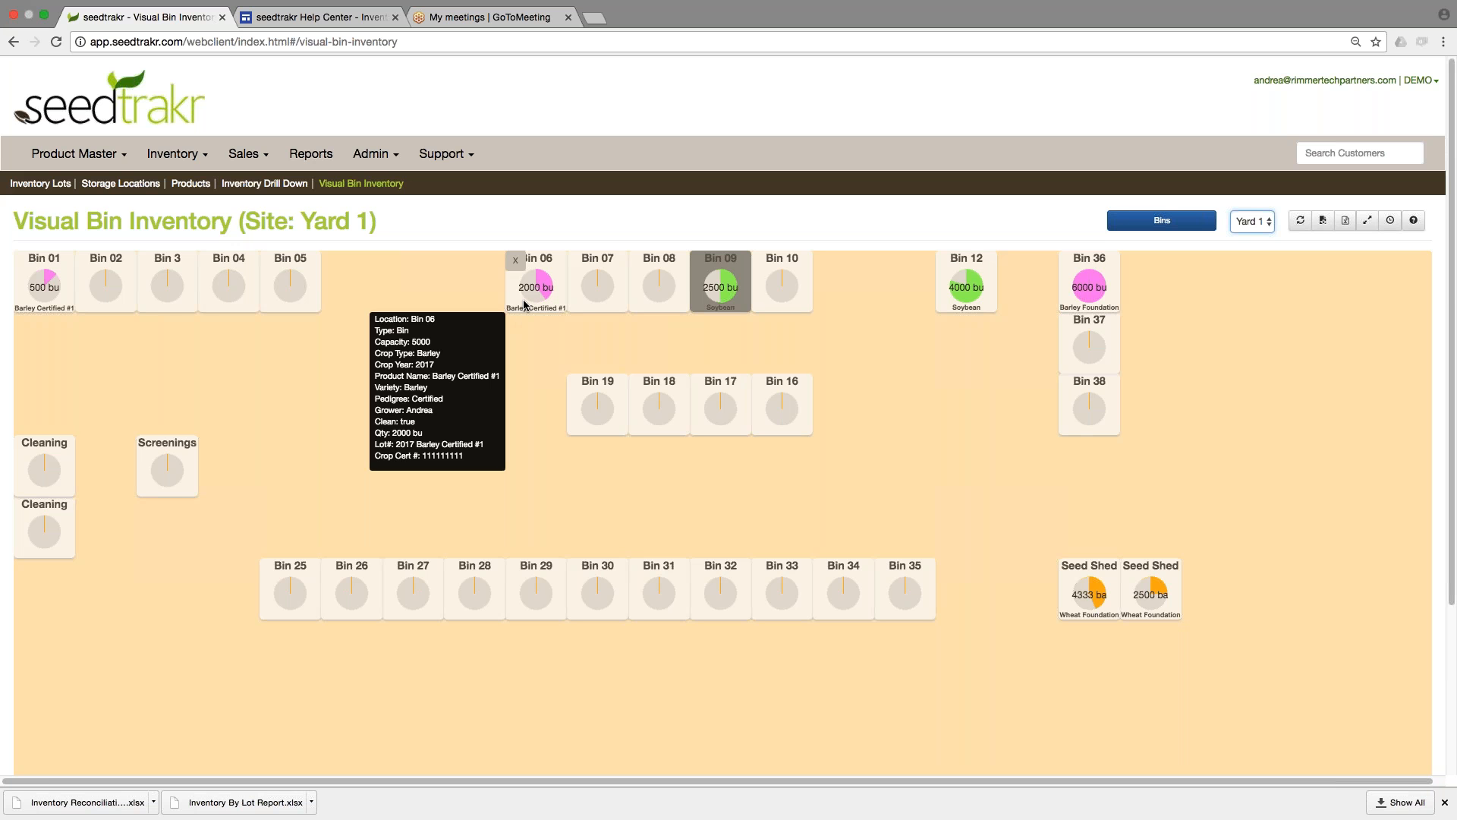
pyautogui.click(734, 501)
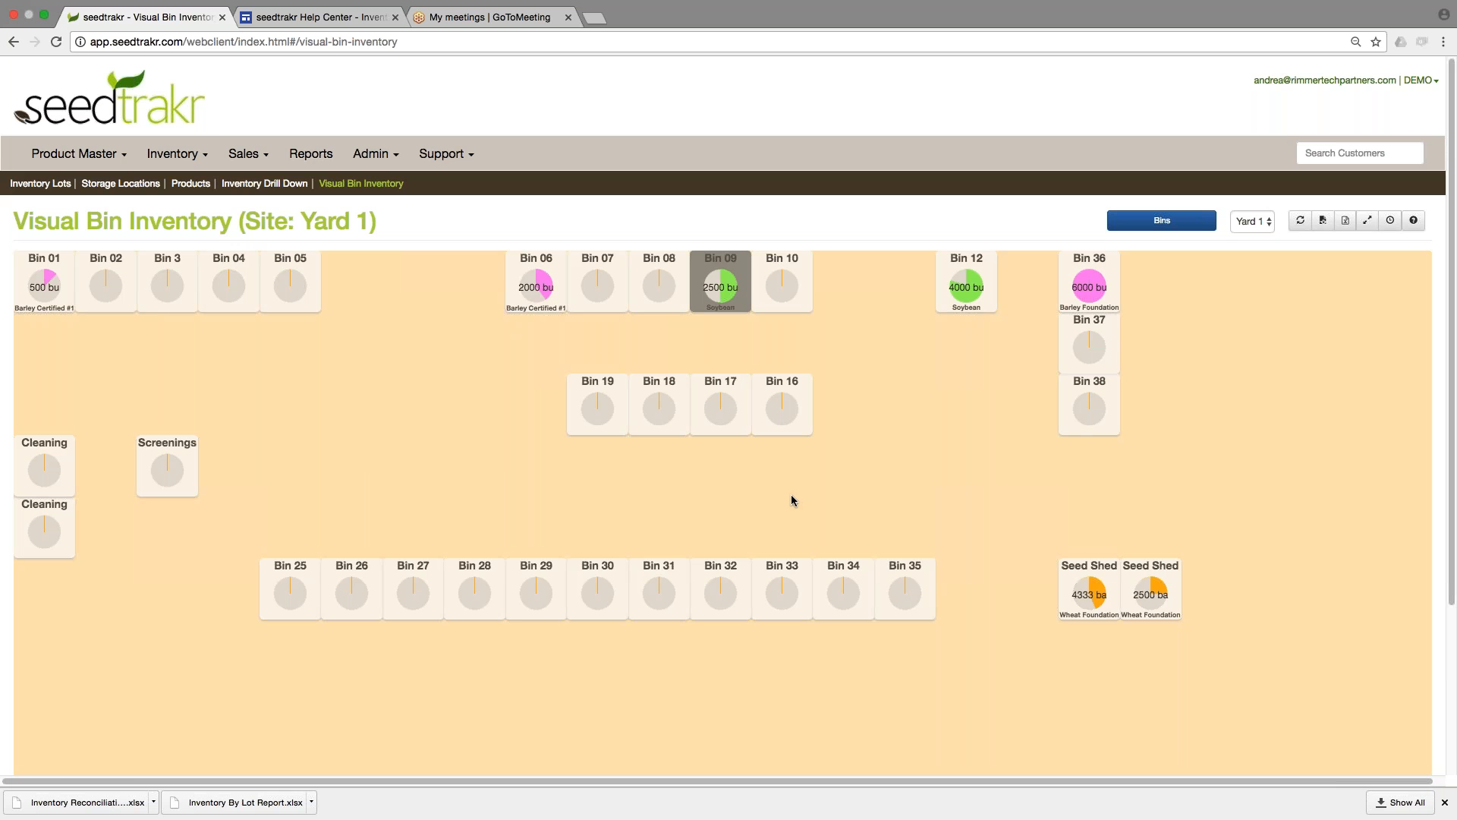
# Return to Inventory Lots and select the lot 2017 Barley Certified #1.
pyautogui.click(177, 155)
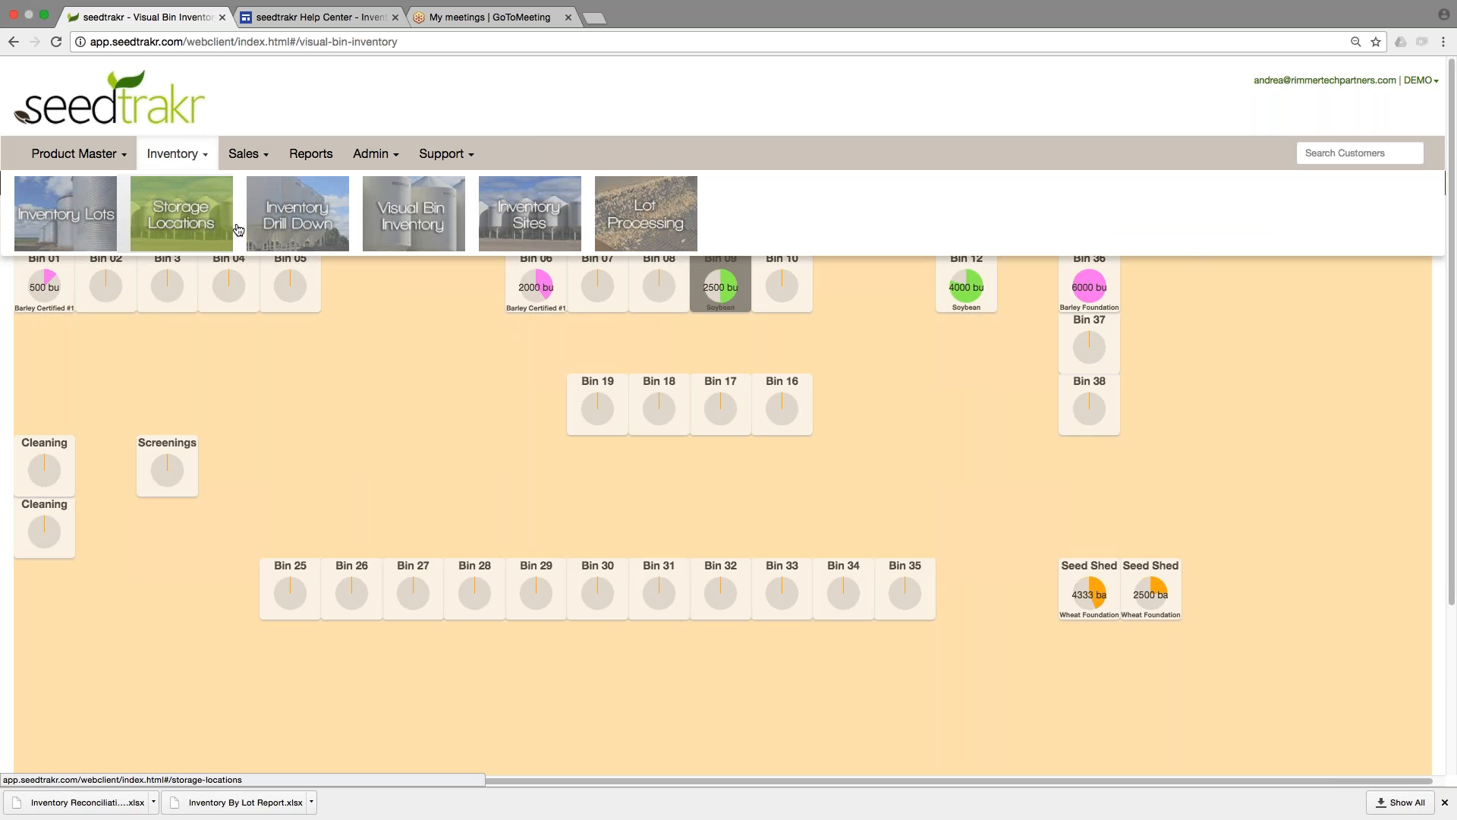
pyautogui.click(65, 214)
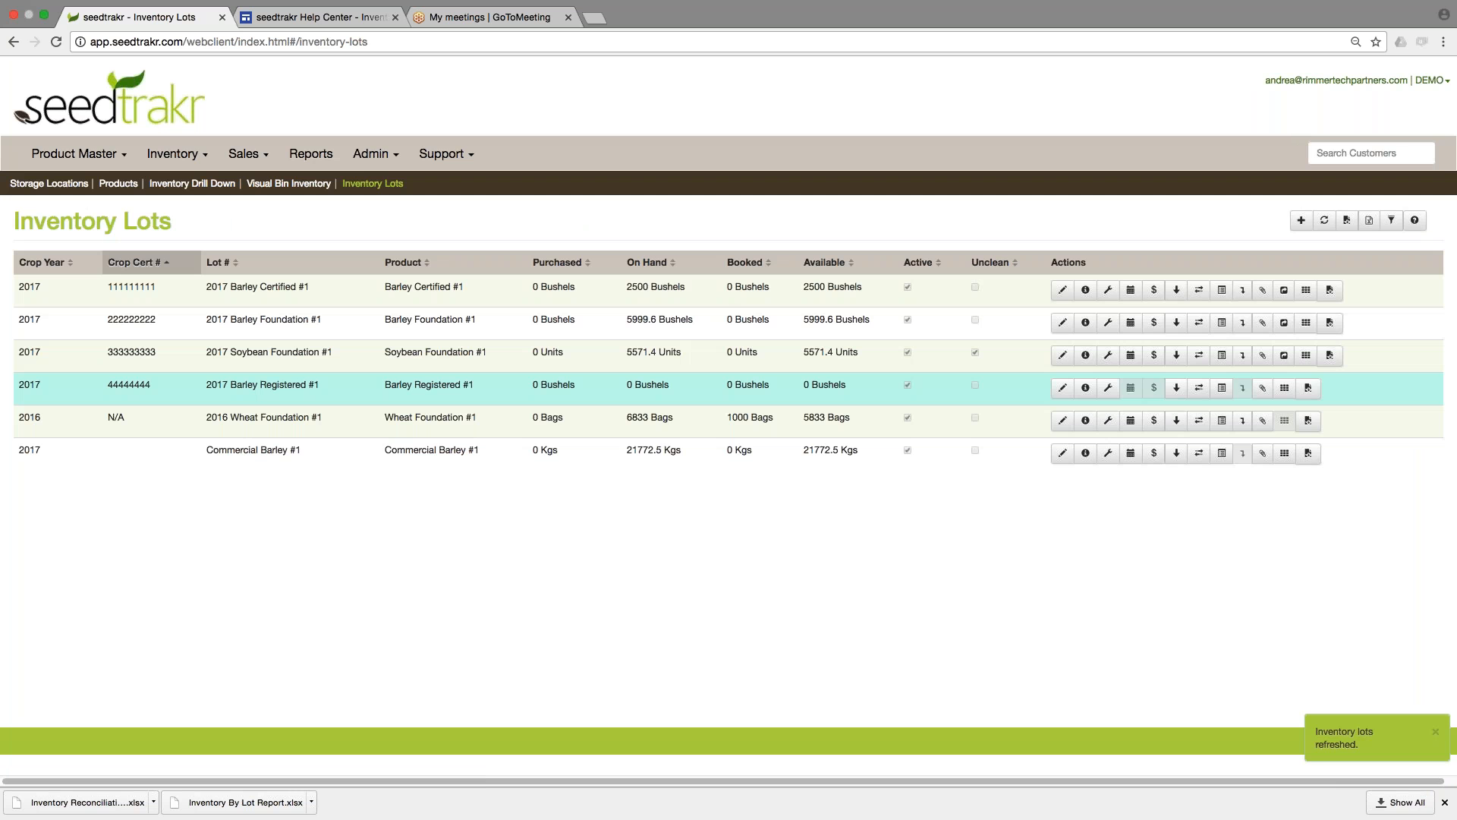
pyautogui.click(525, 289)
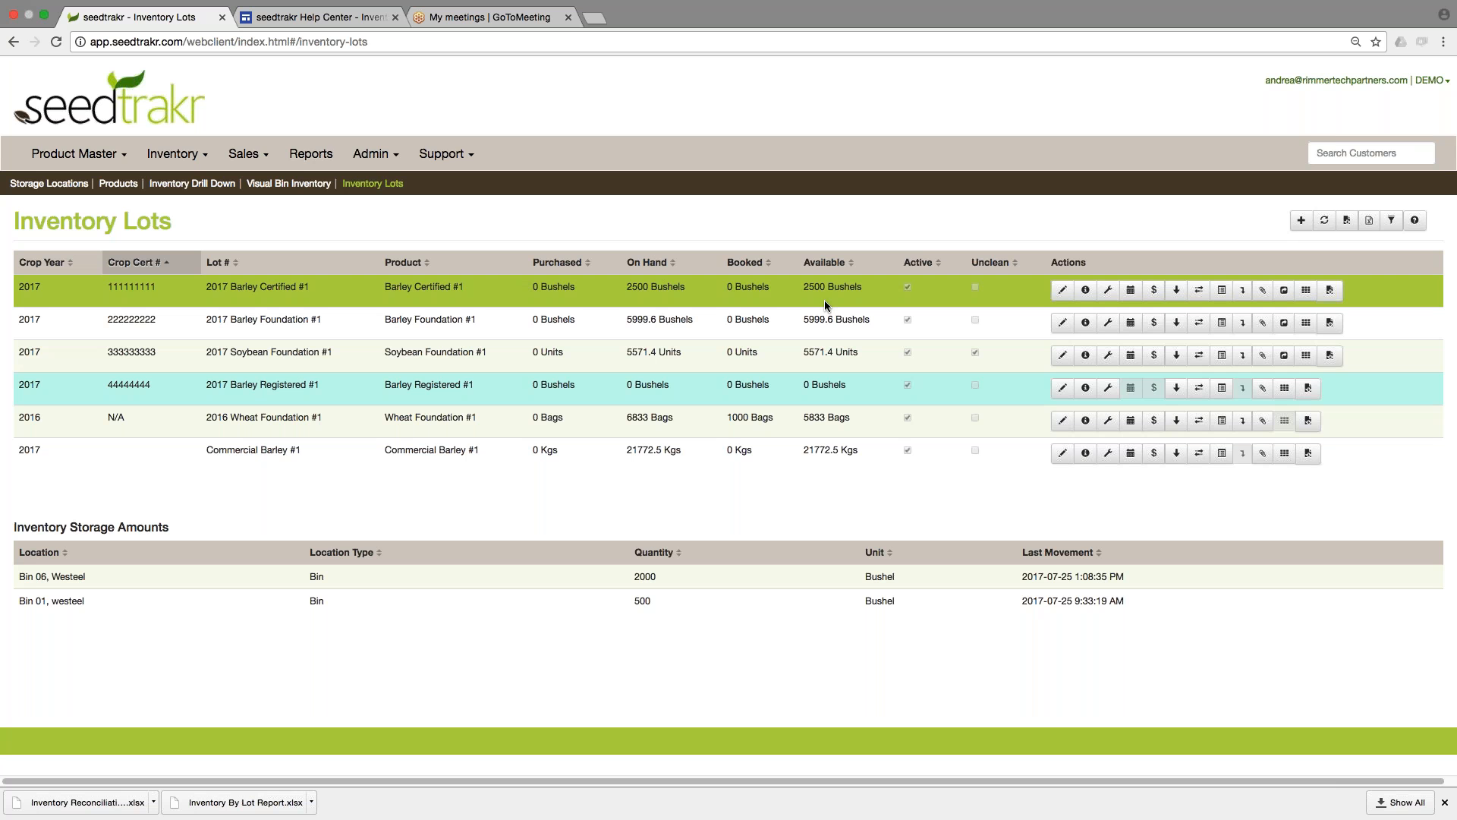
# Examine the unit of measure and receiving location options in the selected lot's Receive Inventory form, and close it without saving.
pyautogui.click(1177, 296)
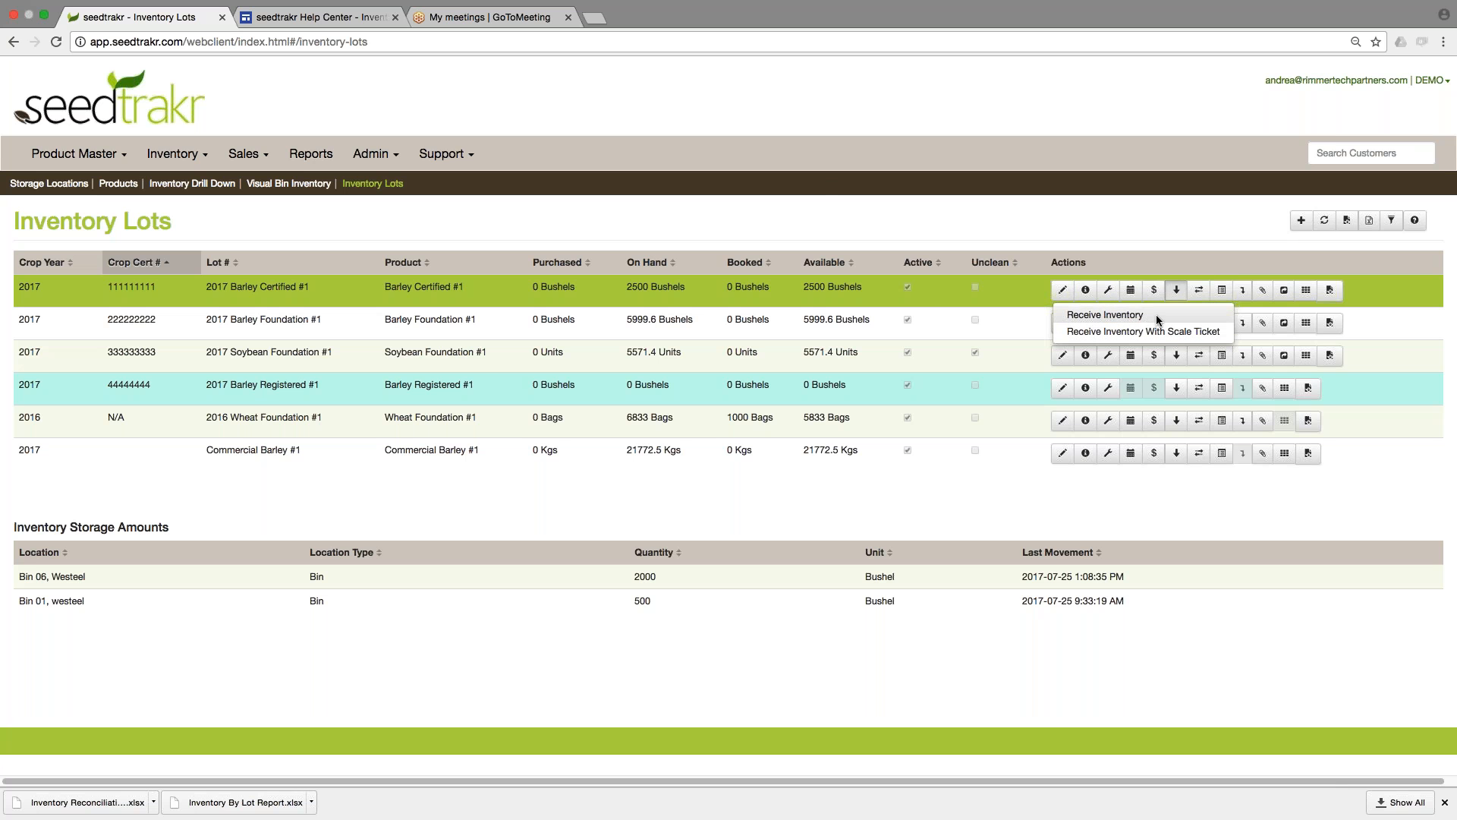
pyautogui.click(1155, 315)
pyautogui.click(694, 304)
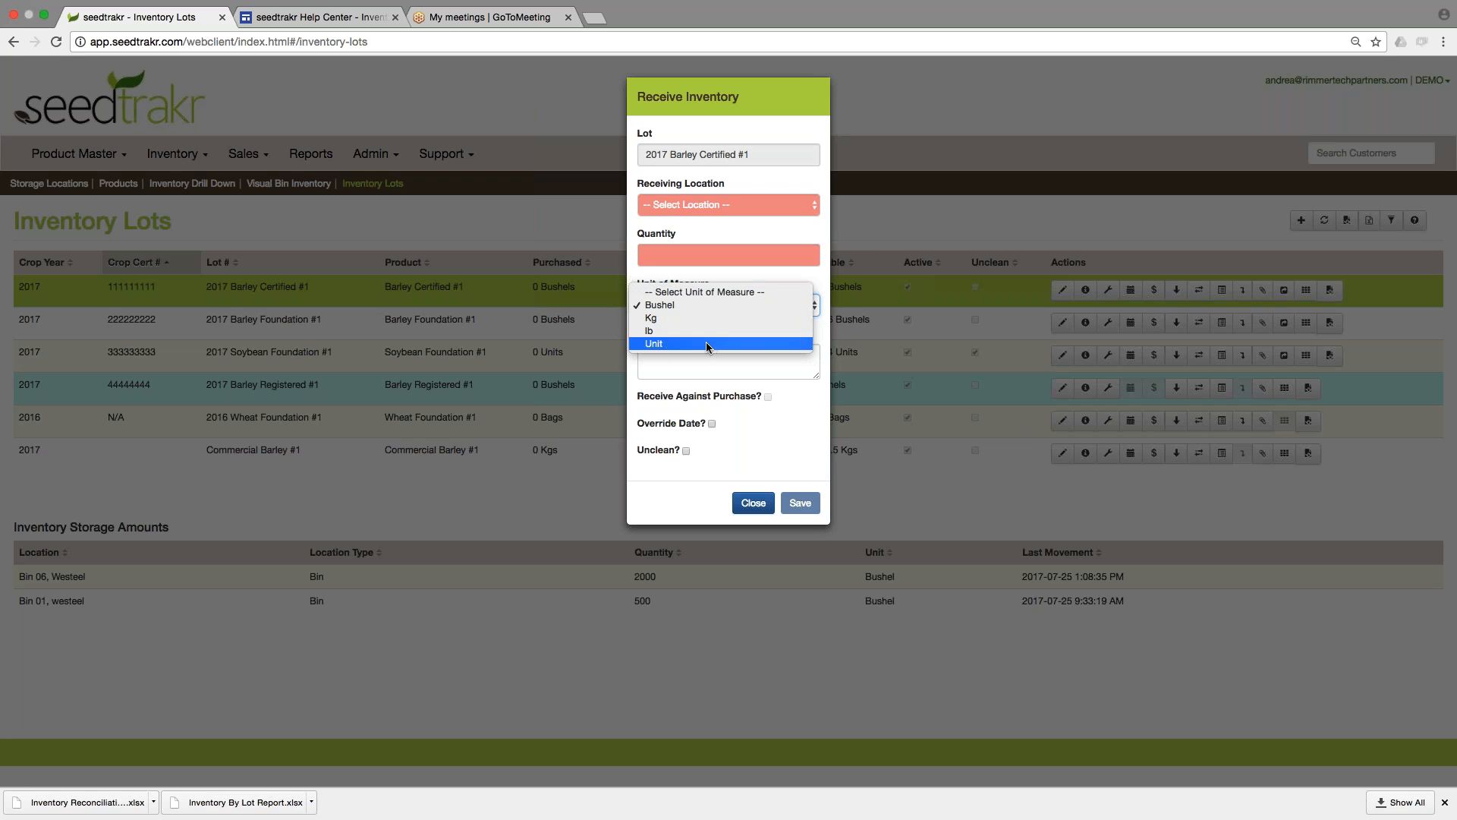
pyautogui.click(760, 414)
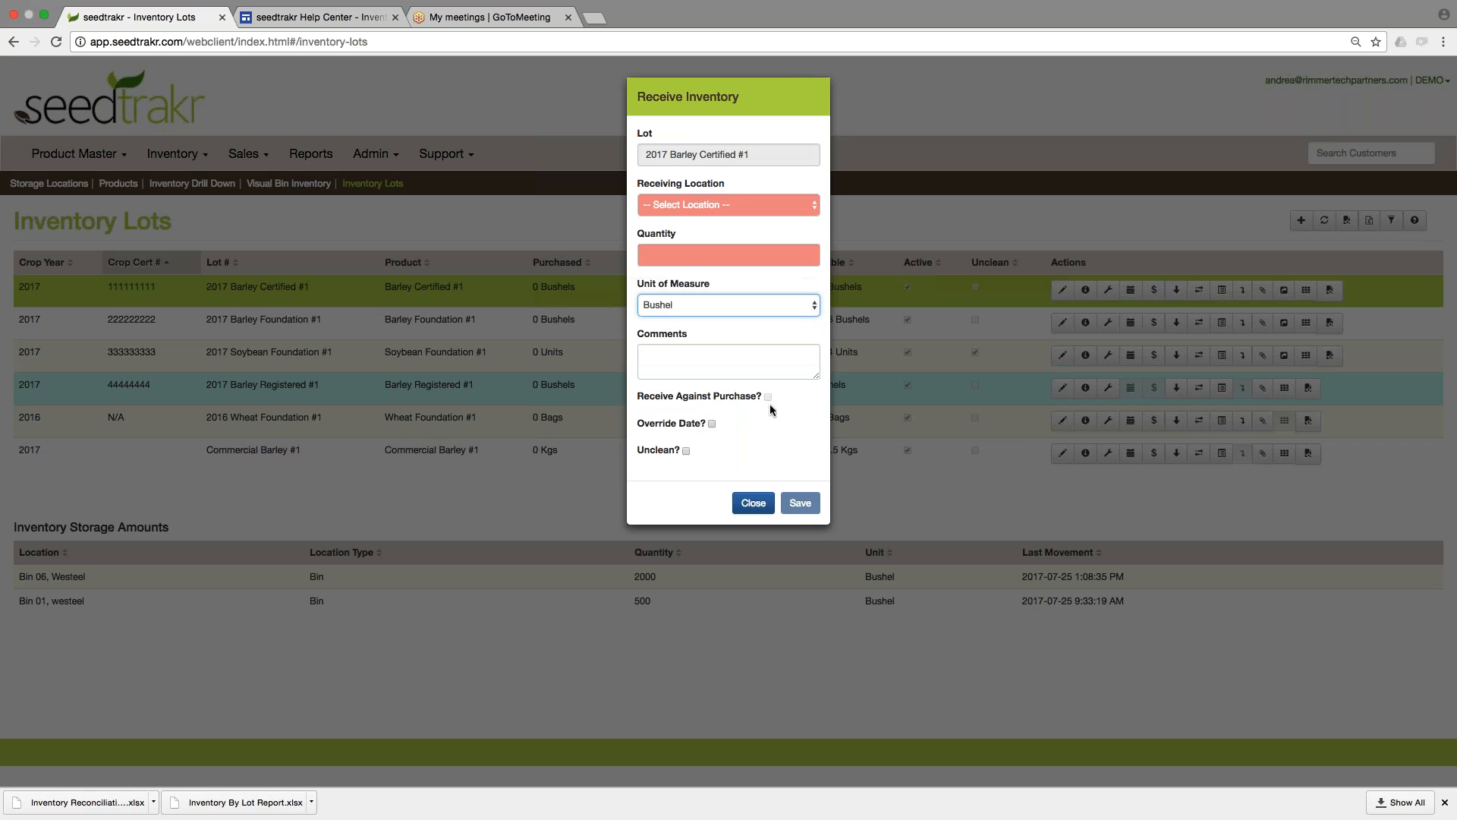
pyautogui.click(695, 207)
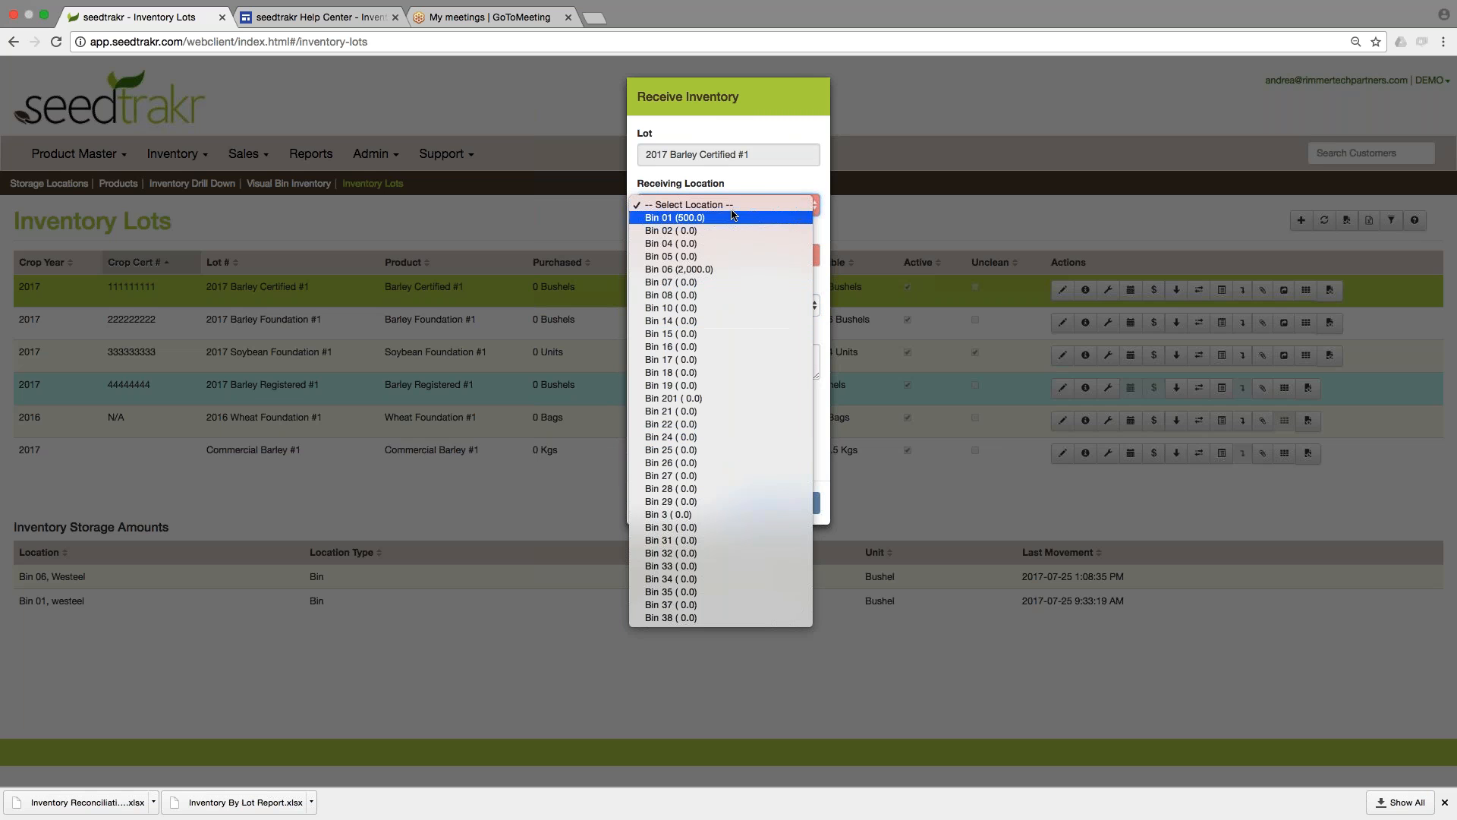
pyautogui.click(734, 187)
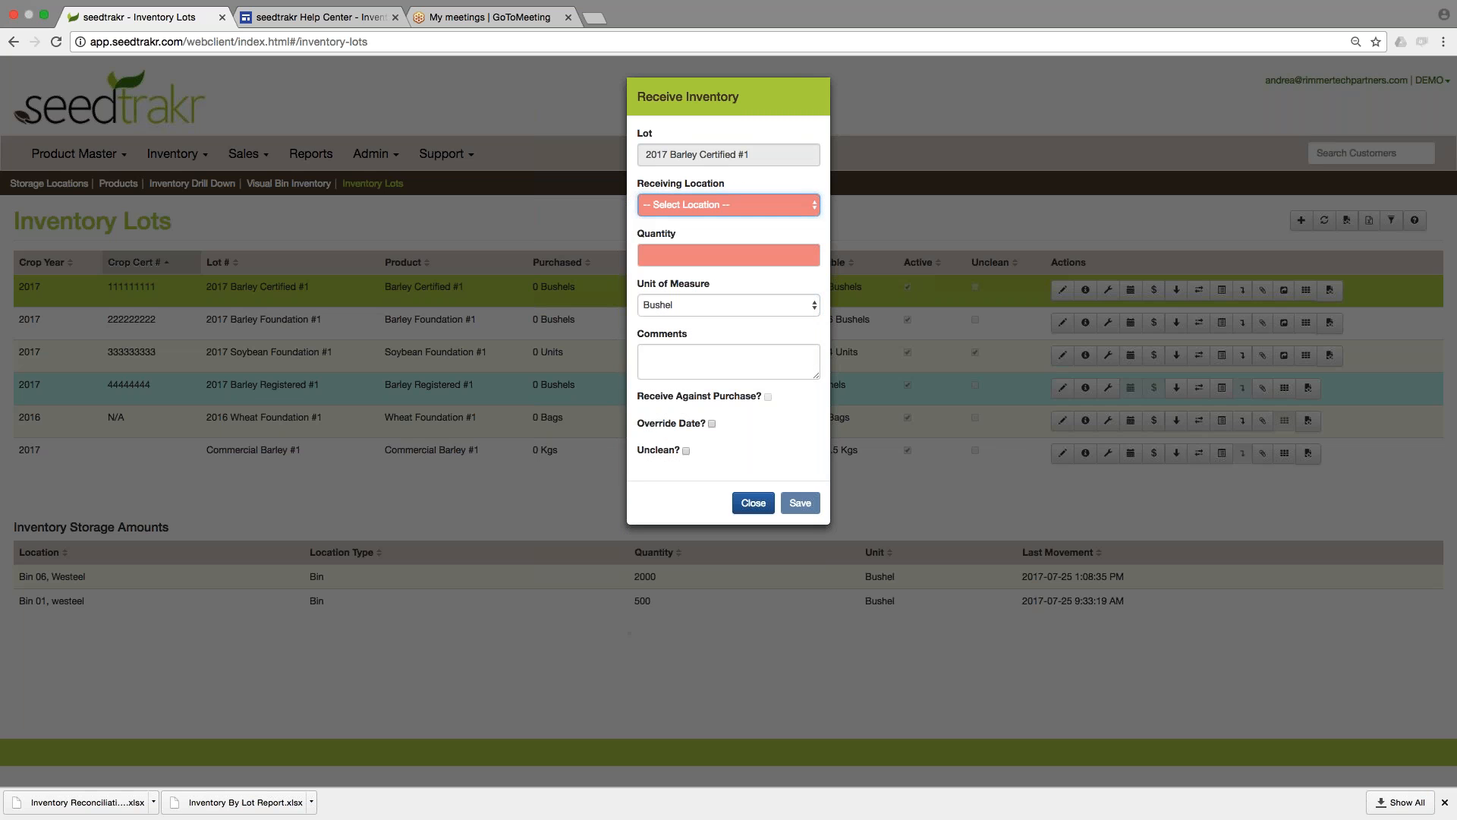
pyautogui.click(754, 503)
# Examine the target location options and fields of the selected lot's Receiving Scale Ticket Entry form, and close it without saving.
pyautogui.click(1176, 291)
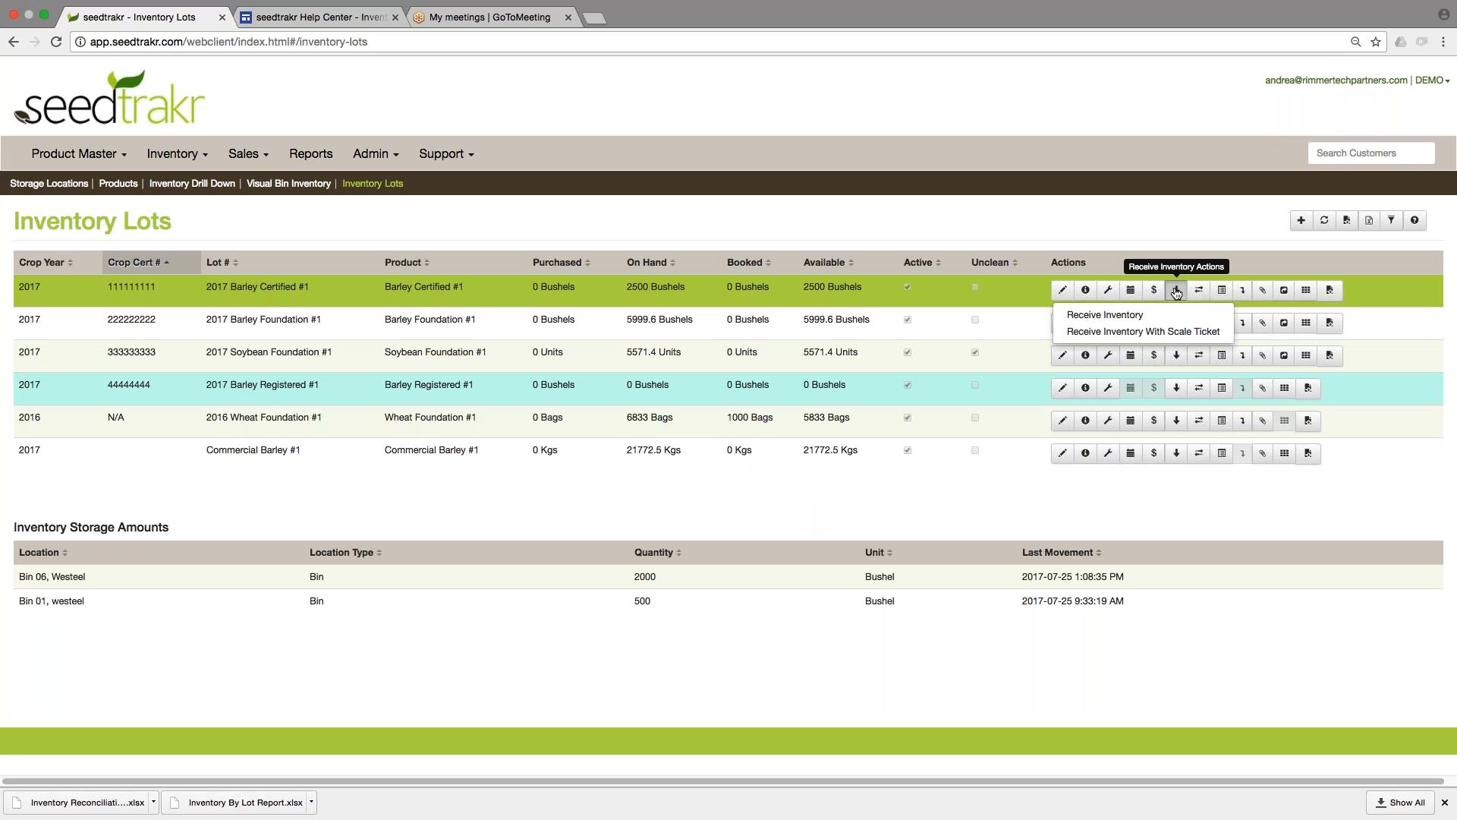
pyautogui.click(1180, 331)
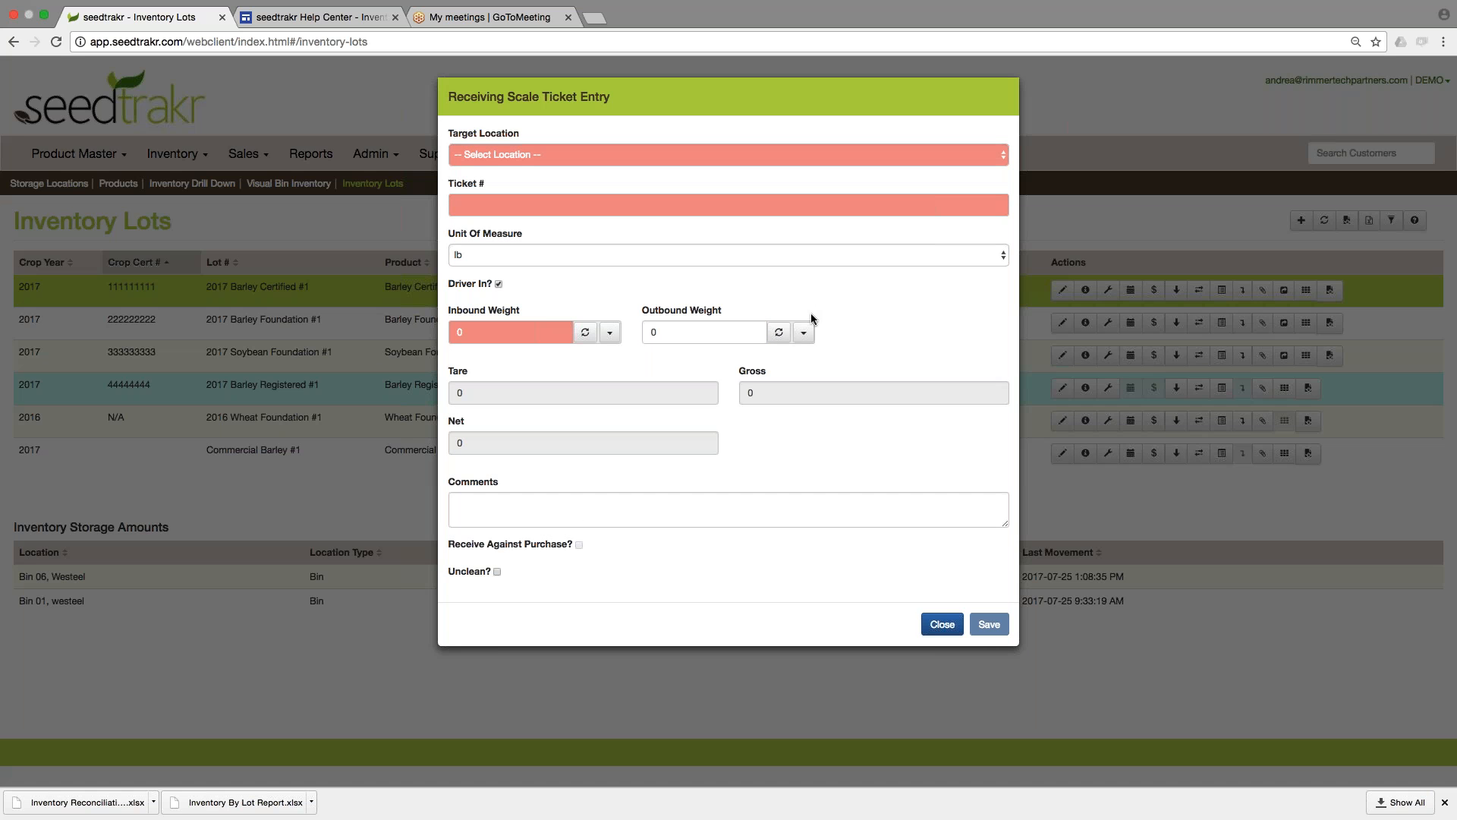
pyautogui.click(654, 154)
pyautogui.click(655, 141)
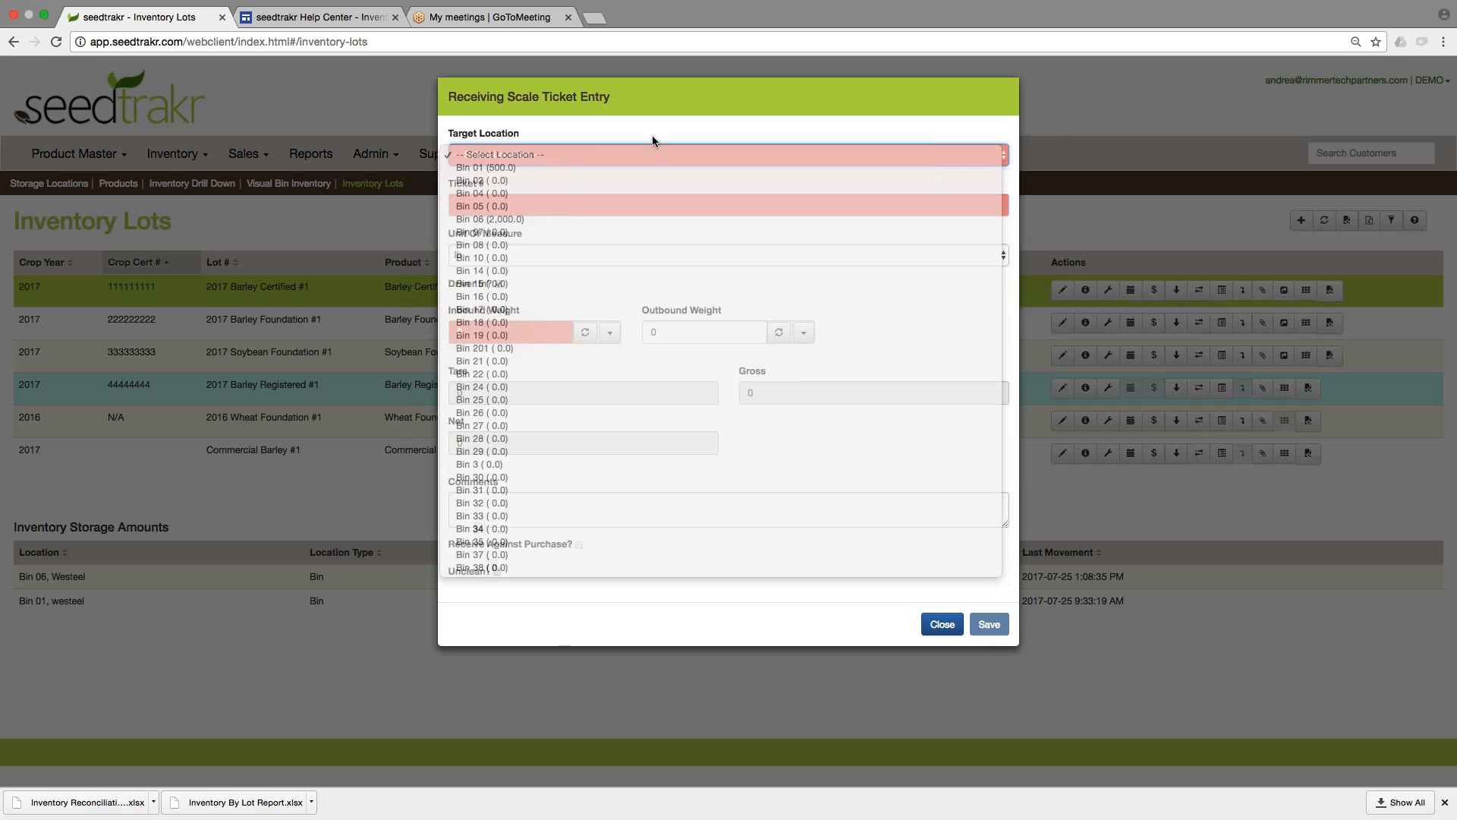
pyautogui.click(617, 205)
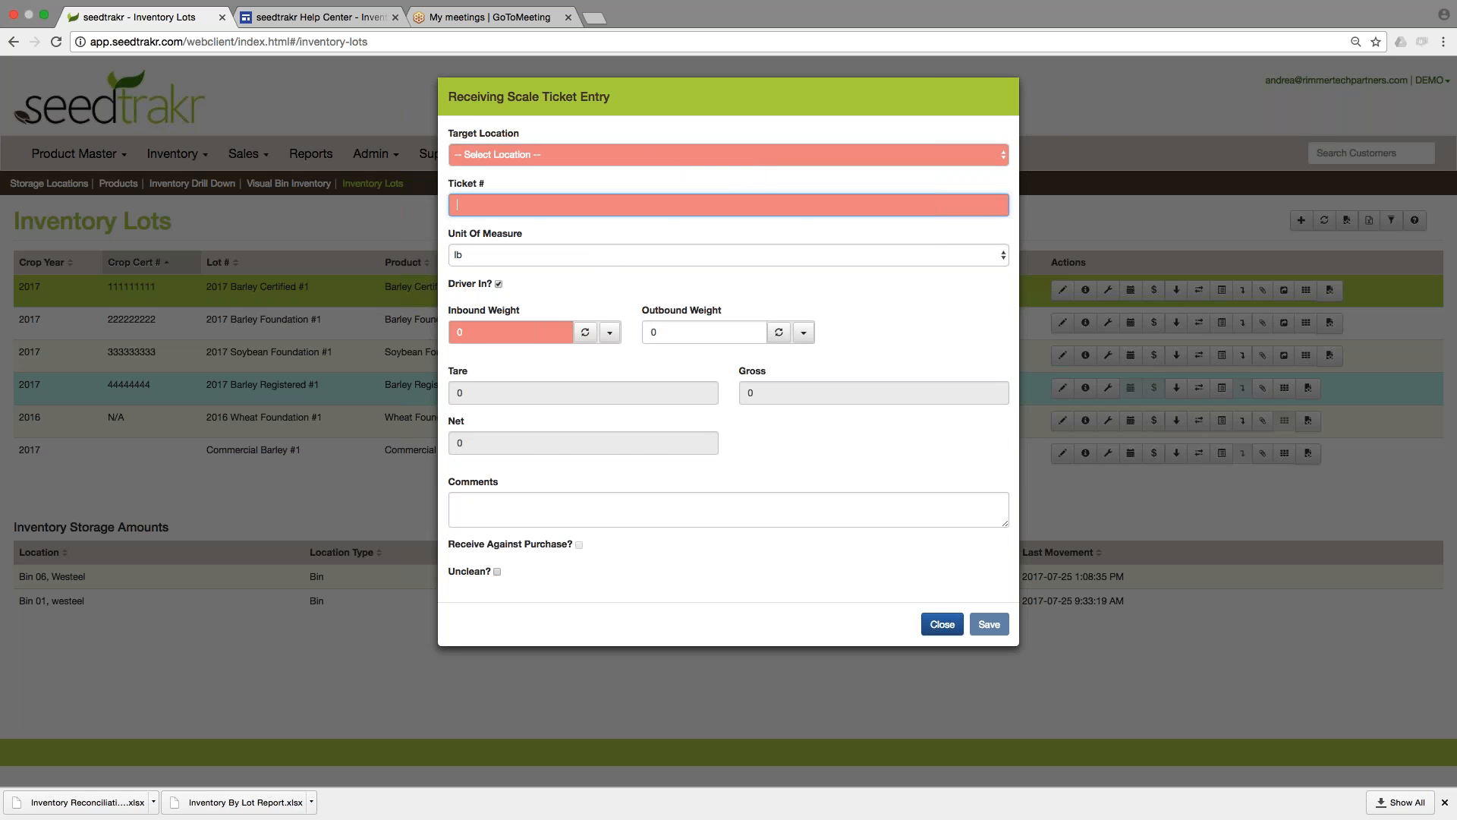
pyautogui.click(953, 624)
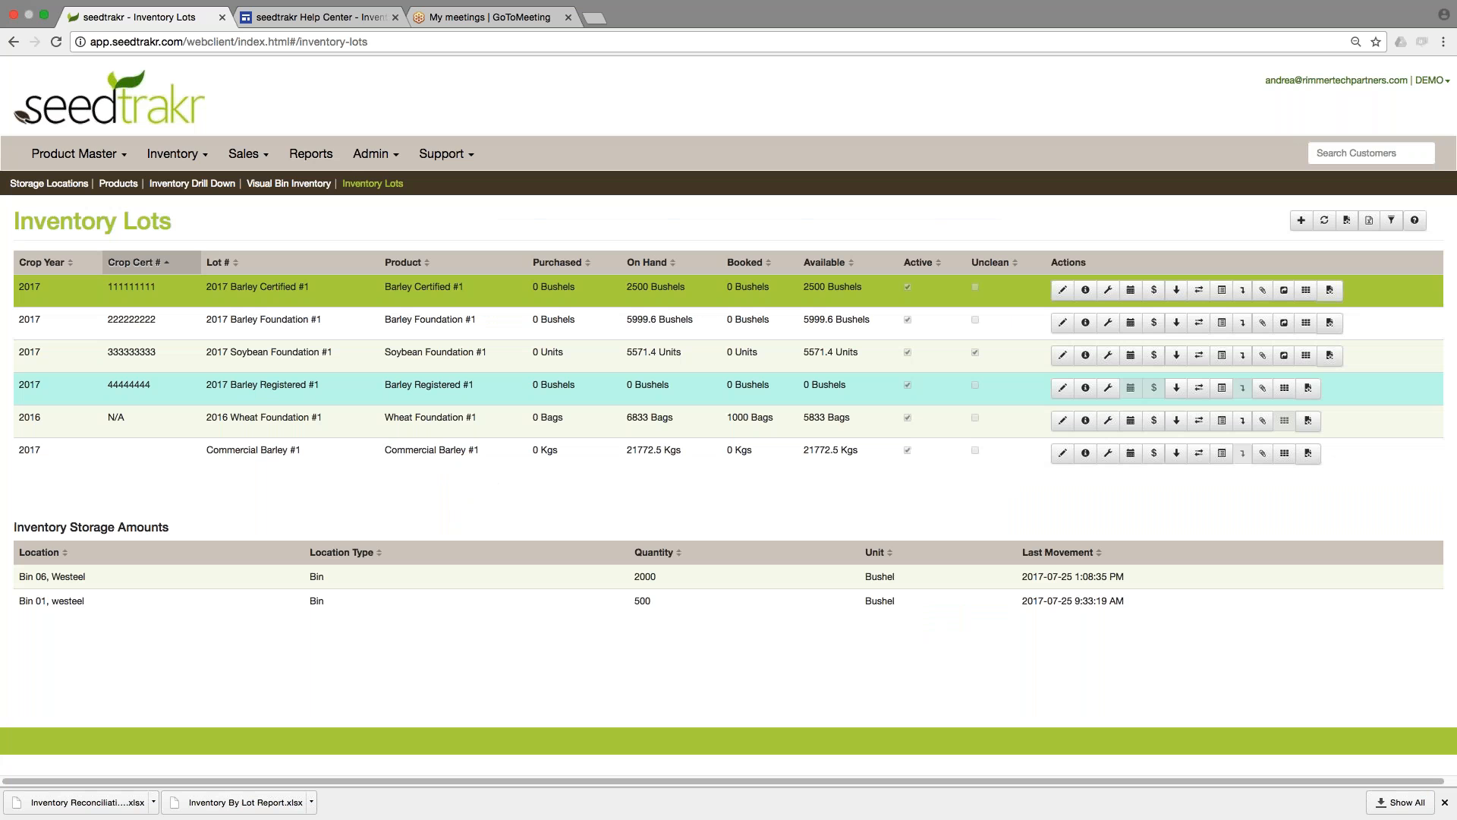
# Fill in a Receive Inventory entry for the lot 2017 Barley Certified #1 with receiving location Bin 02 and quantity 5000 bushels.
pyautogui.click(1176, 289)
pyautogui.click(1094, 302)
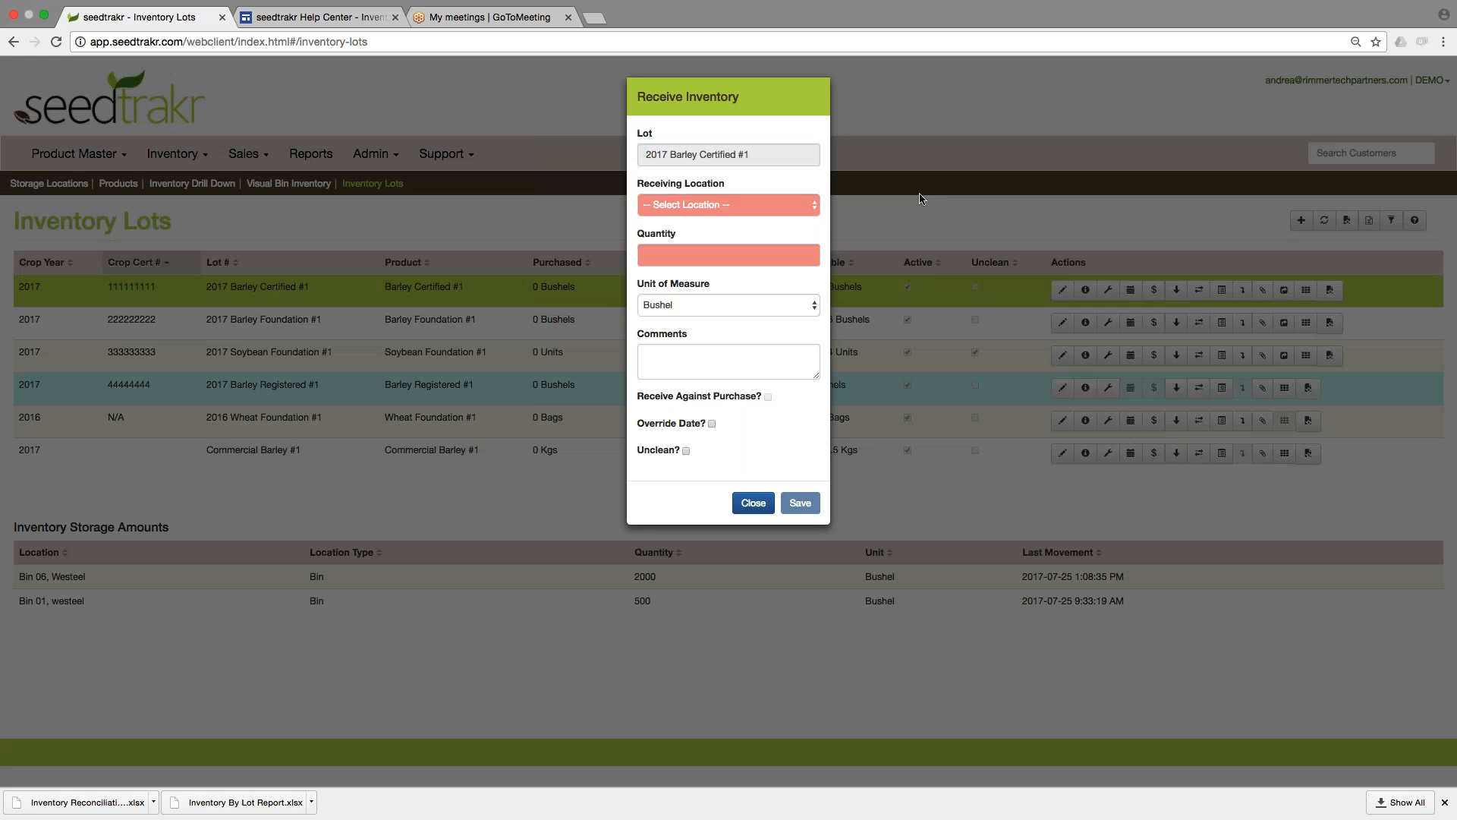
pyautogui.click(725, 199)
pyautogui.click(726, 230)
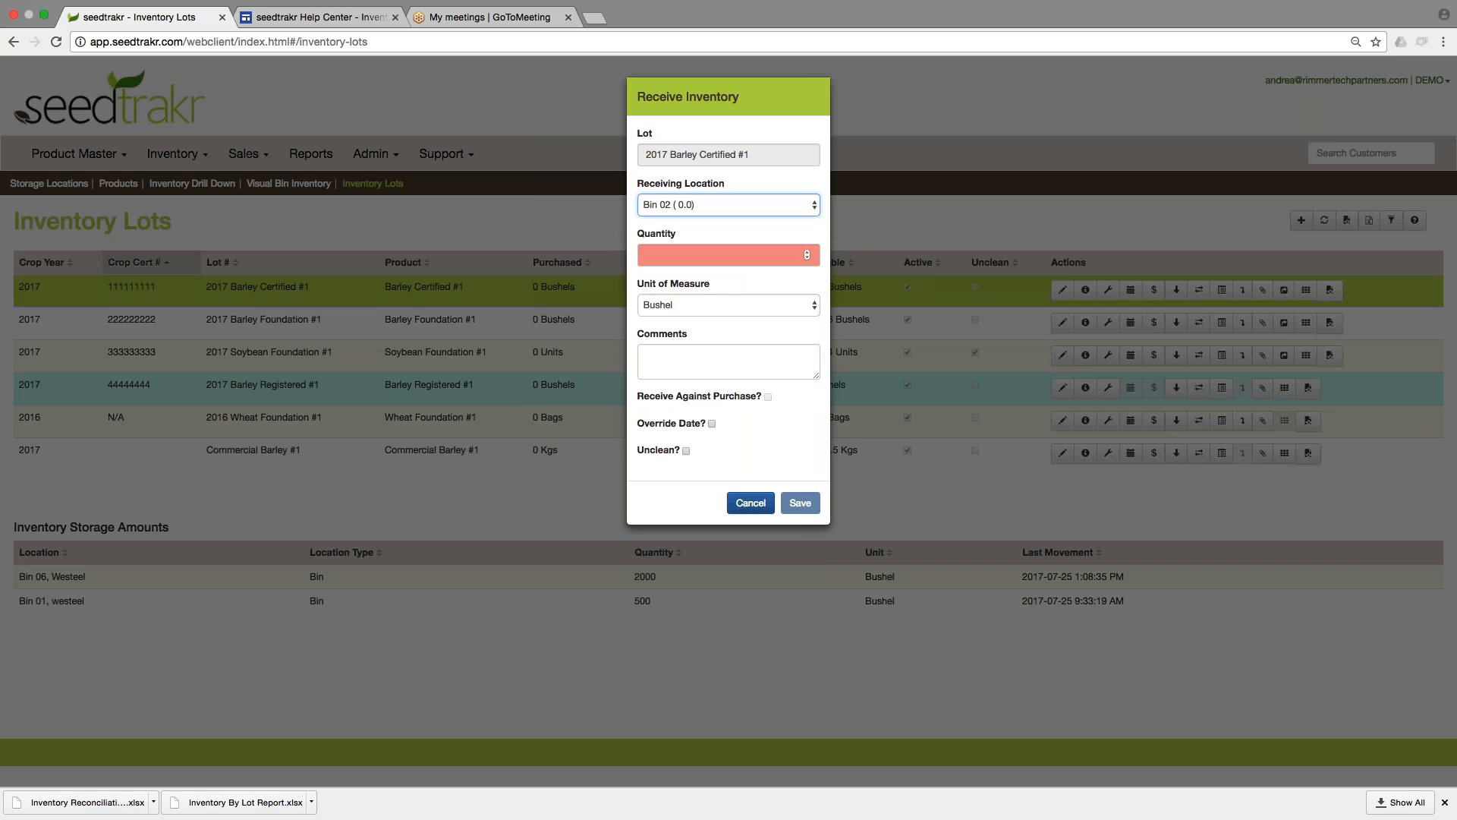
pyautogui.click(726, 255)
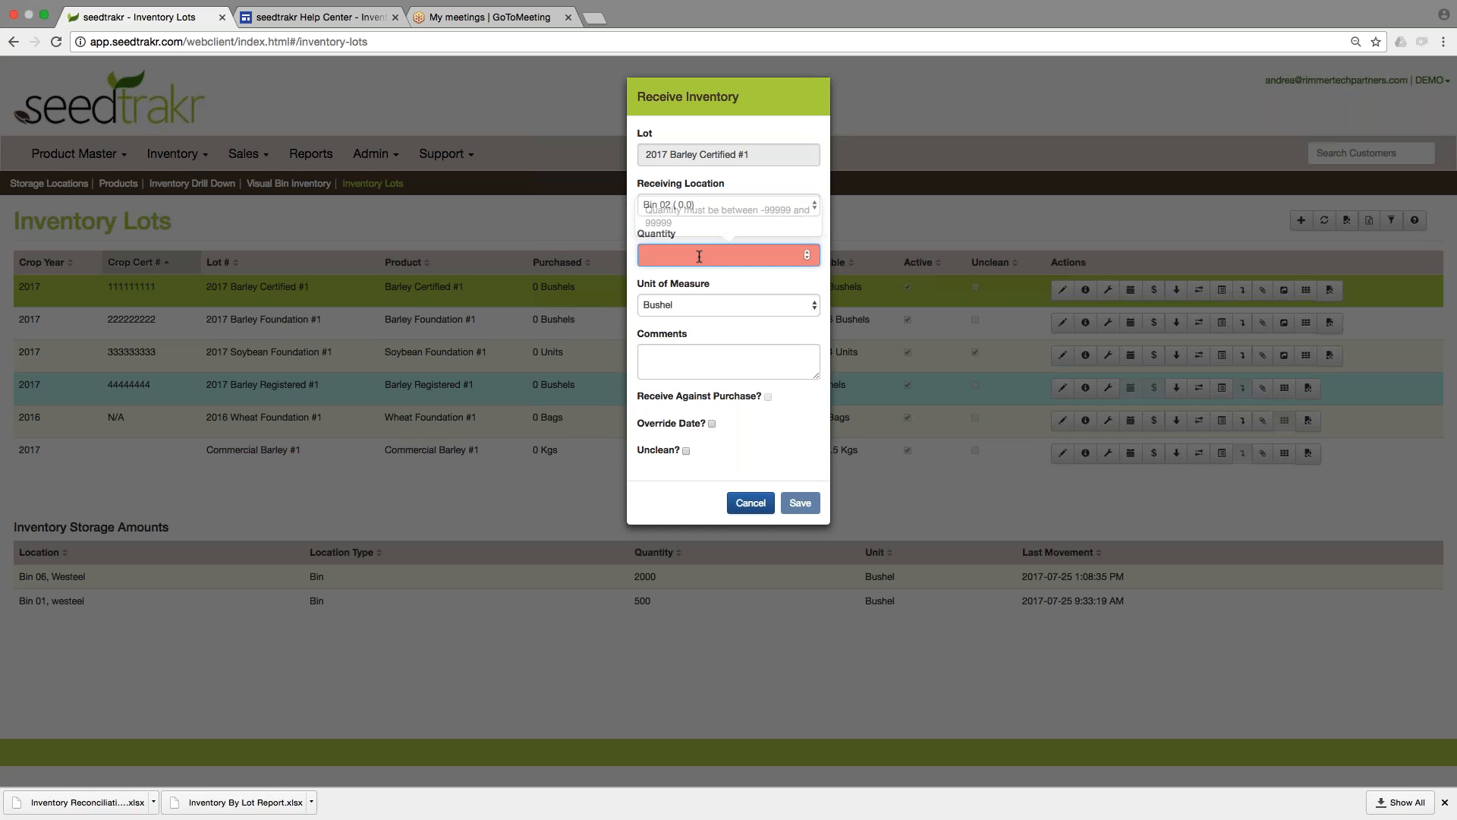
pyautogui.write('5000')
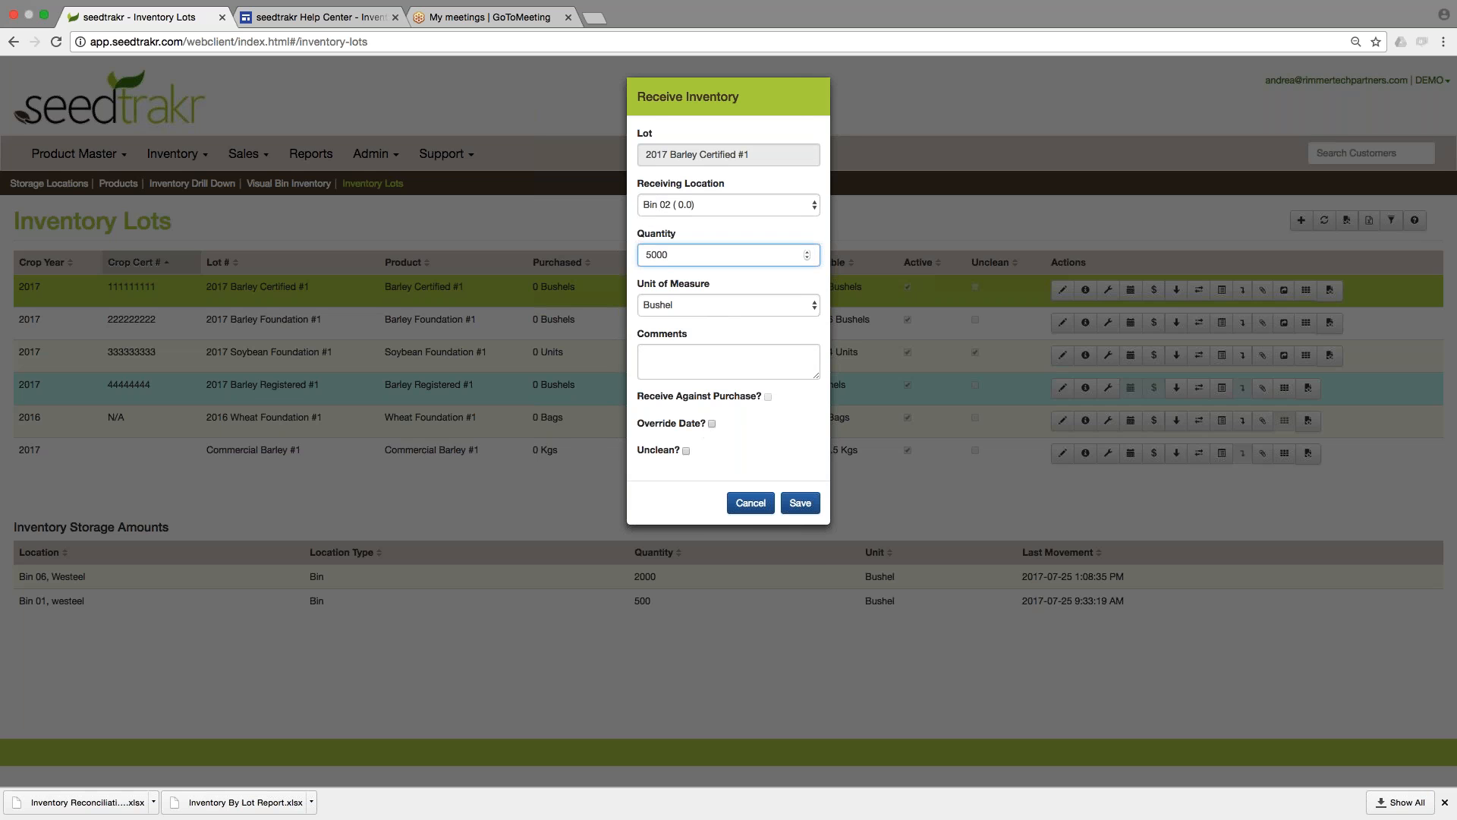
# Check the date override field but leave the override off, mark the received inventory as unclean, and save the entry.
pyautogui.click(712, 424)
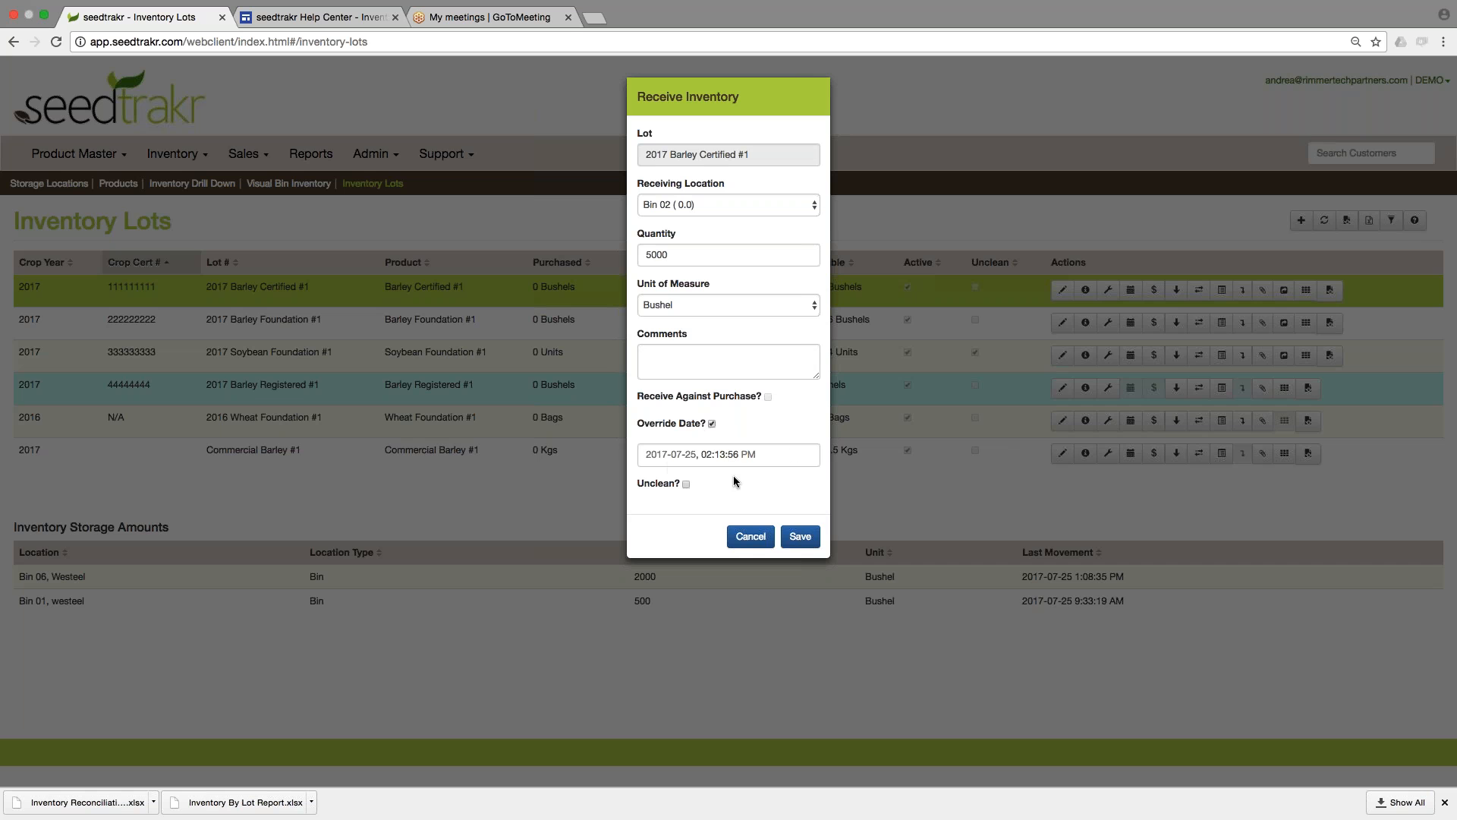
pyautogui.click(712, 423)
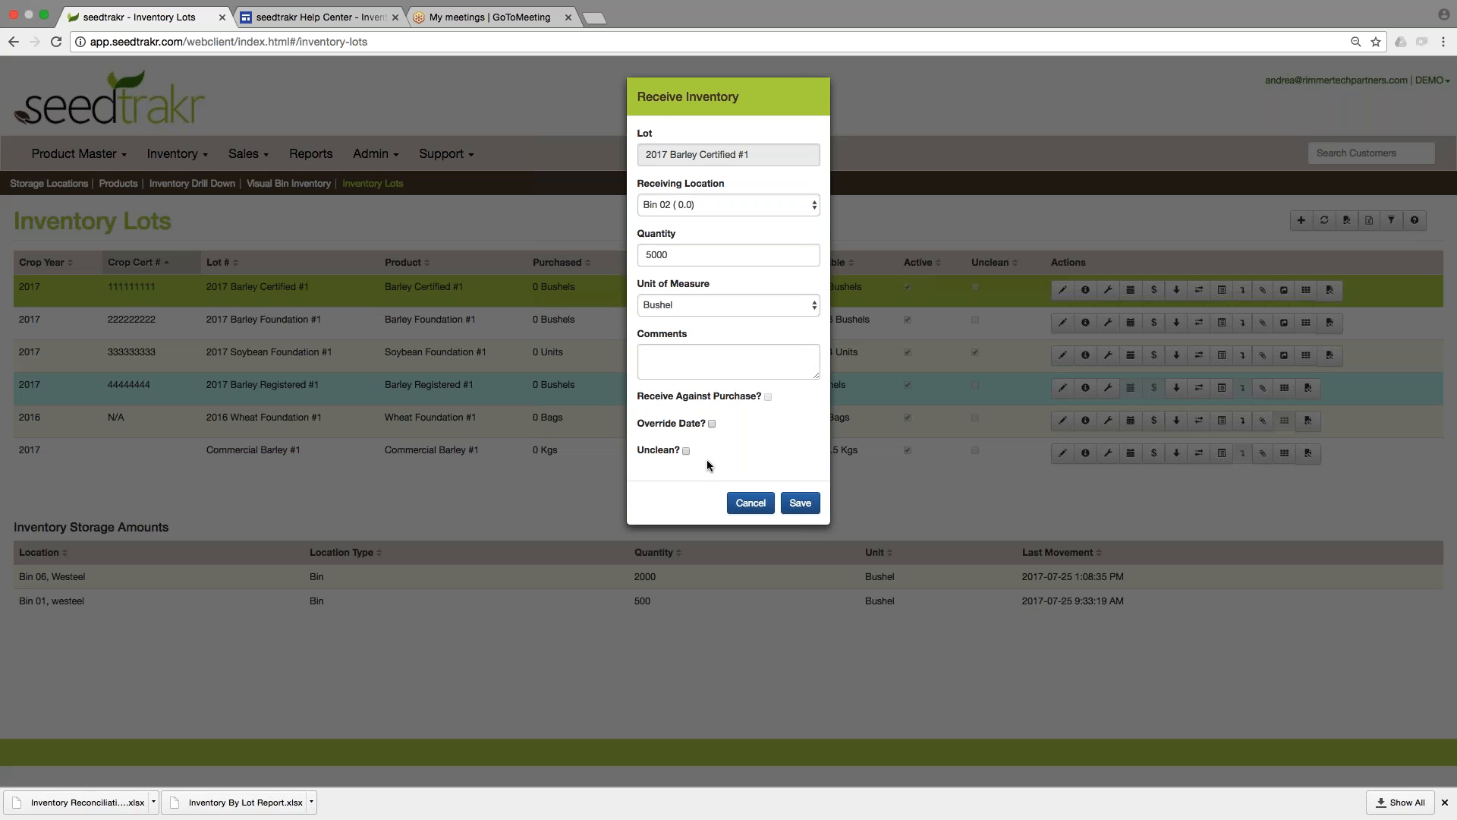
pyautogui.click(687, 451)
pyautogui.click(801, 505)
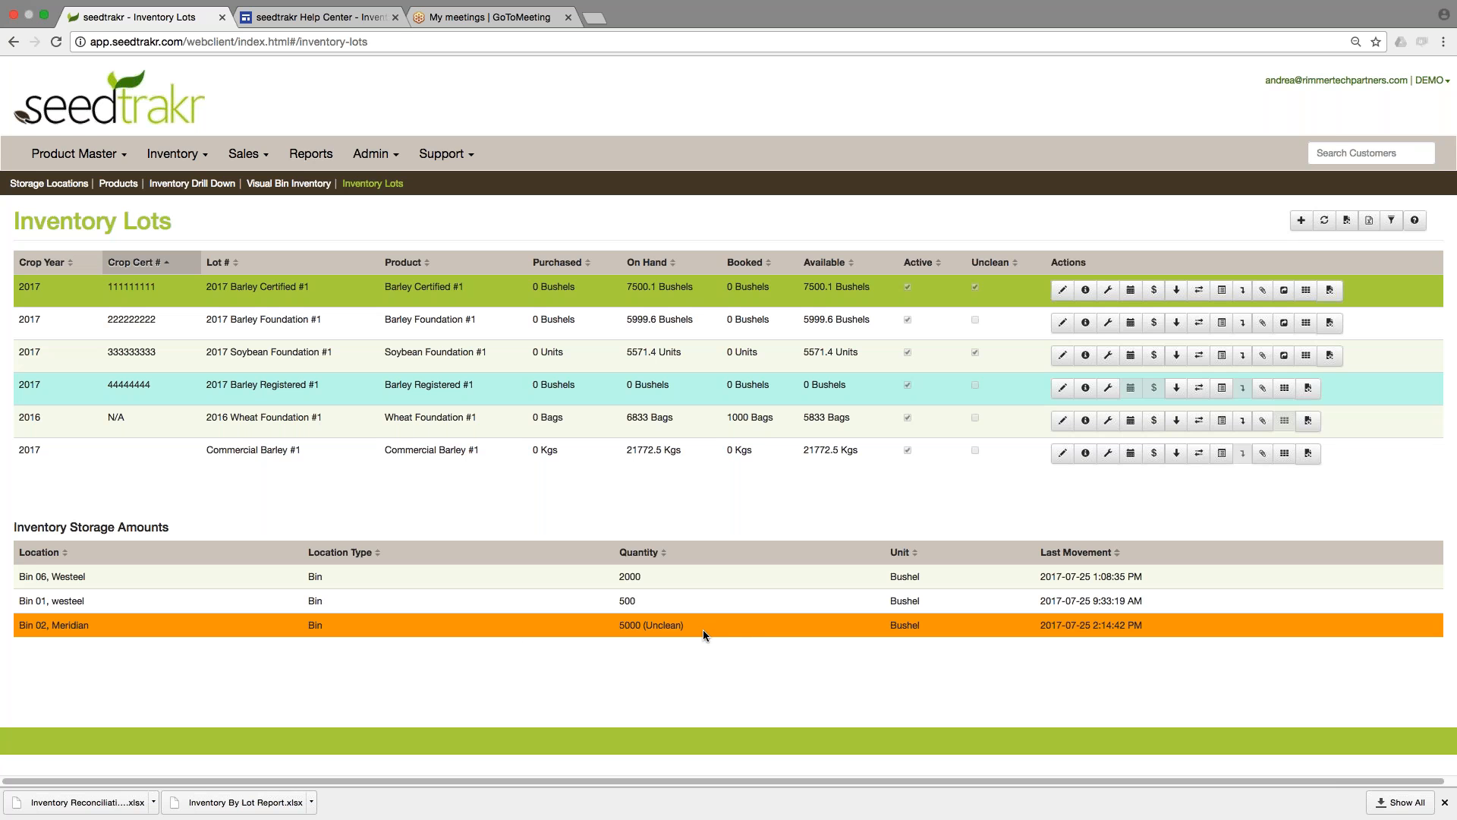
# Save an inventory adjustment of 0 bushels for Bin 02 with the comment "change from unclean to clean" and the unclean mark removed.
pyautogui.click(1109, 291)
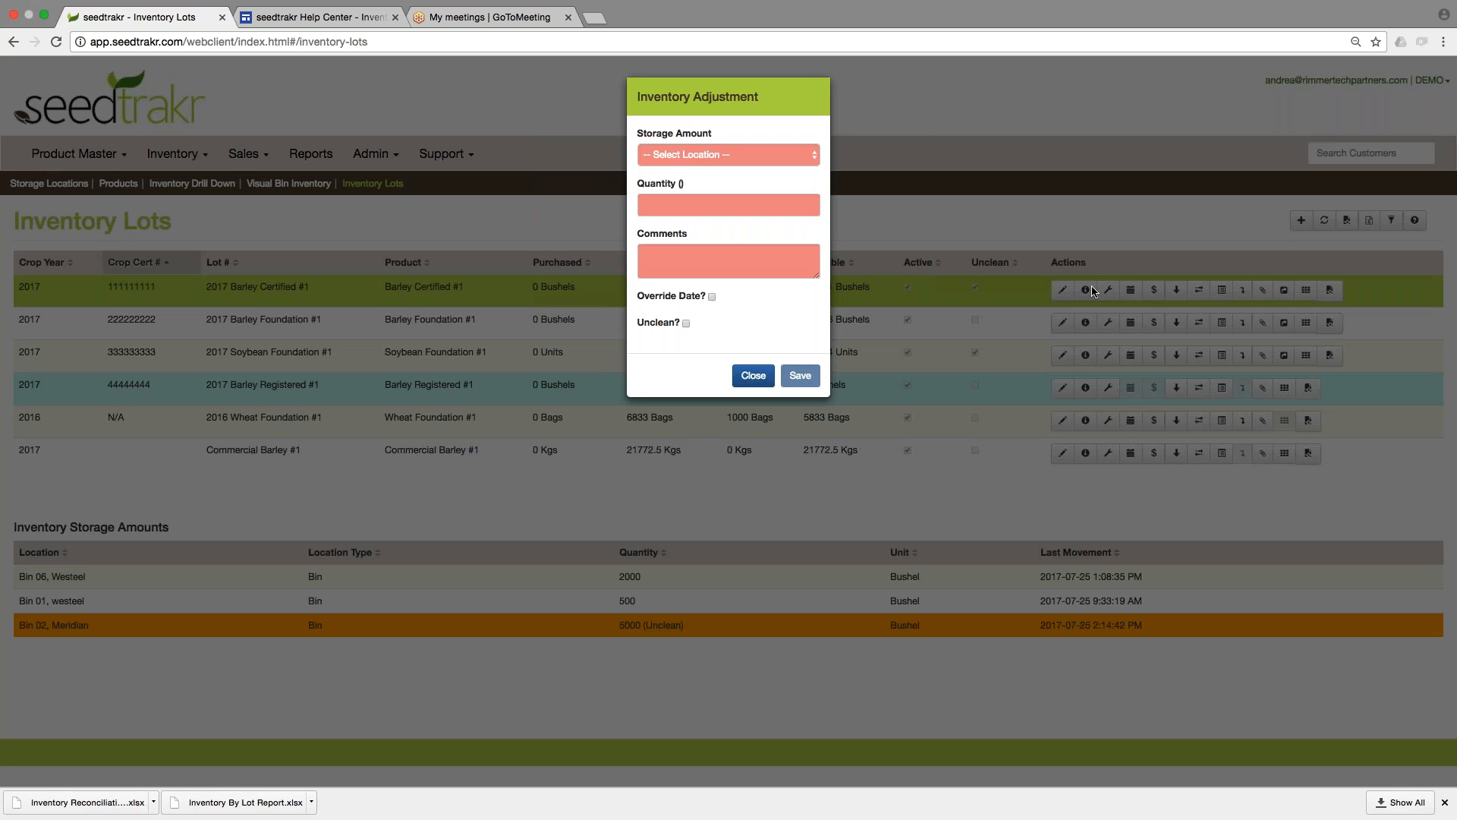
pyautogui.click(697, 156)
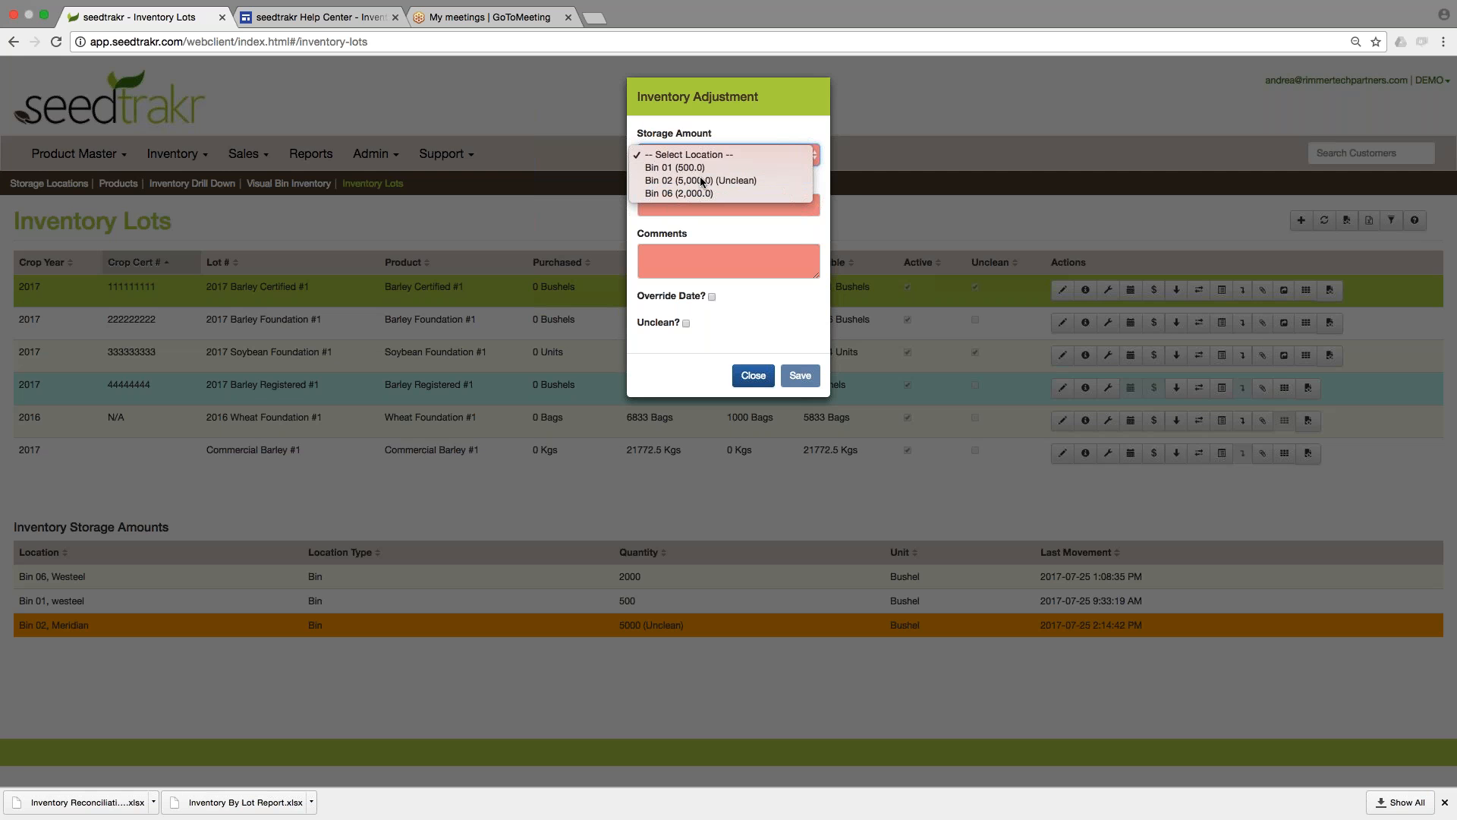
pyautogui.click(702, 181)
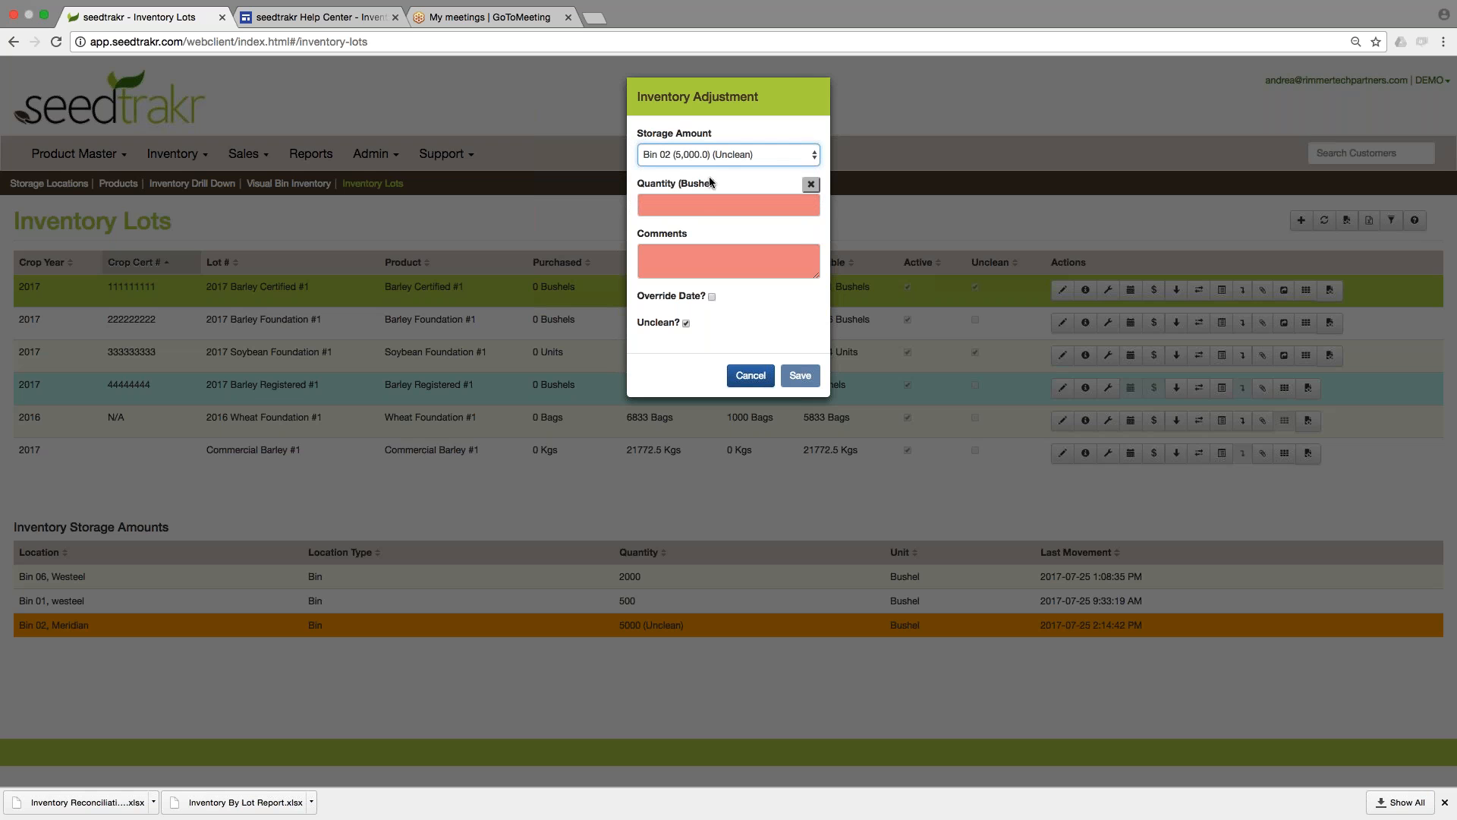
pyautogui.click(698, 206)
pyautogui.write('0')
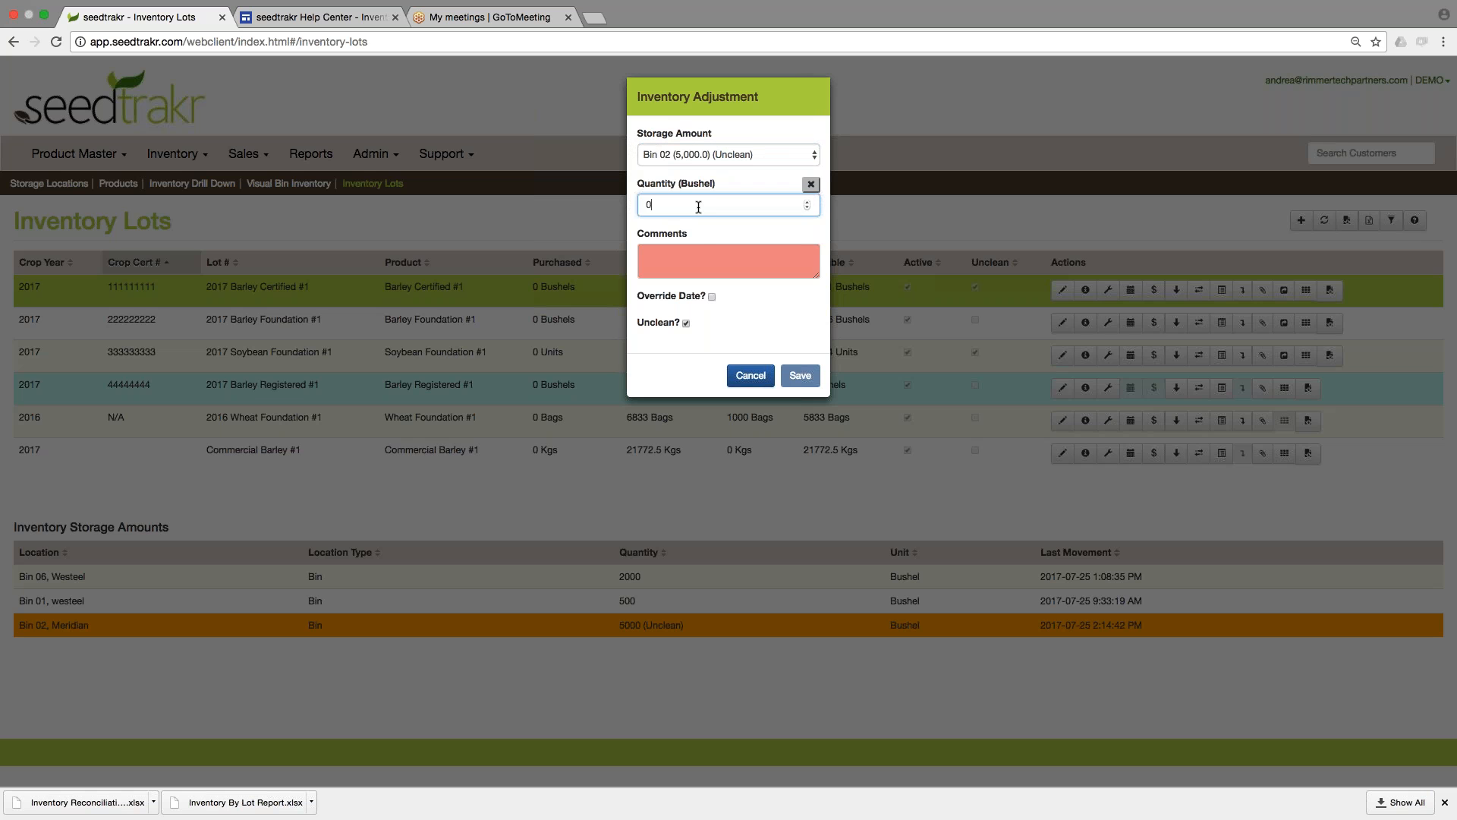
pyautogui.click(701, 259)
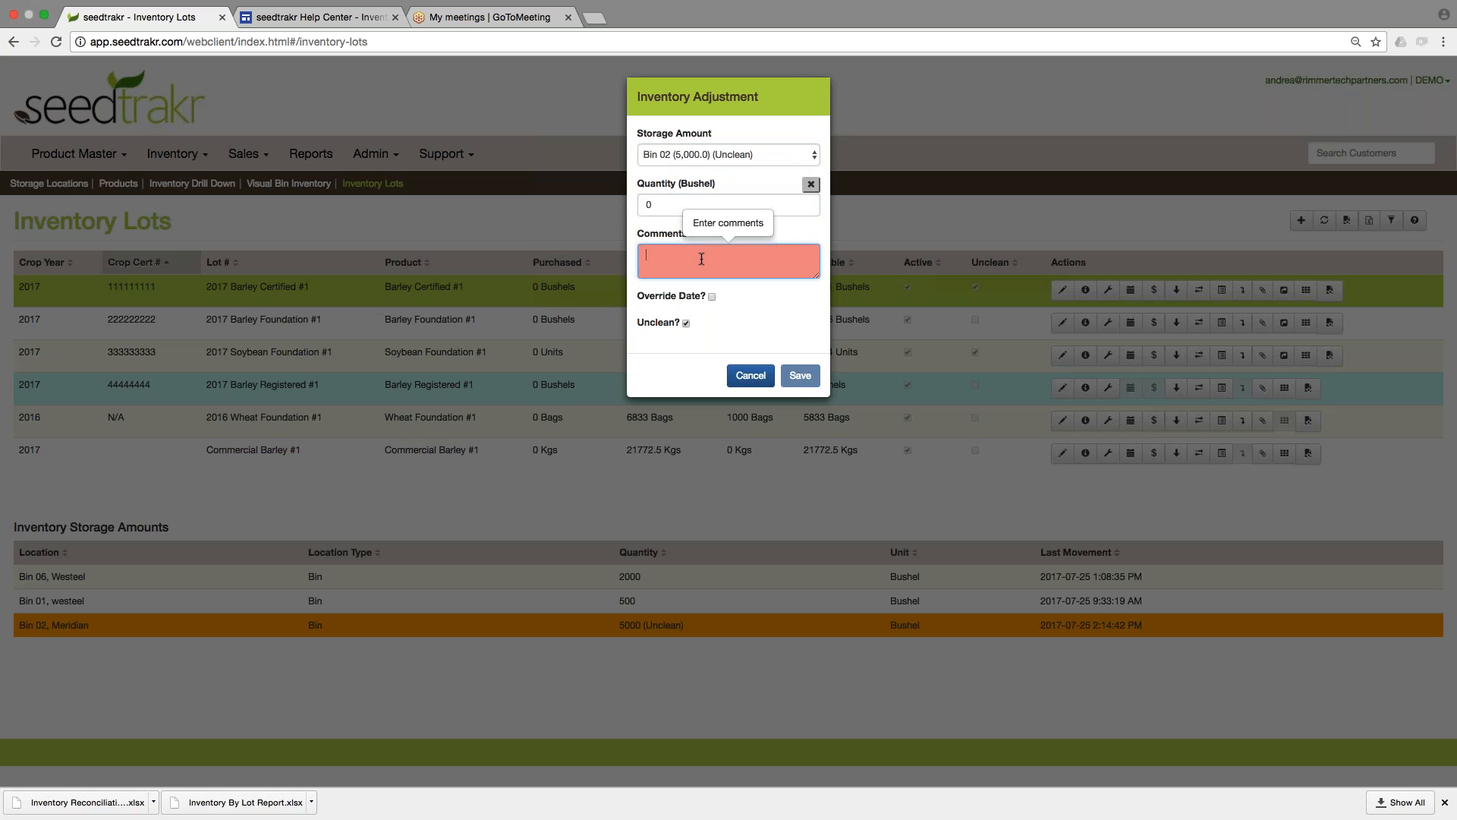
pyautogui.write('change from')
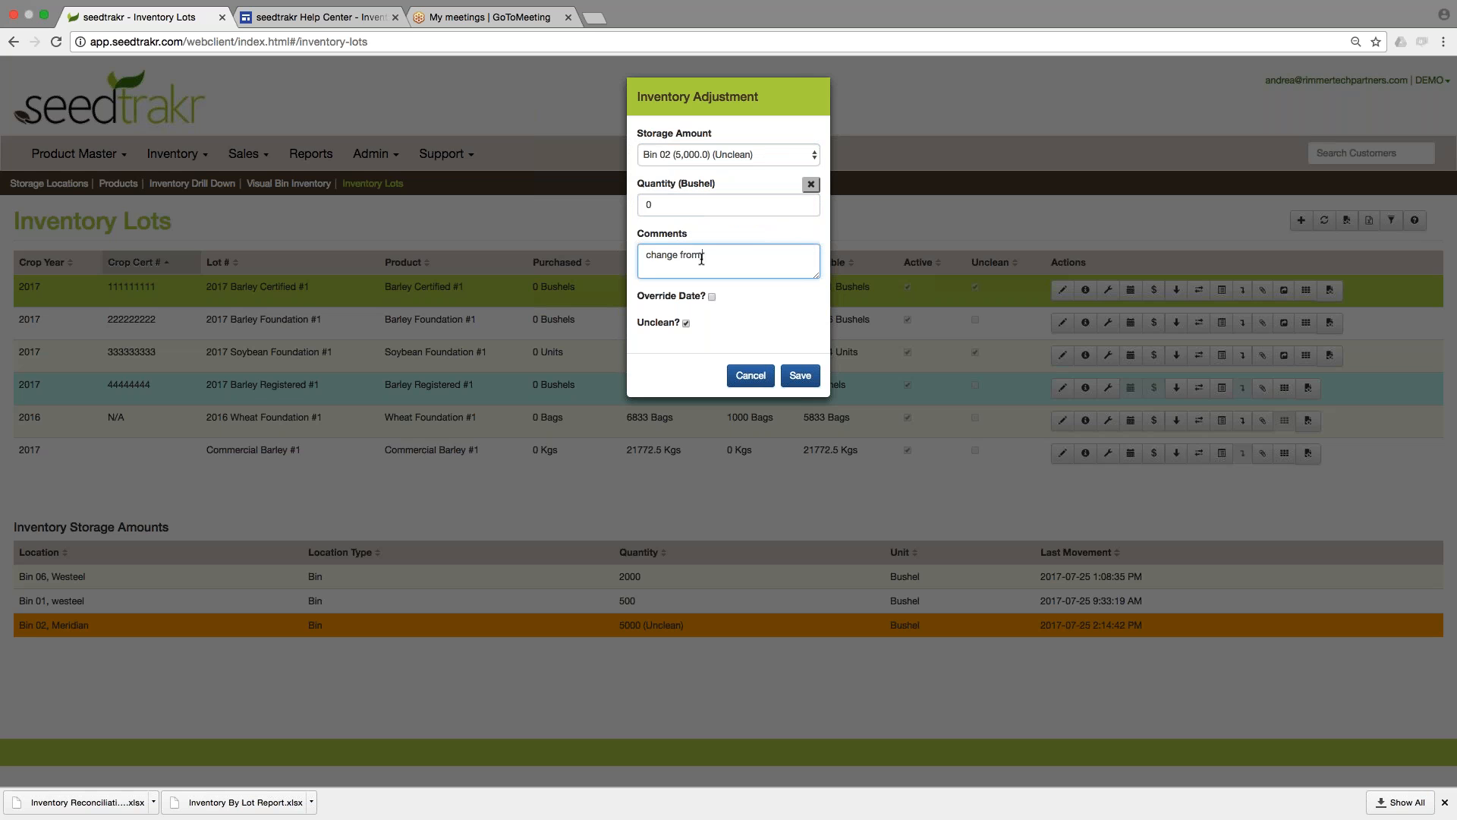
pyautogui.write(' unclean to clean')
pyautogui.click(687, 323)
pyautogui.click(800, 375)
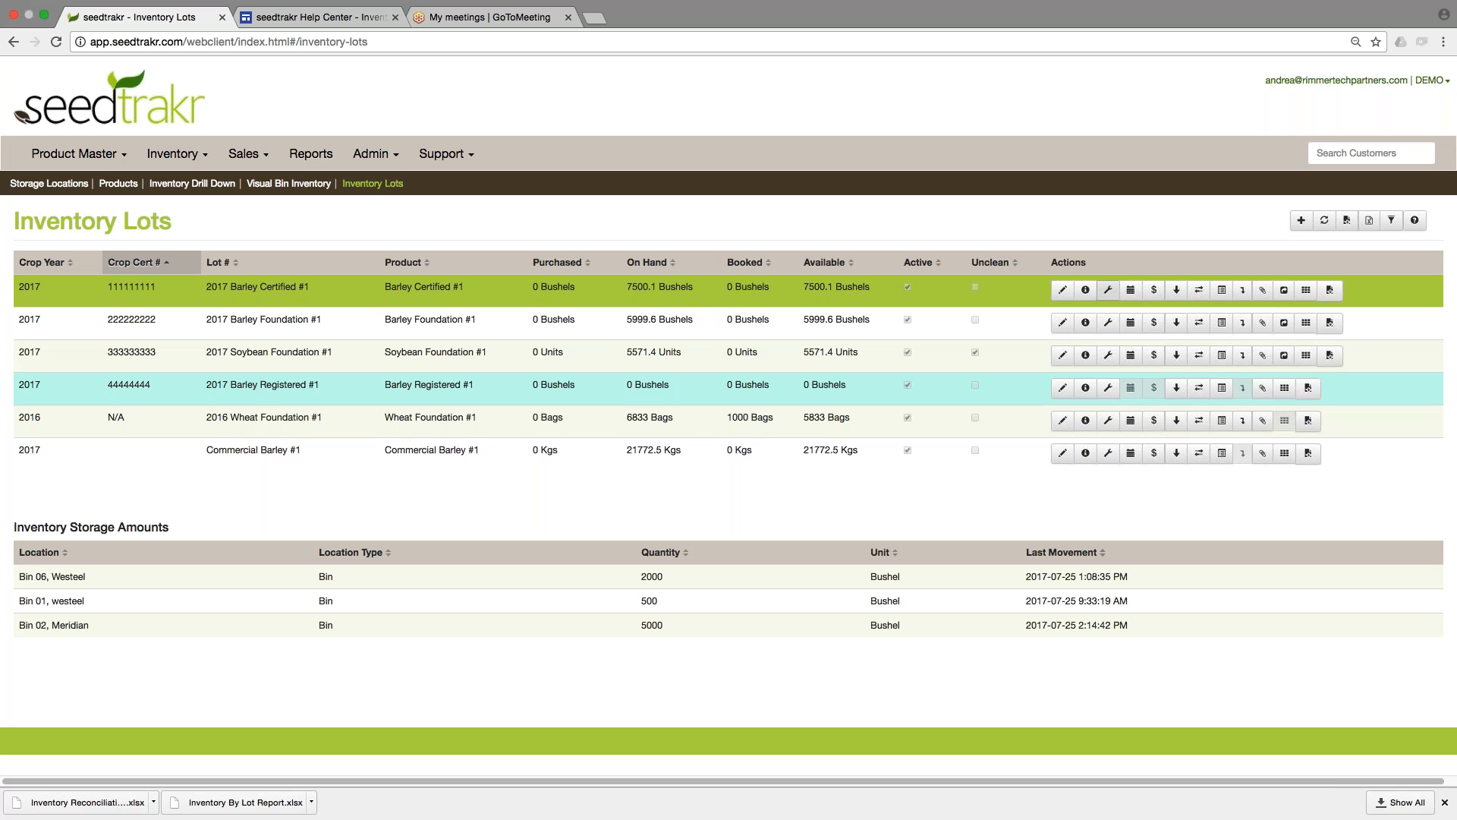
# Adjust the lot's Bin 02 inventory by -200 bushels with the comment "comment" and save the adjustment.
pyautogui.click(1109, 295)
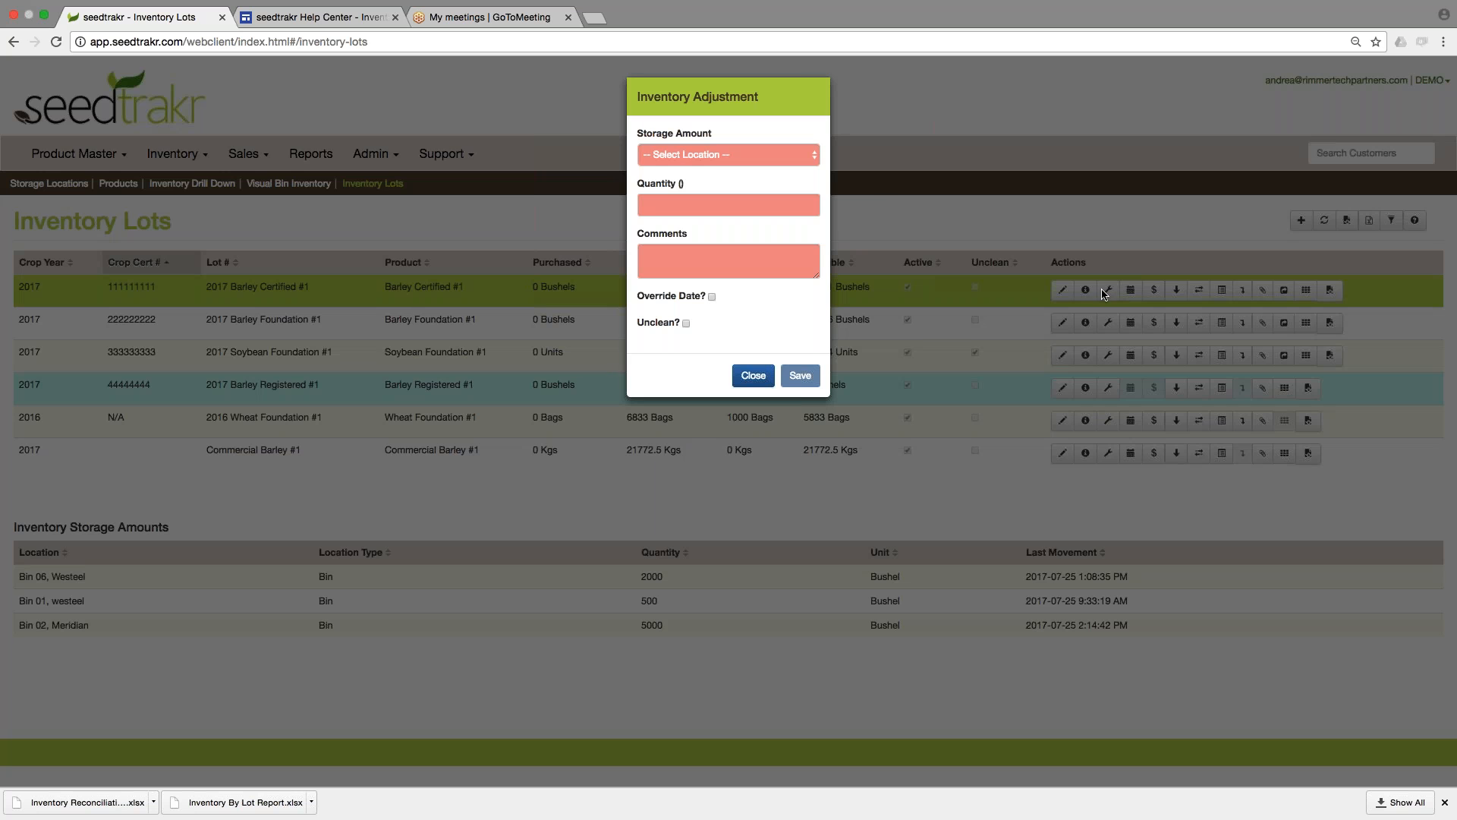
pyautogui.click(722, 152)
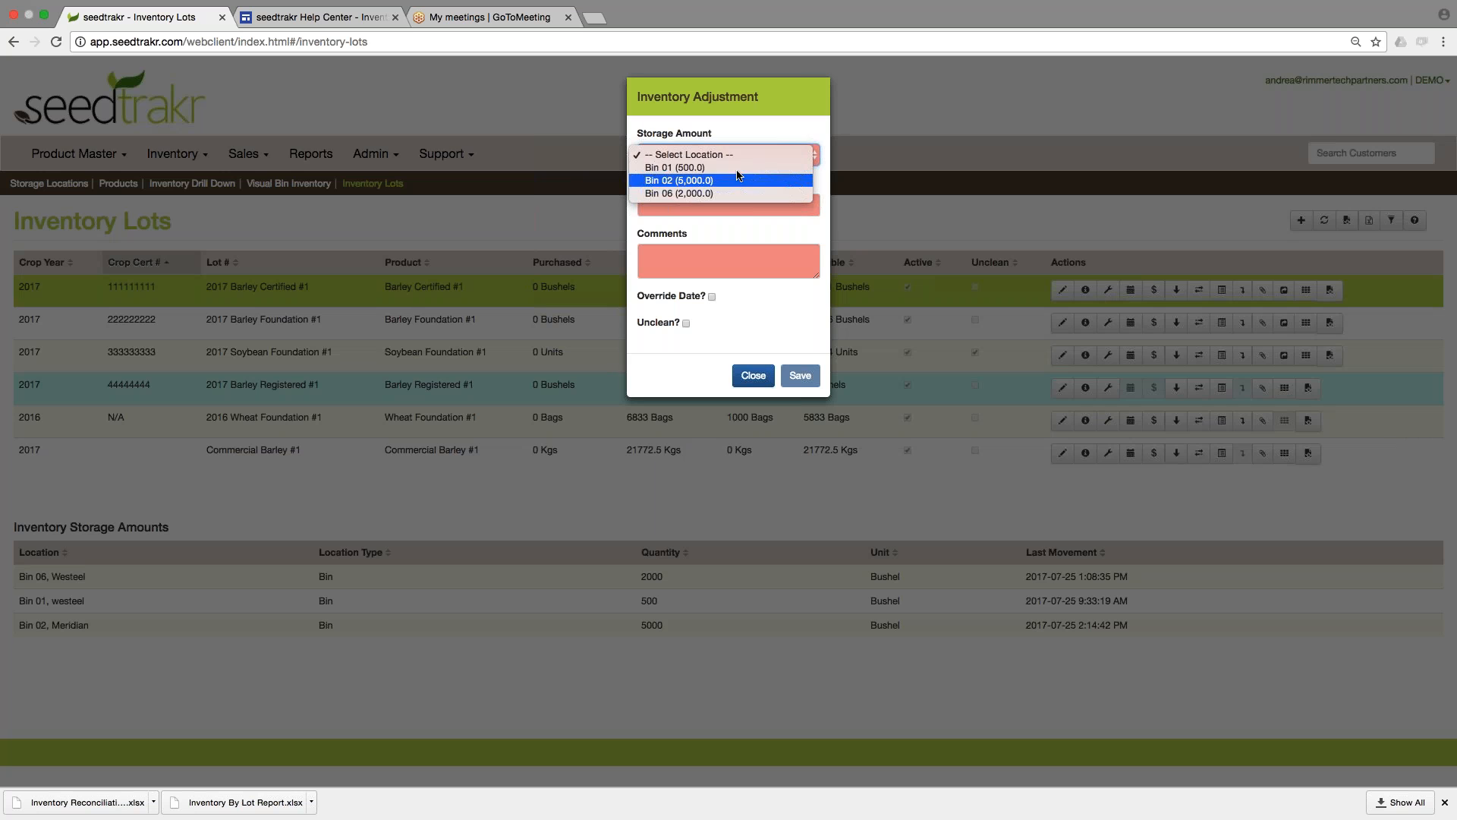
pyautogui.click(736, 181)
pyautogui.click(714, 202)
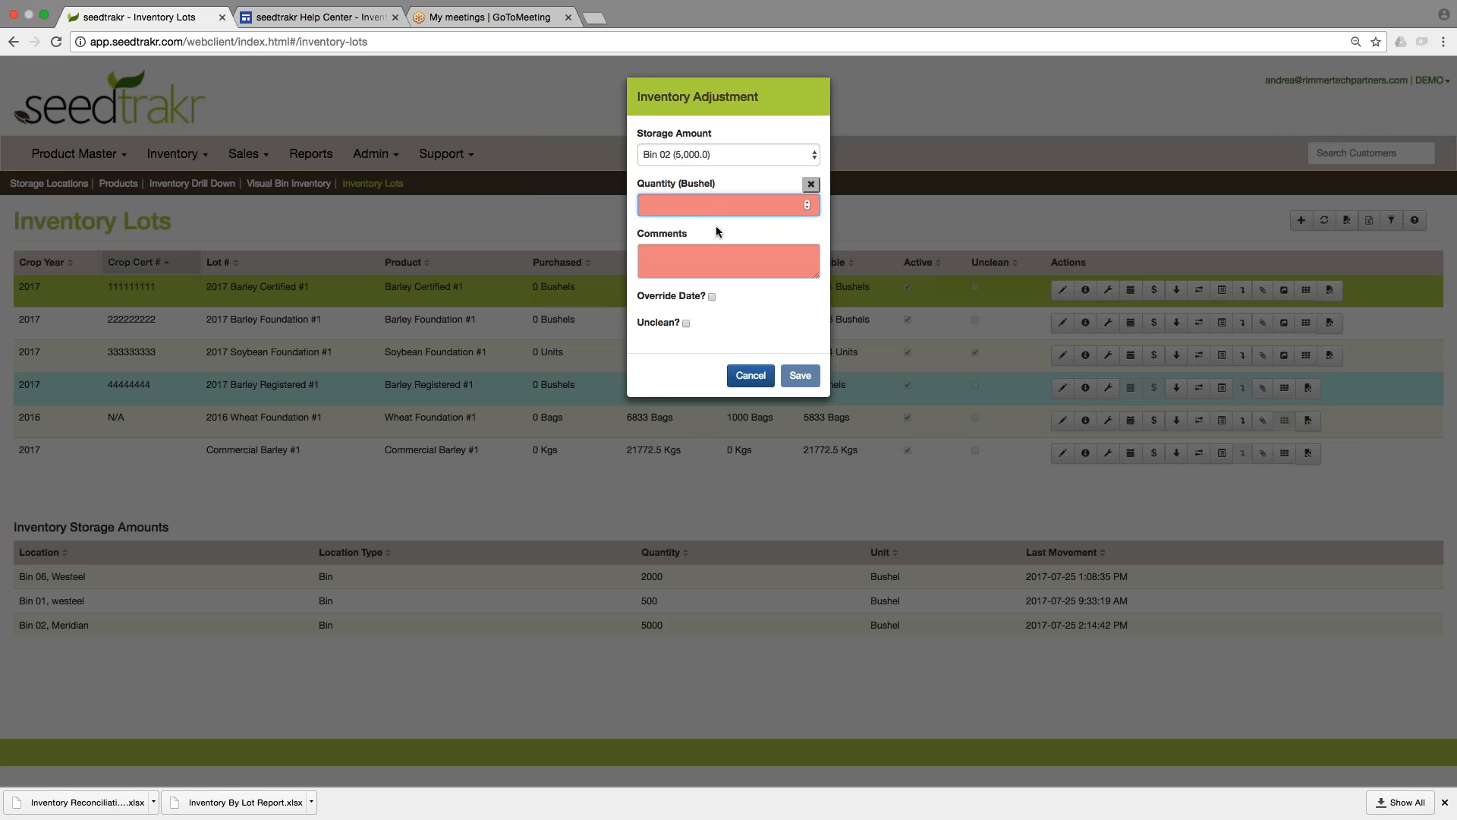
pyautogui.write('-200')
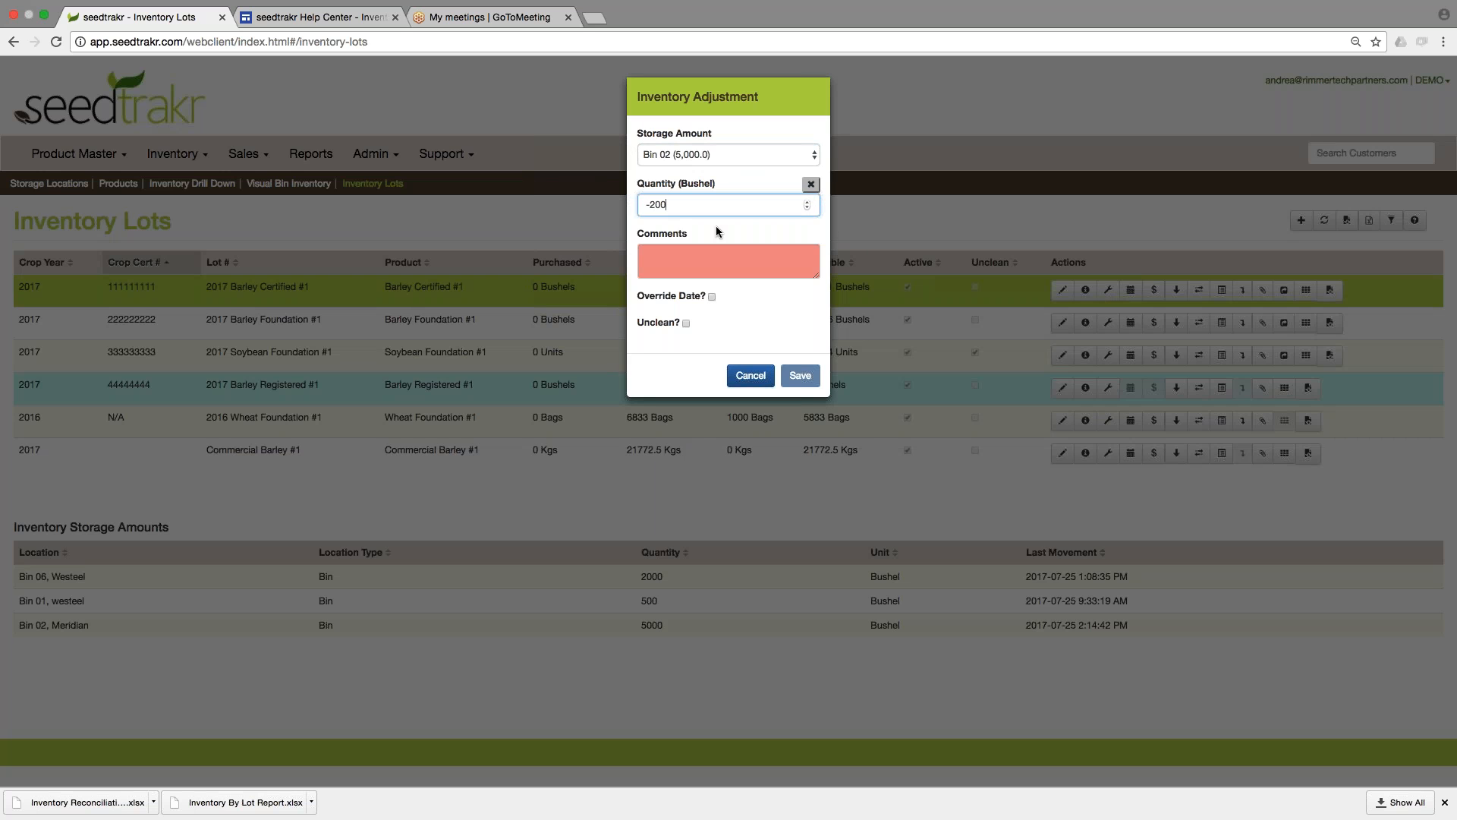
pyautogui.press('Tab')
pyautogui.write('c')
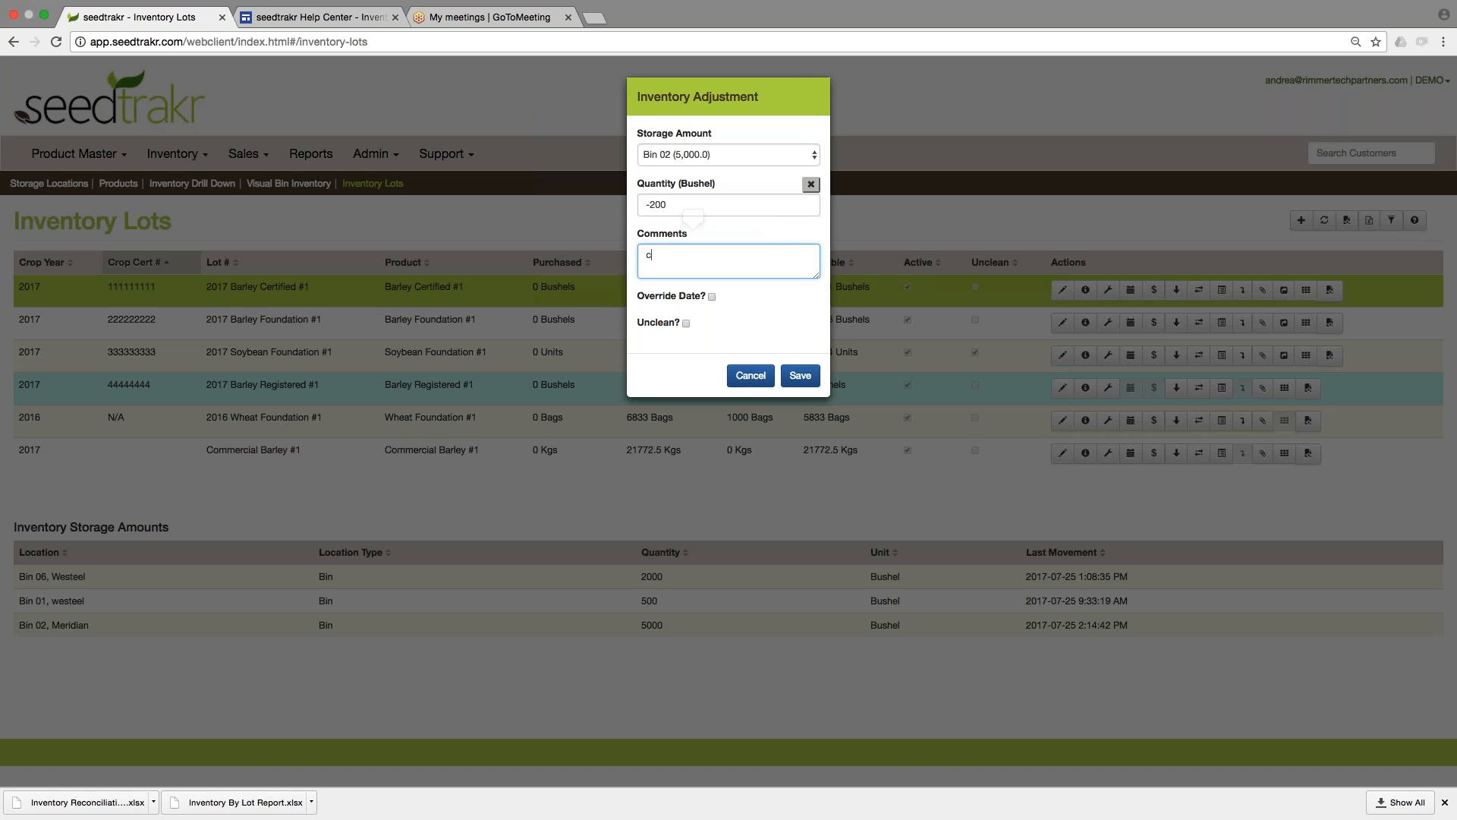
pyautogui.write('omment')
pyautogui.click(801, 378)
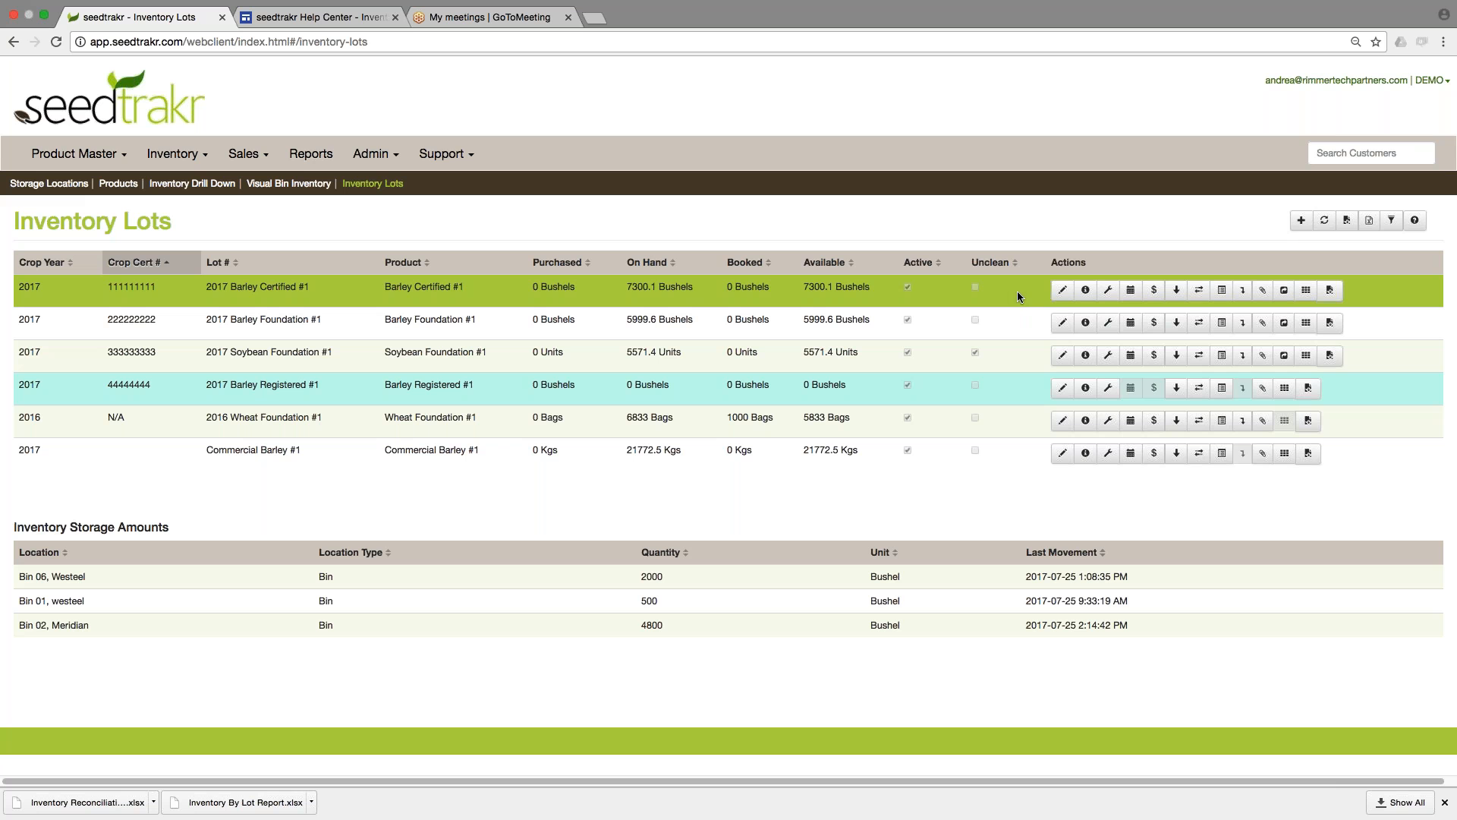
# Transfer 500 bushels of the lot 2017 Barley Certified #1 from Bin 01 to Bin 04 without a scale ticket.
pyautogui.click(1200, 295)
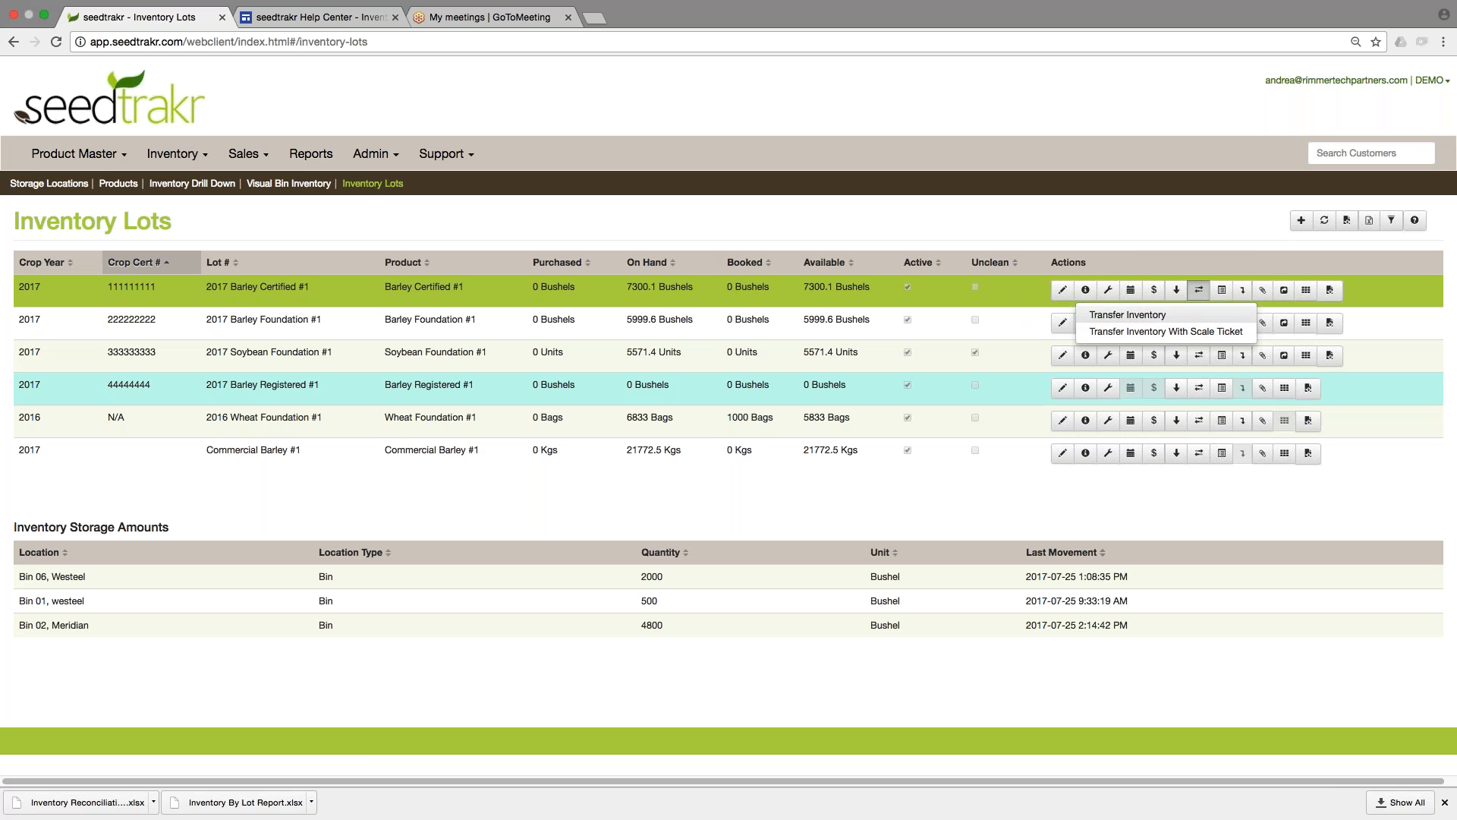
pyautogui.click(1179, 312)
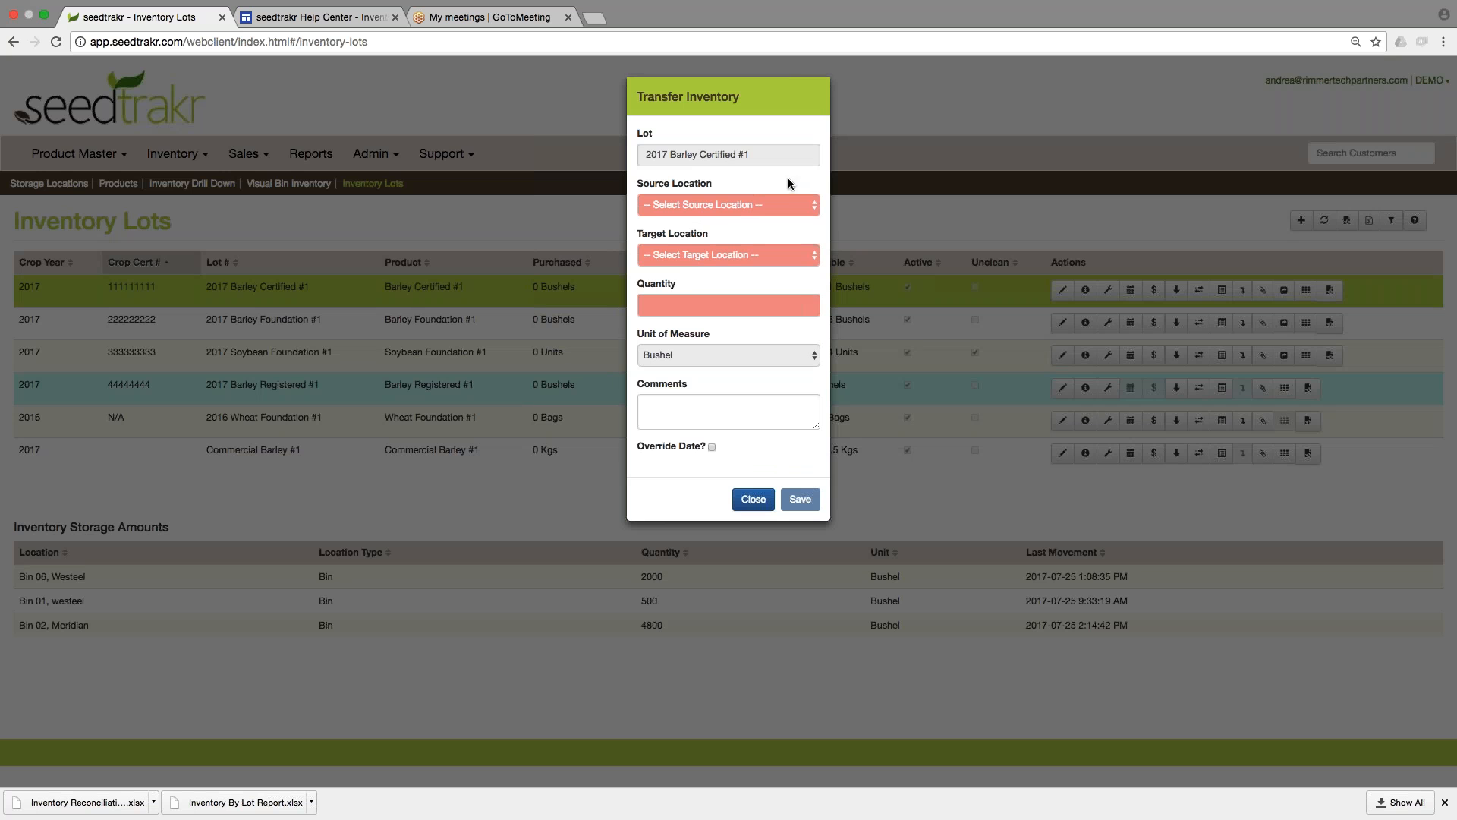
pyautogui.click(719, 202)
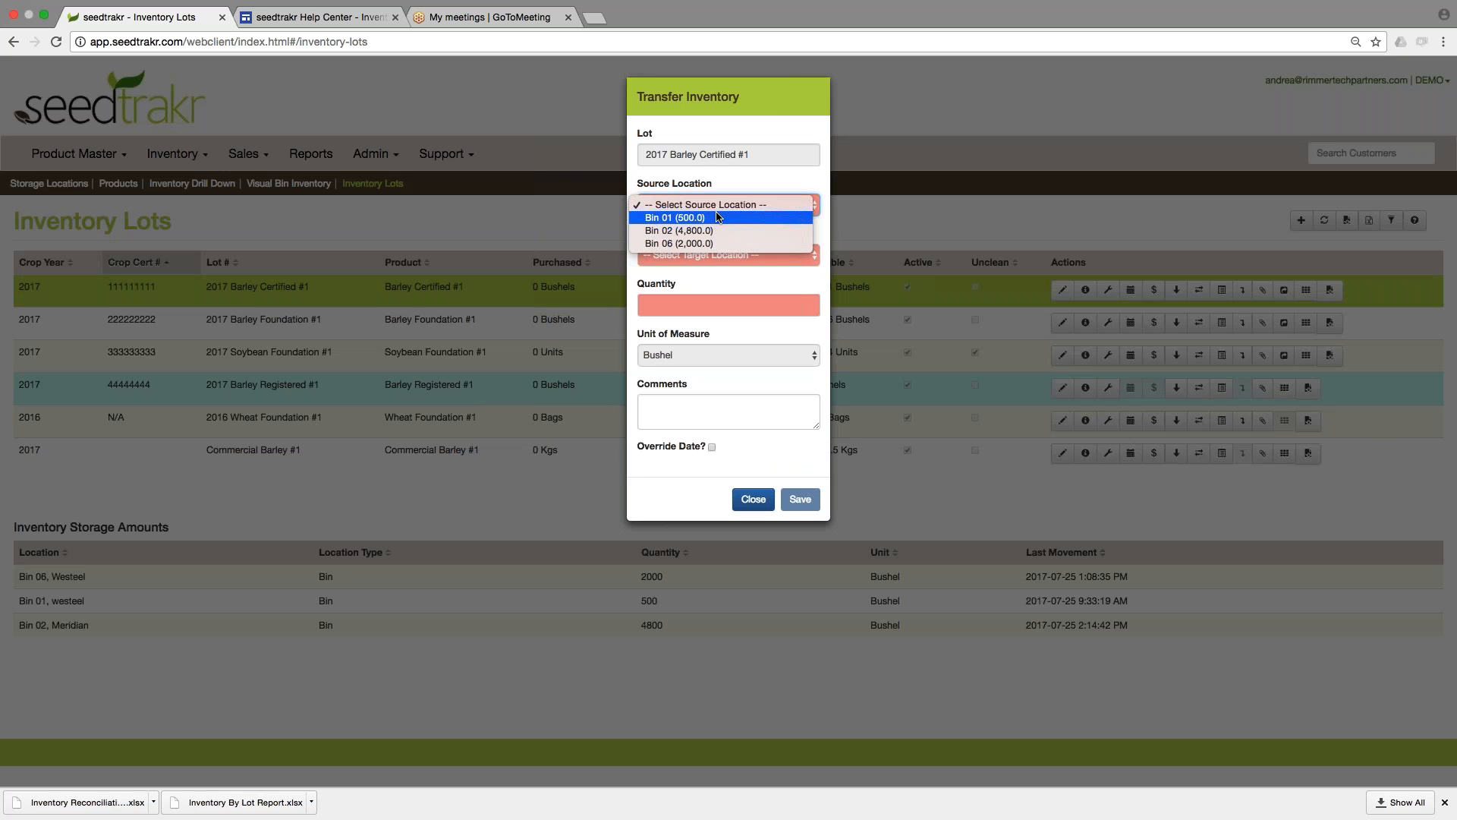
pyautogui.click(722, 217)
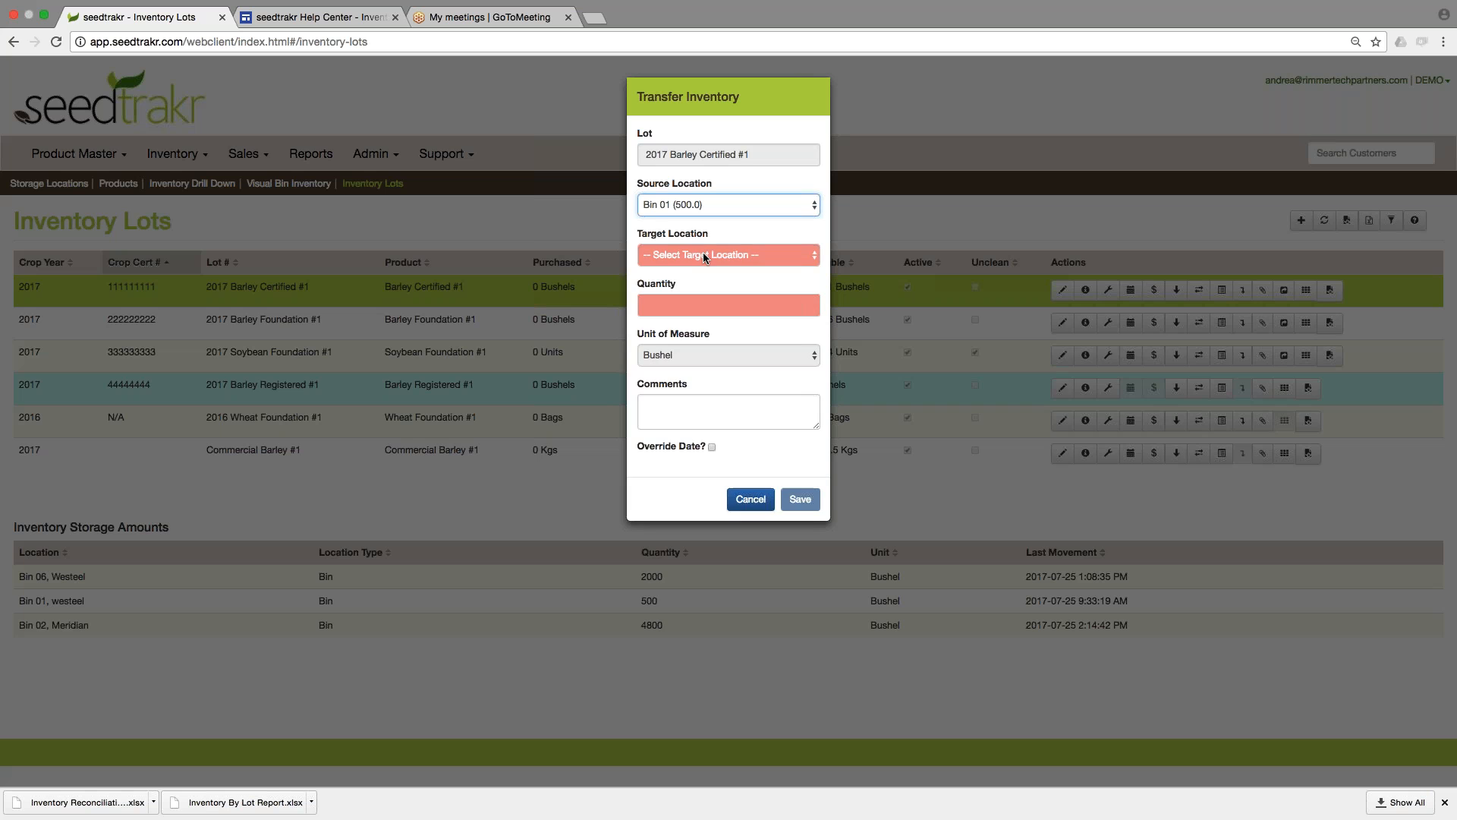
pyautogui.click(704, 255)
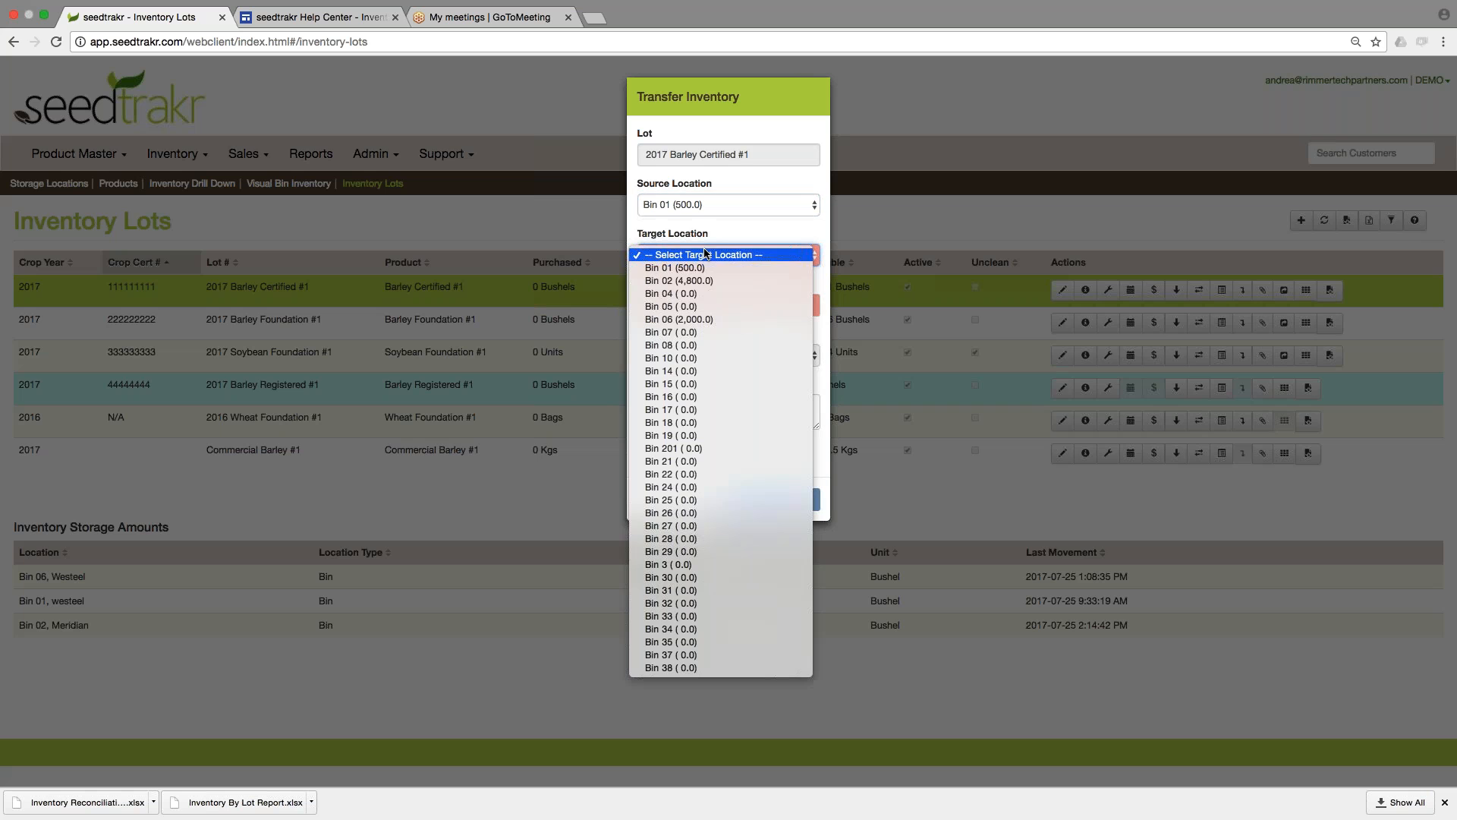
pyautogui.click(710, 294)
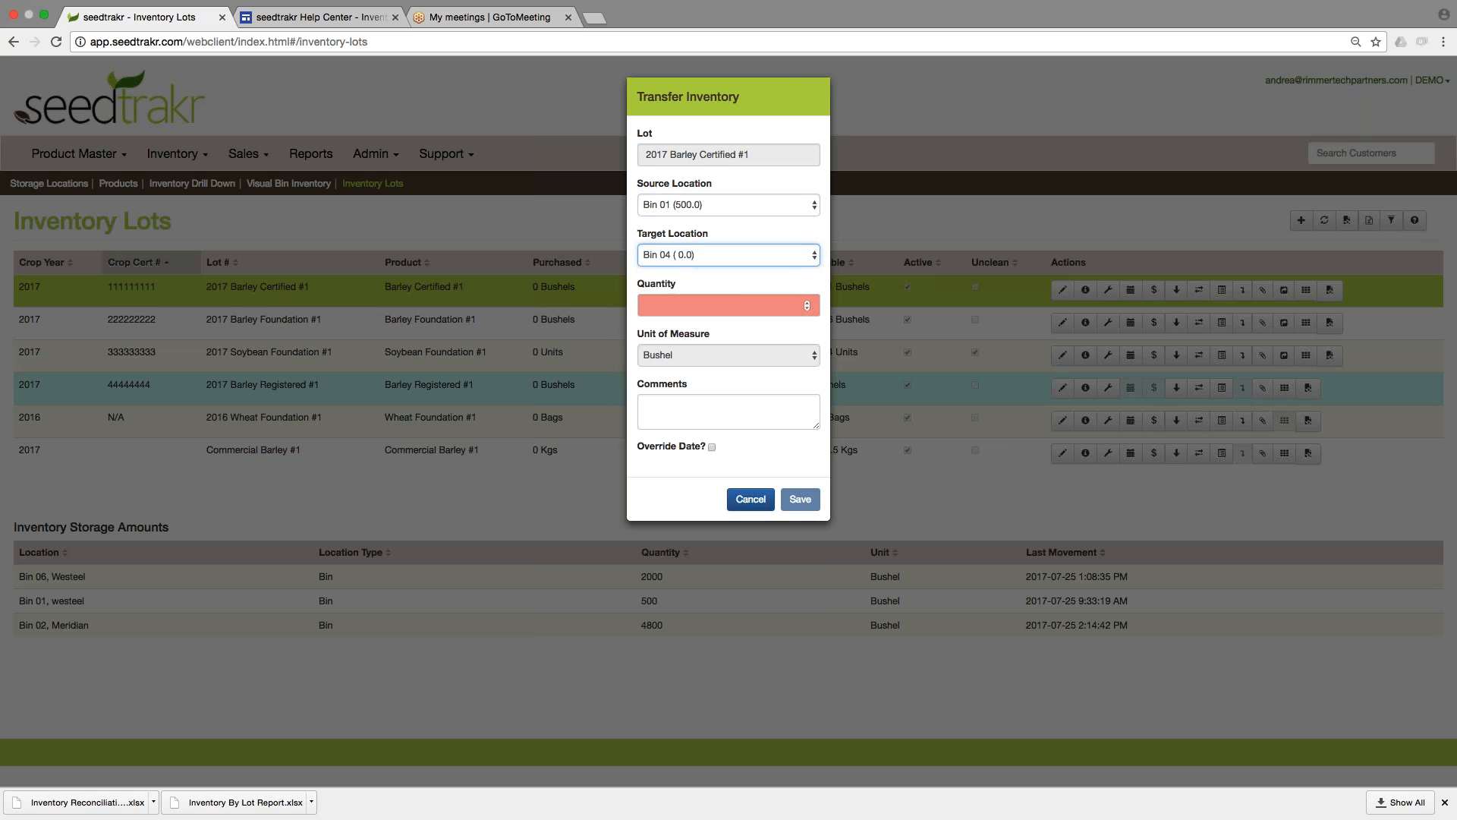
pyautogui.click(701, 303)
pyautogui.write('5')
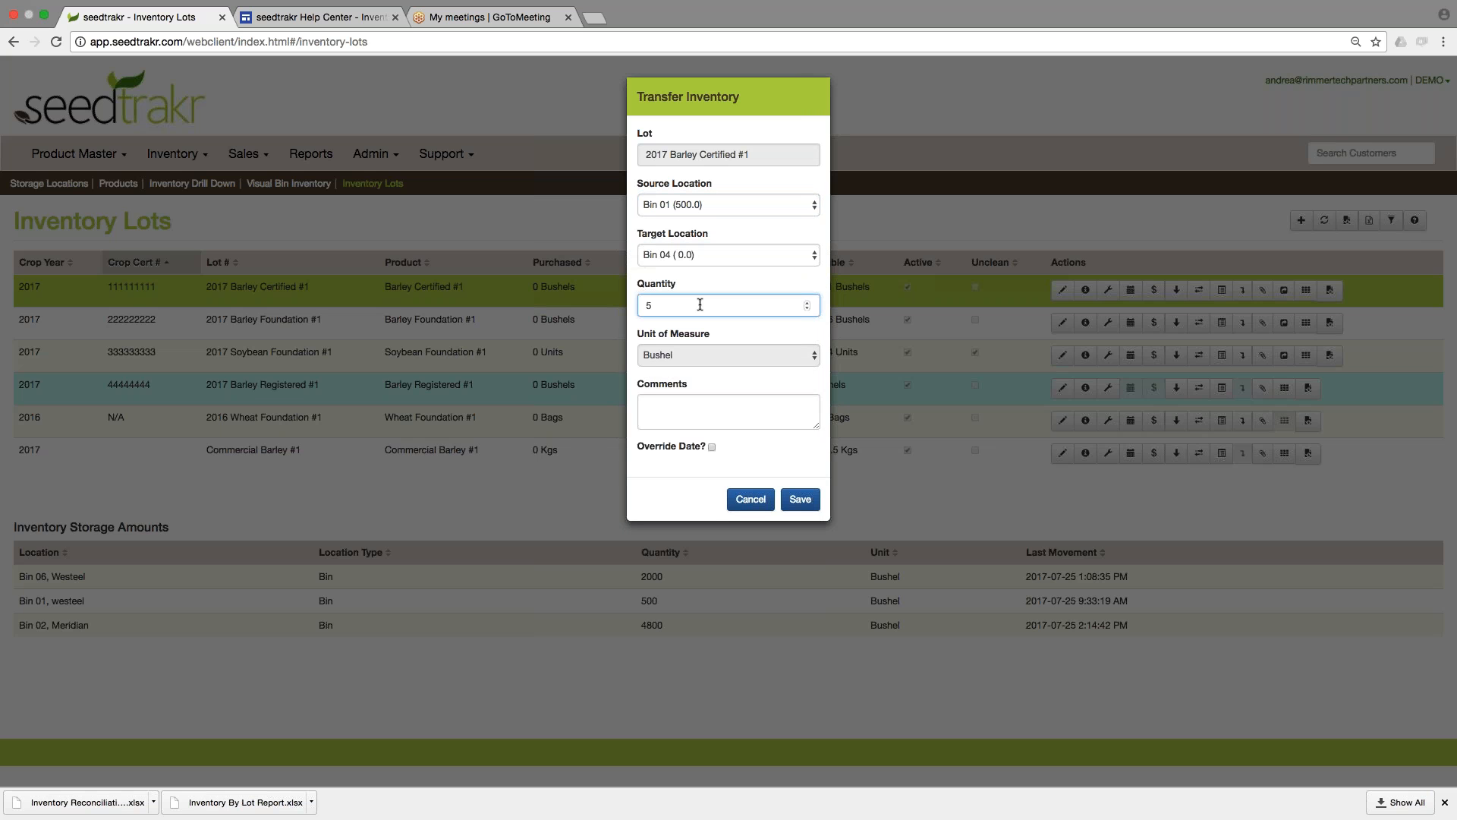
pyautogui.write('00')
pyautogui.click(801, 501)
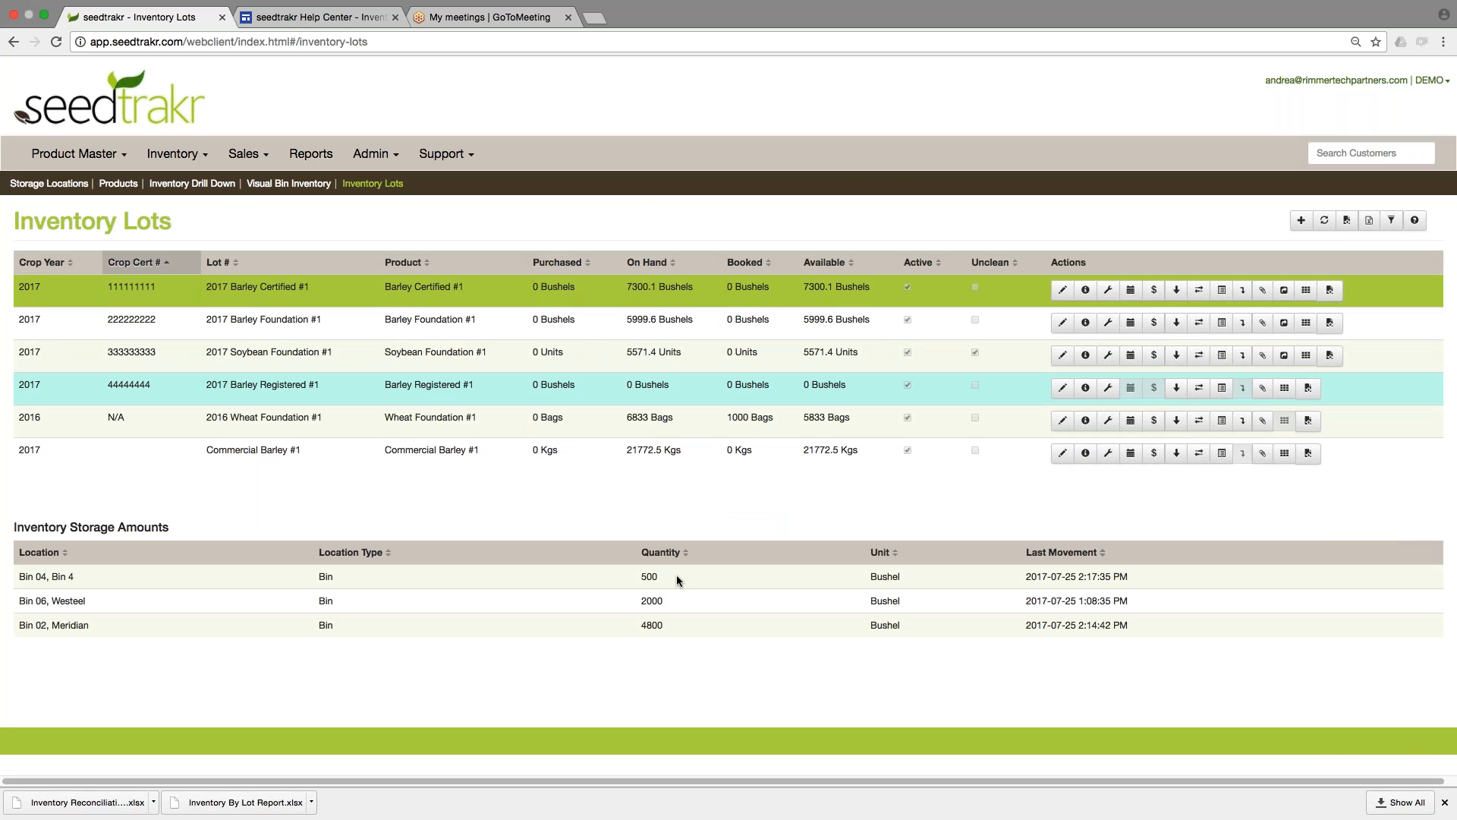
pyautogui.tripleClick(107, 576)
pyautogui.click(107, 575)
# View the fields of the selected lot's Transfer Scale Ticket Entry form and close it without saving.
pyautogui.click(1199, 291)
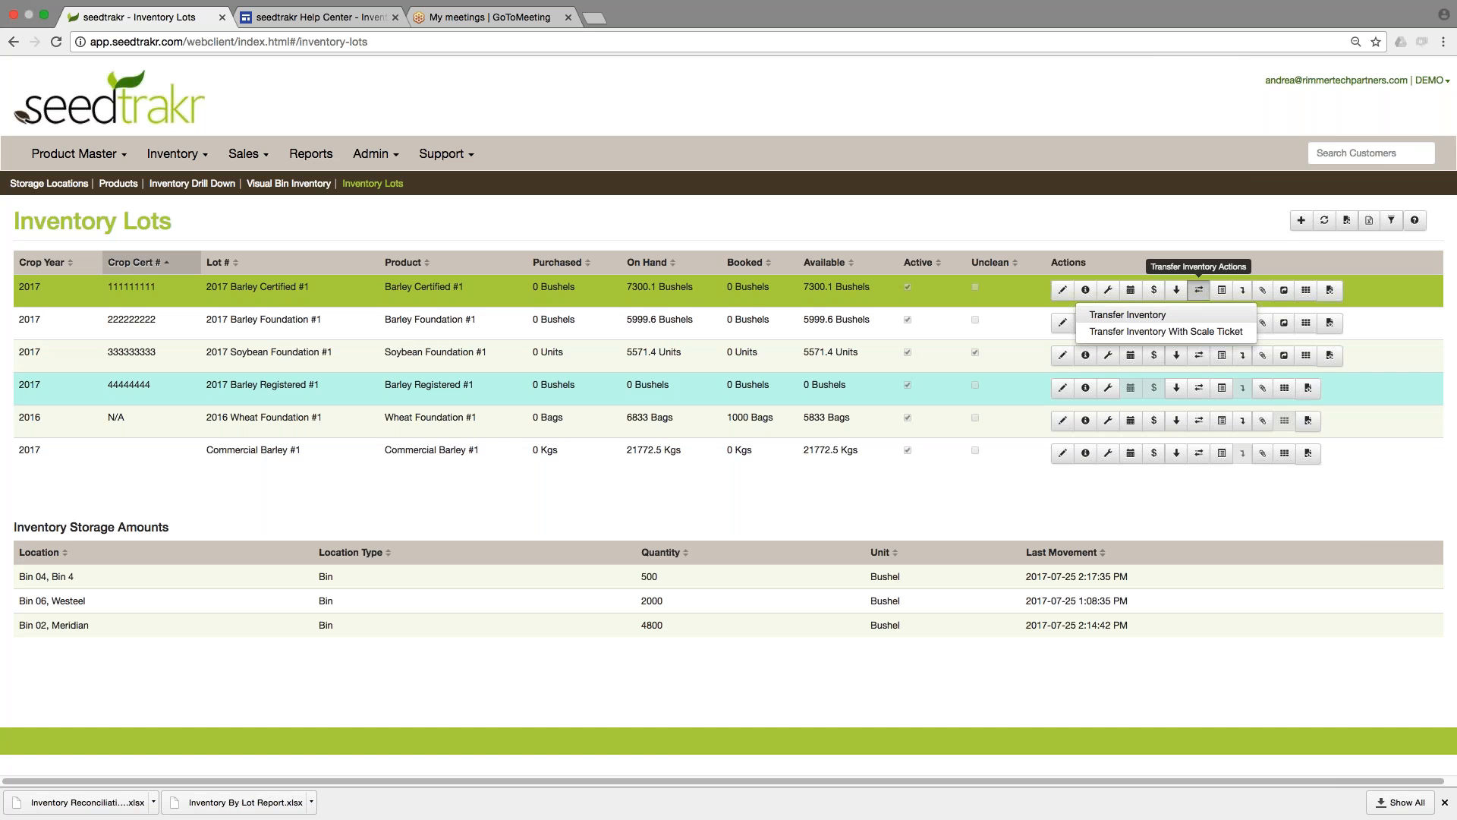
pyautogui.click(1178, 331)
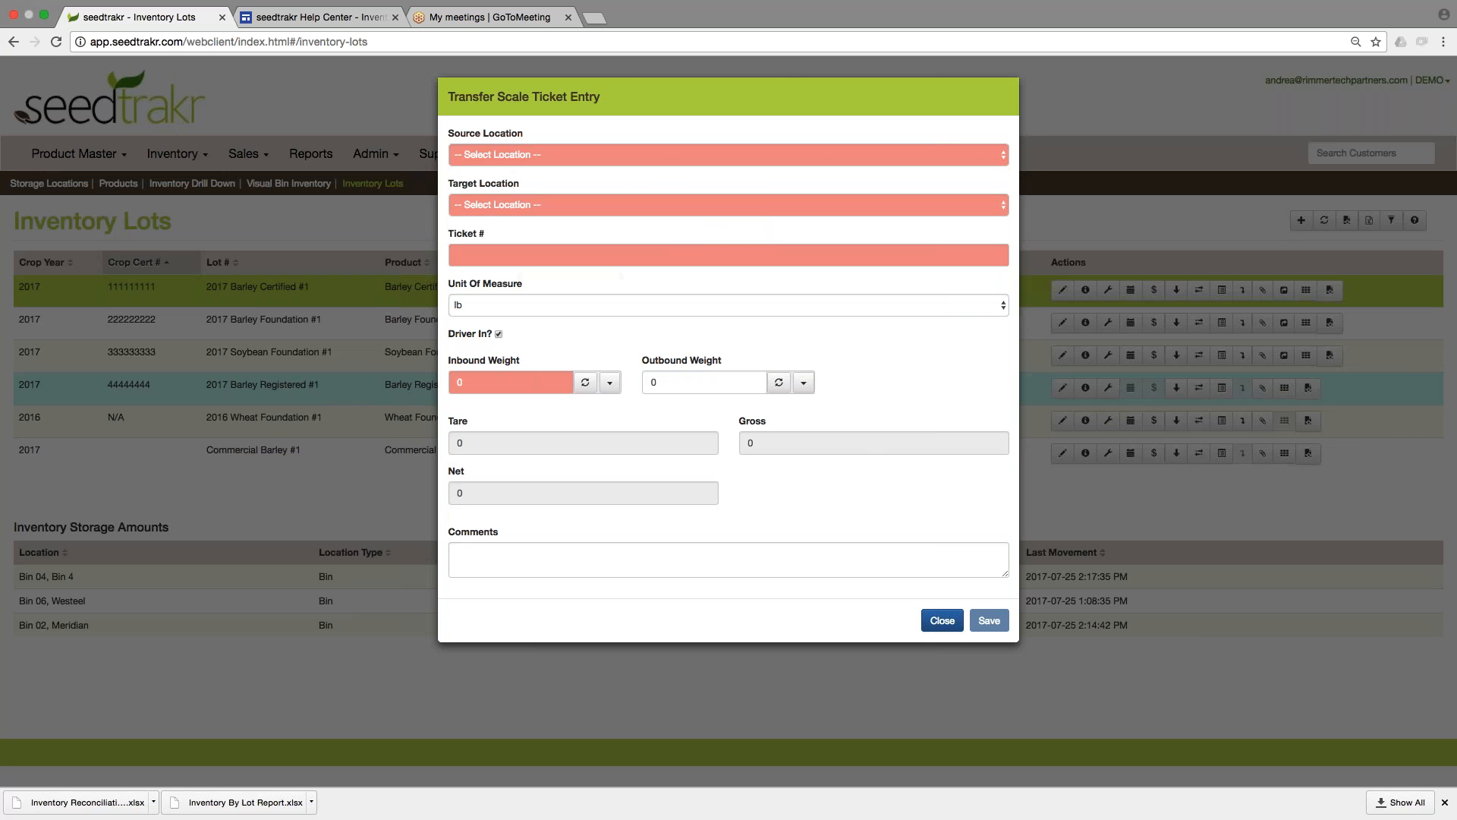
pyautogui.click(941, 621)
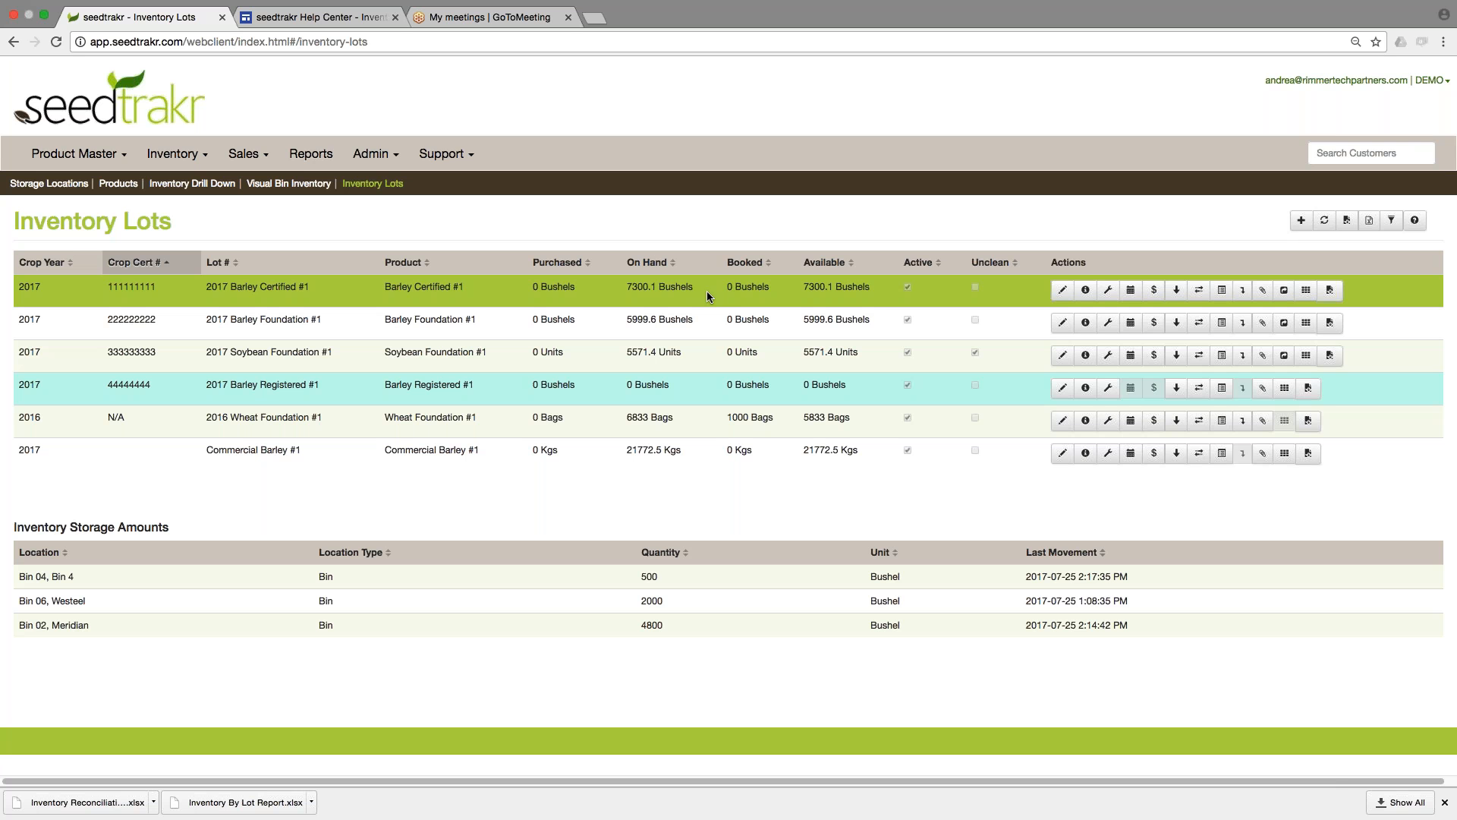
# Record a purchase of 5000 bushels for lot 2017 Barley Foundation #1 at a unit cost of 1.00, entering the vendor's name.
pyautogui.click(608, 317)
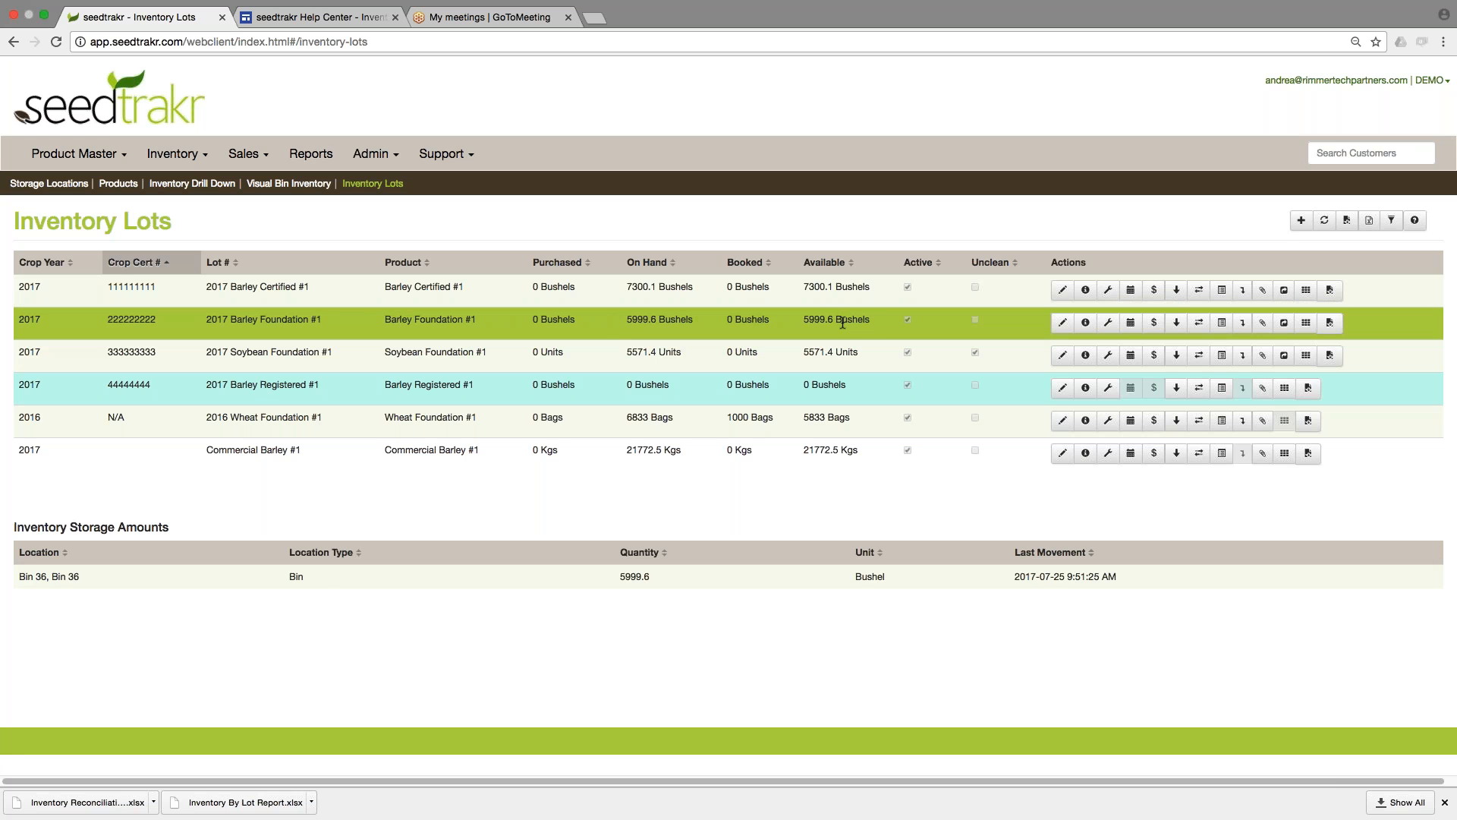
pyautogui.click(1161, 327)
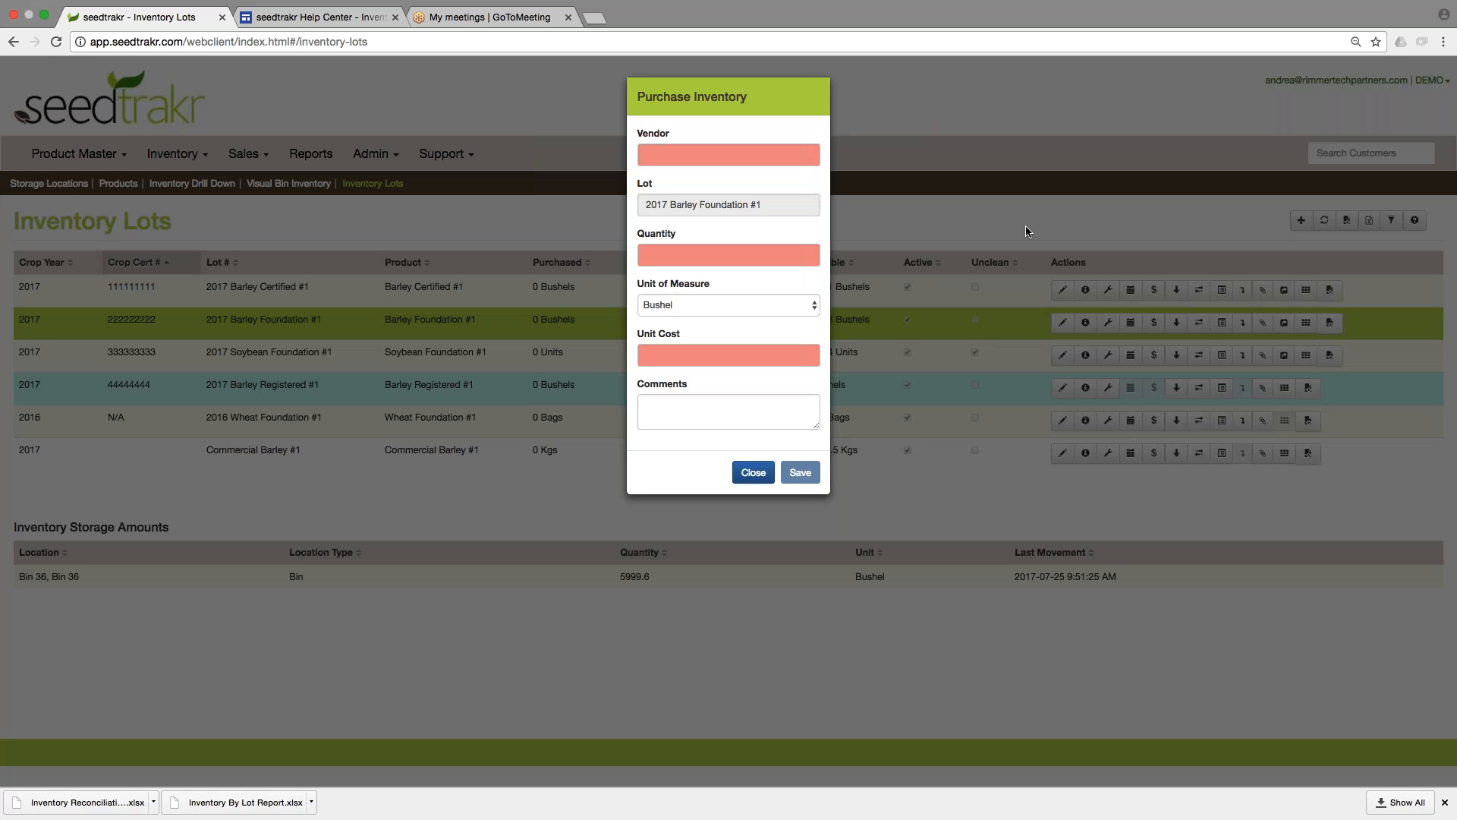
pyautogui.click(765, 150)
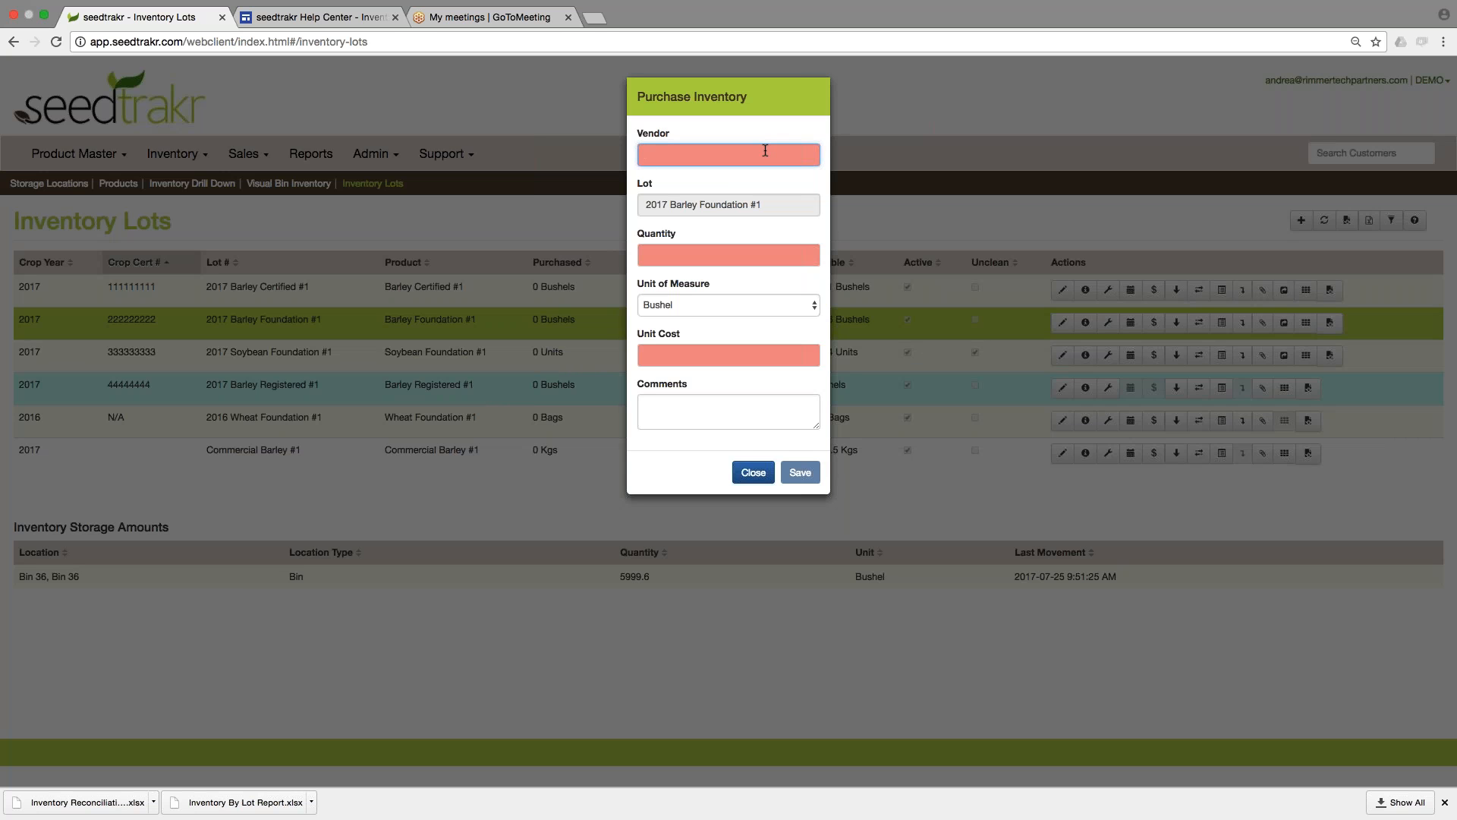
pyautogui.write('Andrea')
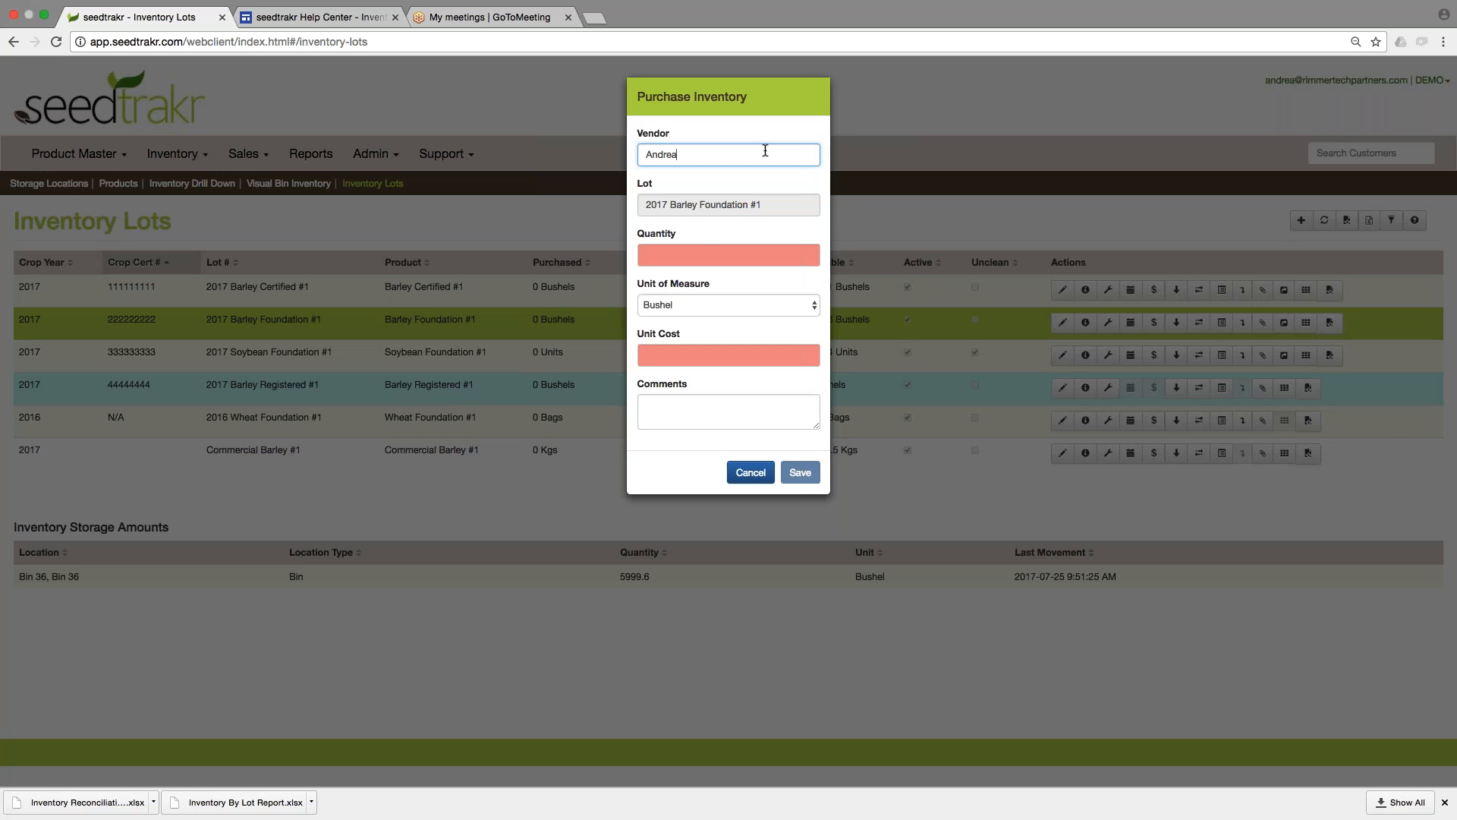
pyautogui.click(699, 252)
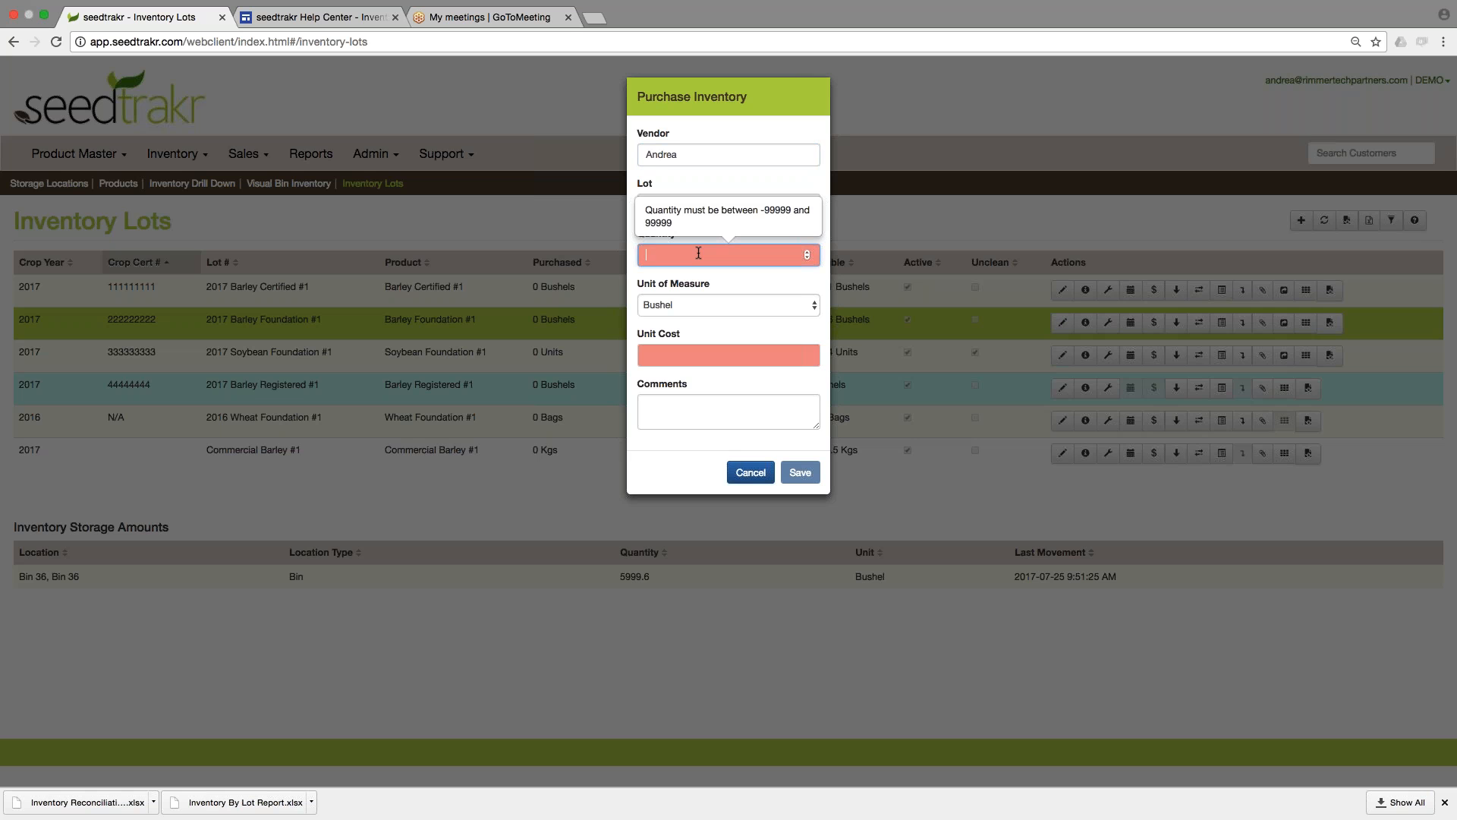
pyautogui.write('5000')
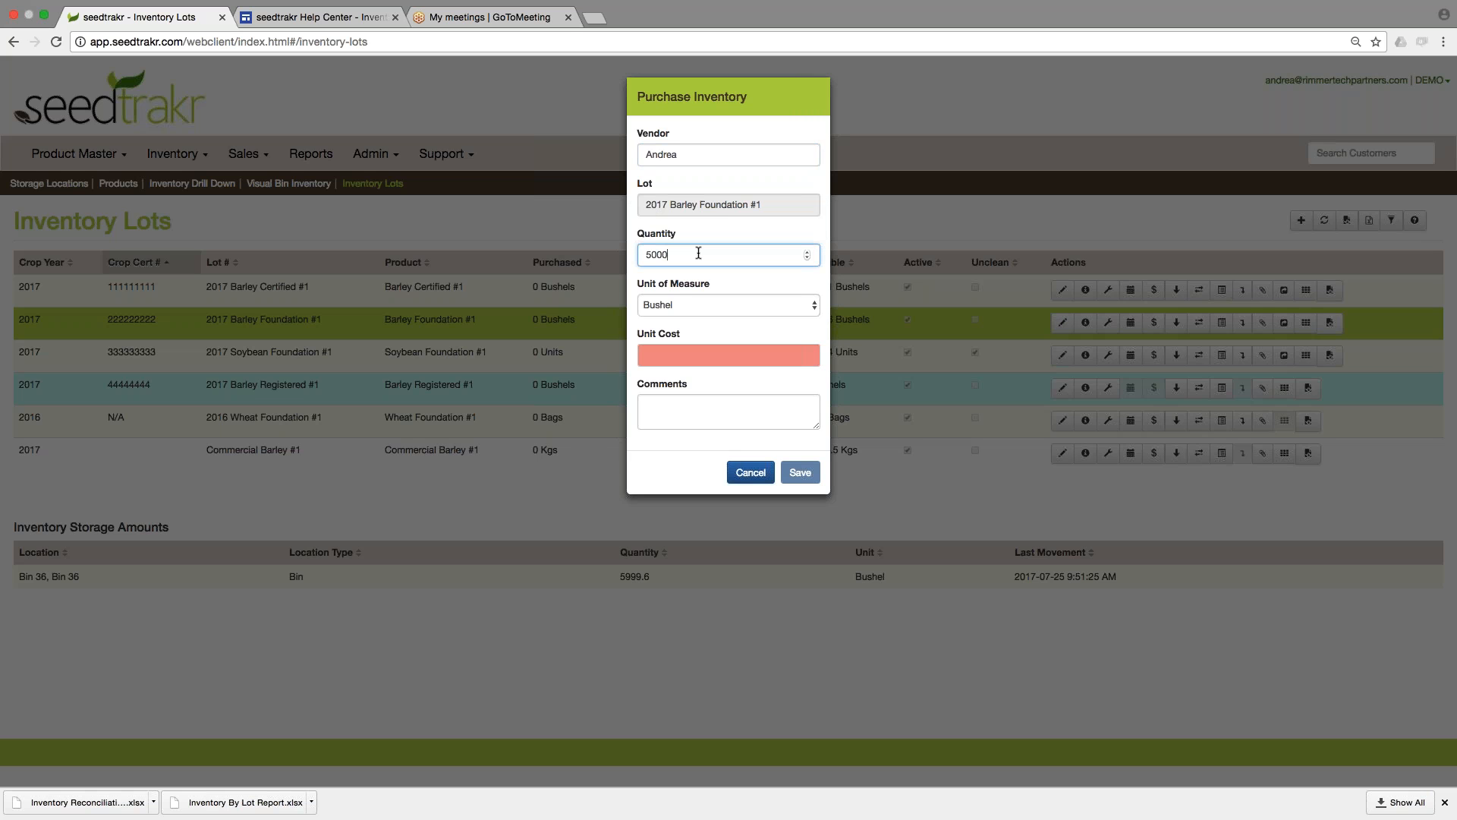
pyautogui.click(708, 356)
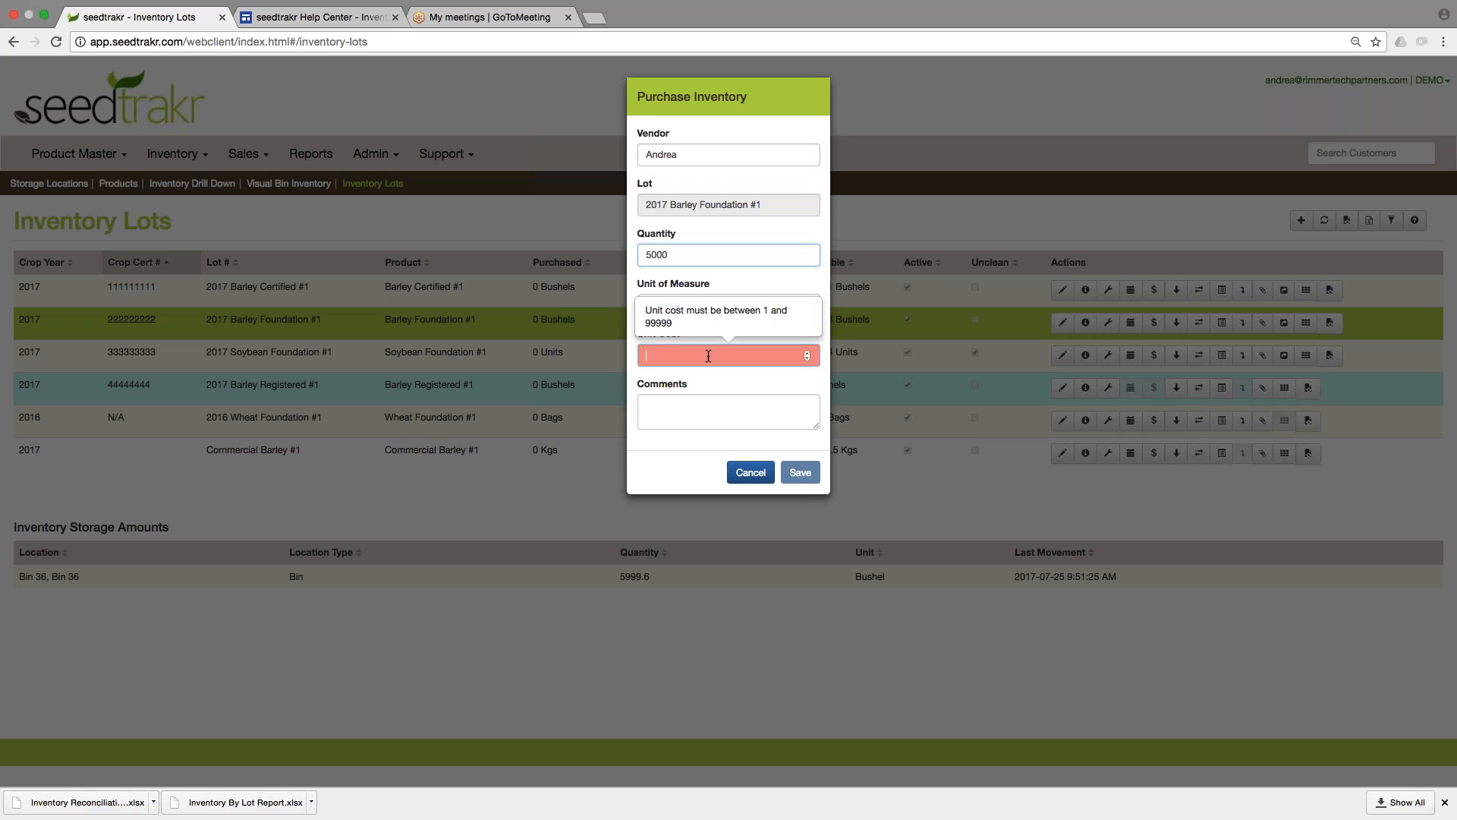
pyautogui.write('1.')
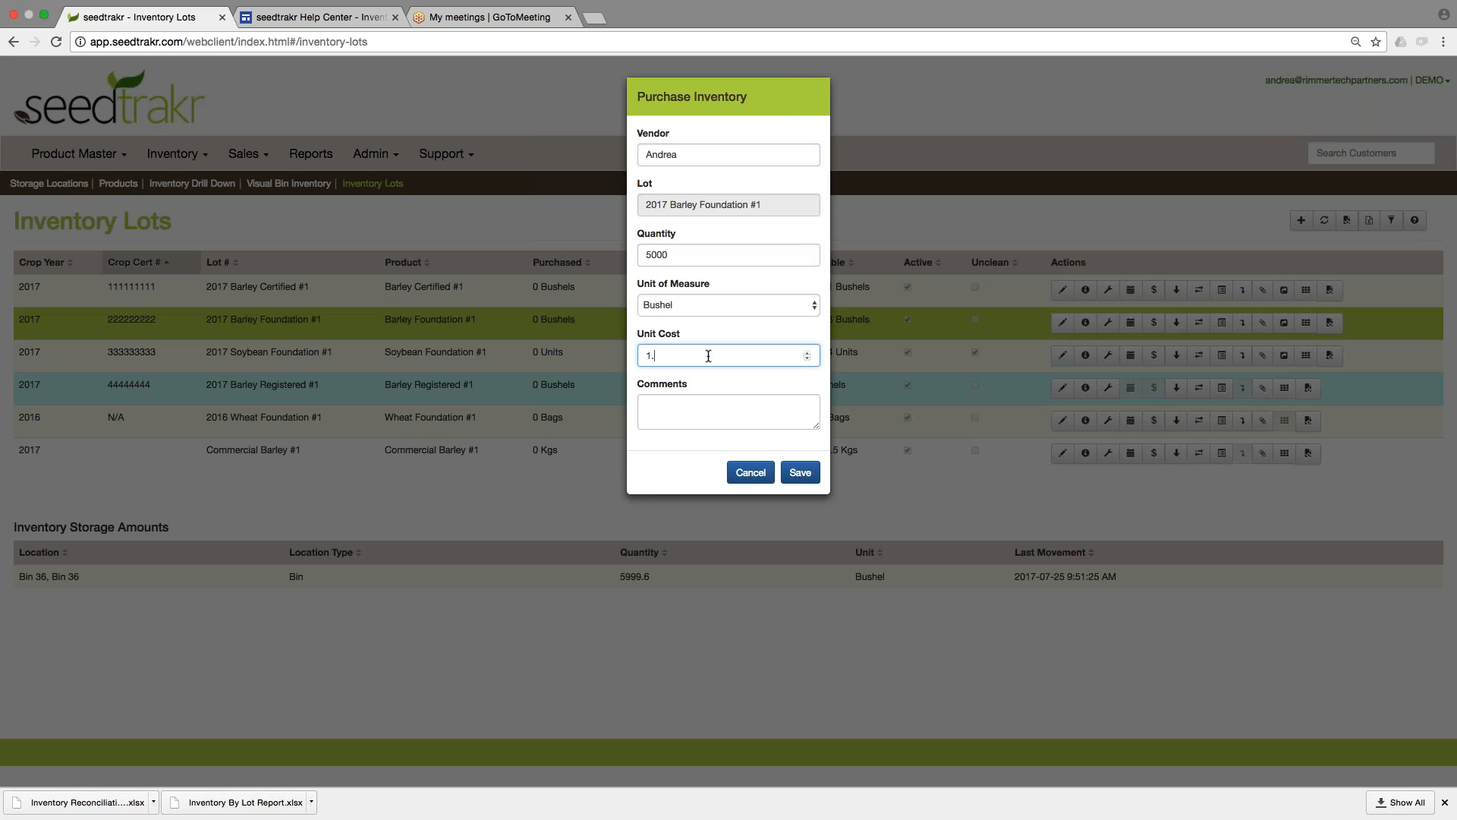
pyautogui.write('00')
pyautogui.click(739, 324)
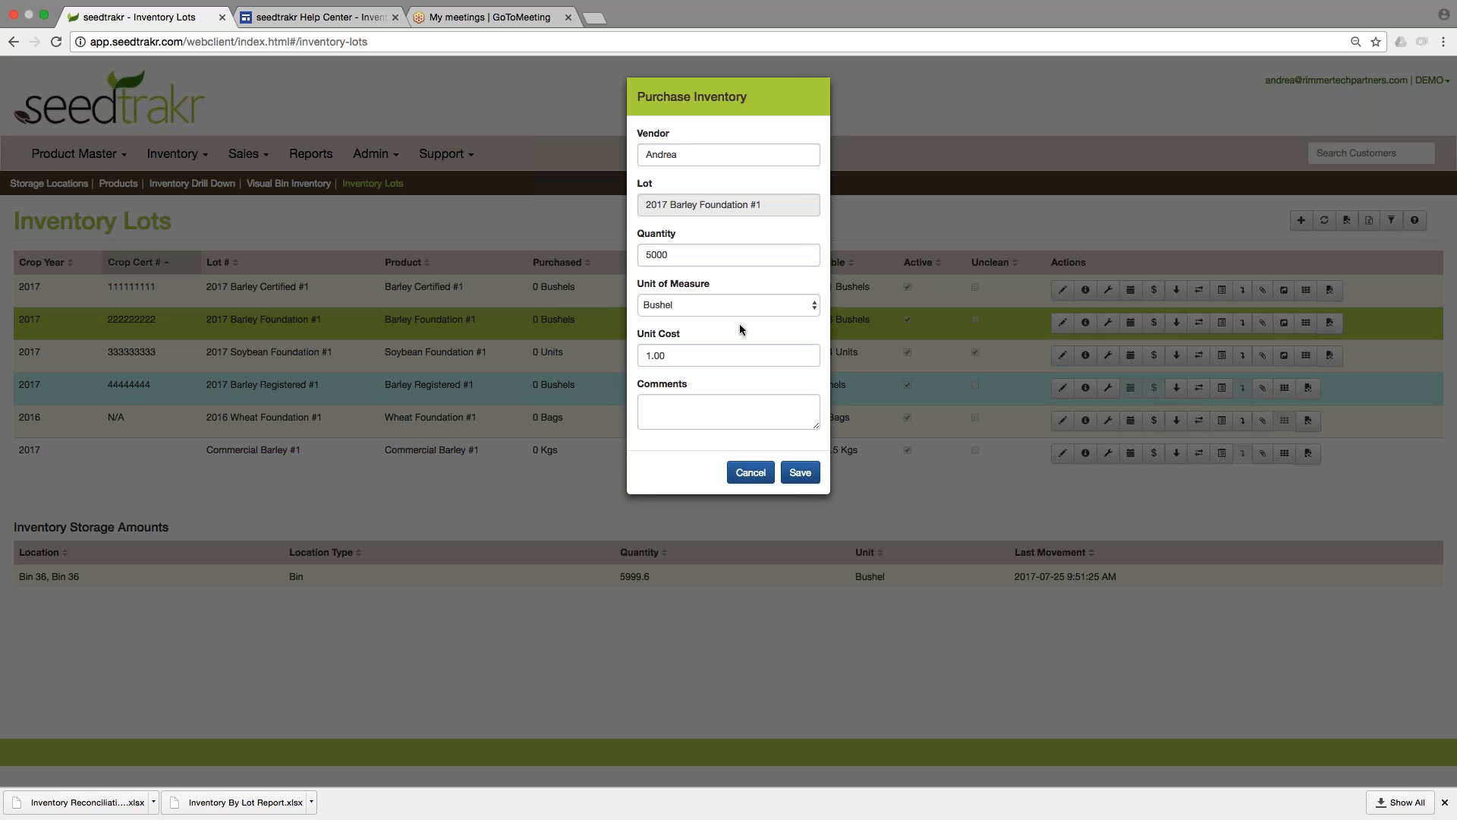
pyautogui.click(800, 474)
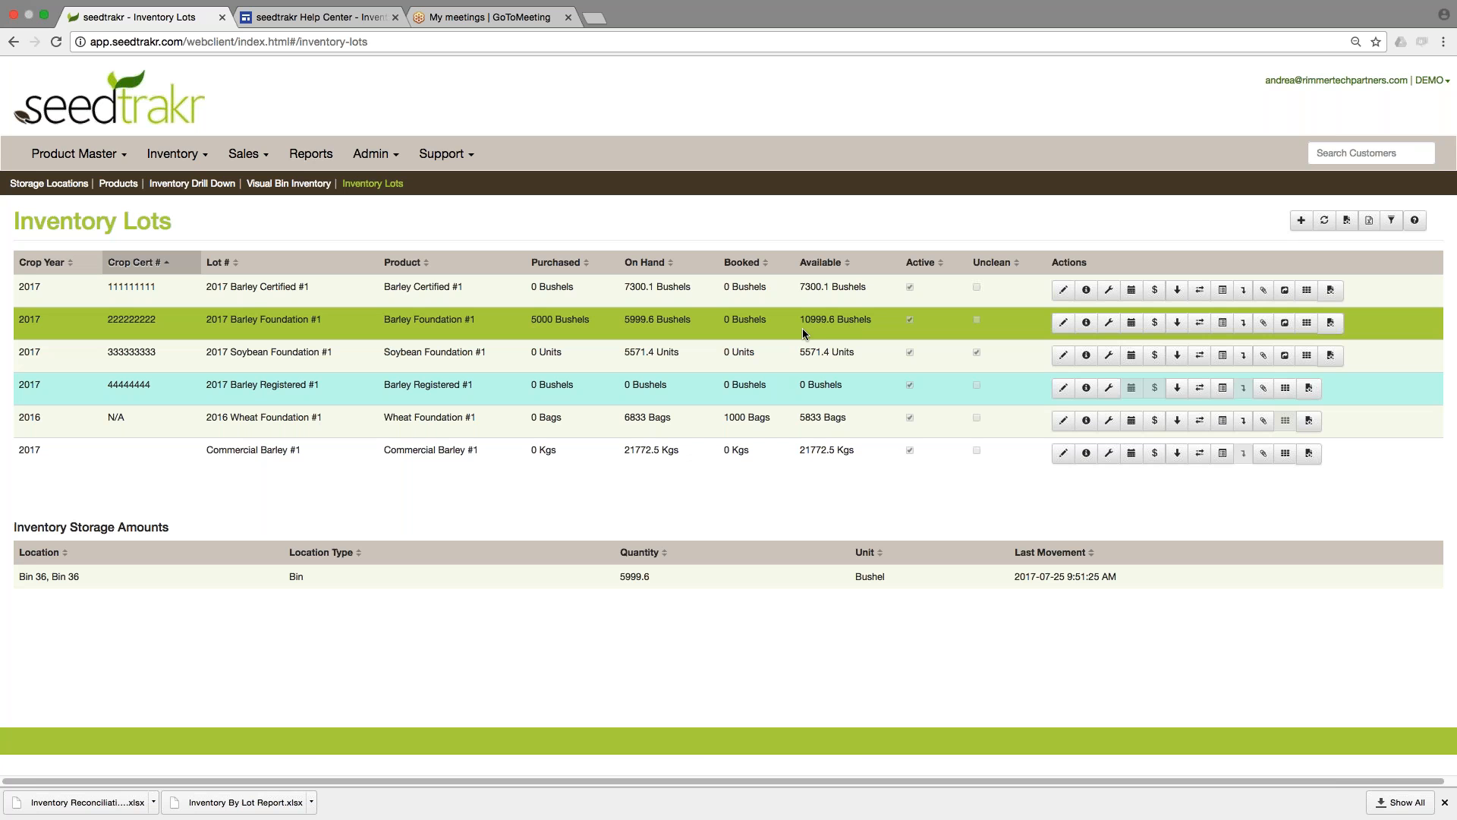
# Receive 4500 bushels of 2017 Barley Foundation #1 into Bin 01 against the purchase and save.
pyautogui.click(1177, 323)
pyautogui.click(1182, 347)
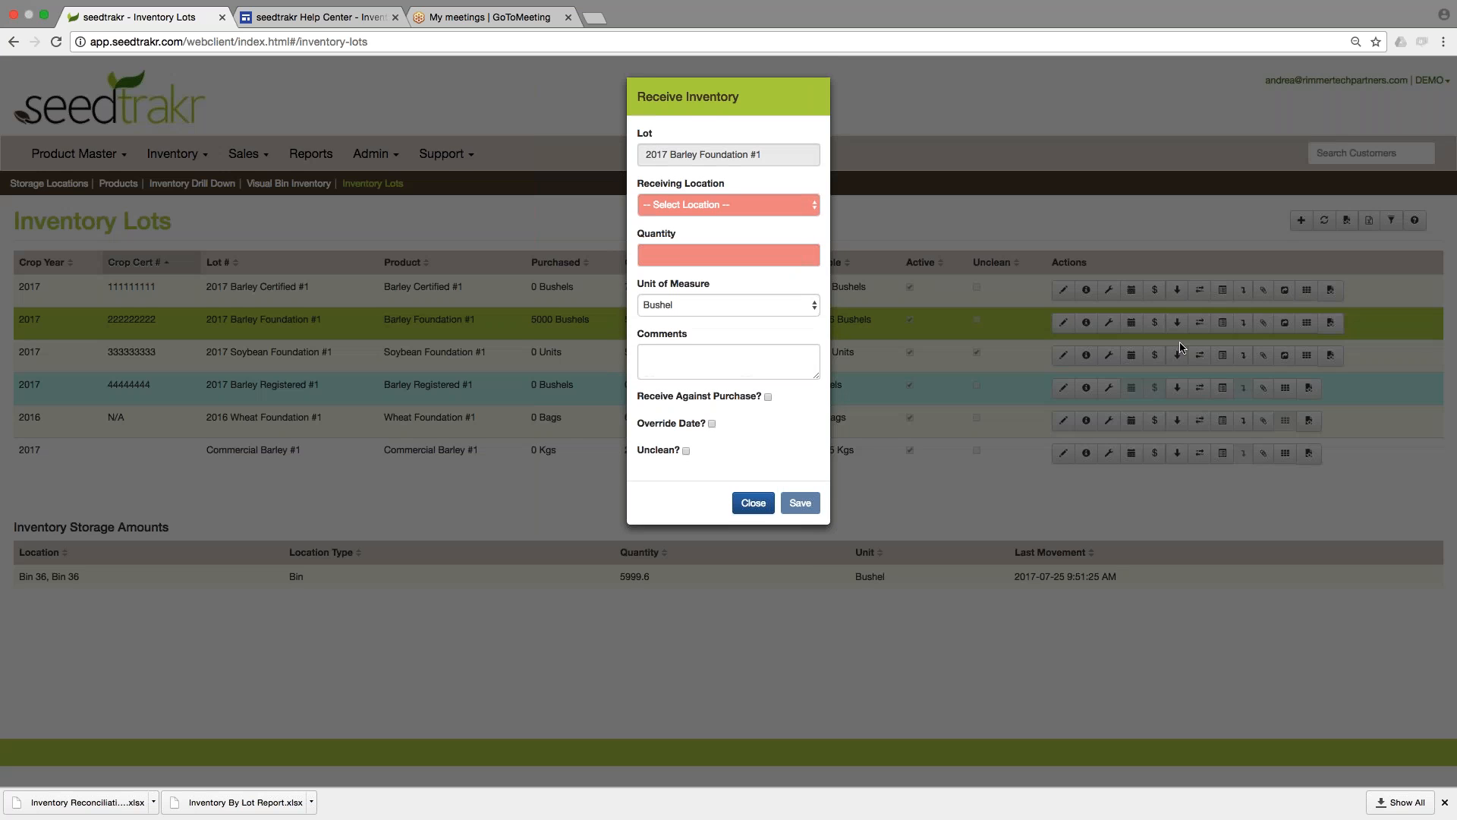
pyautogui.click(728, 204)
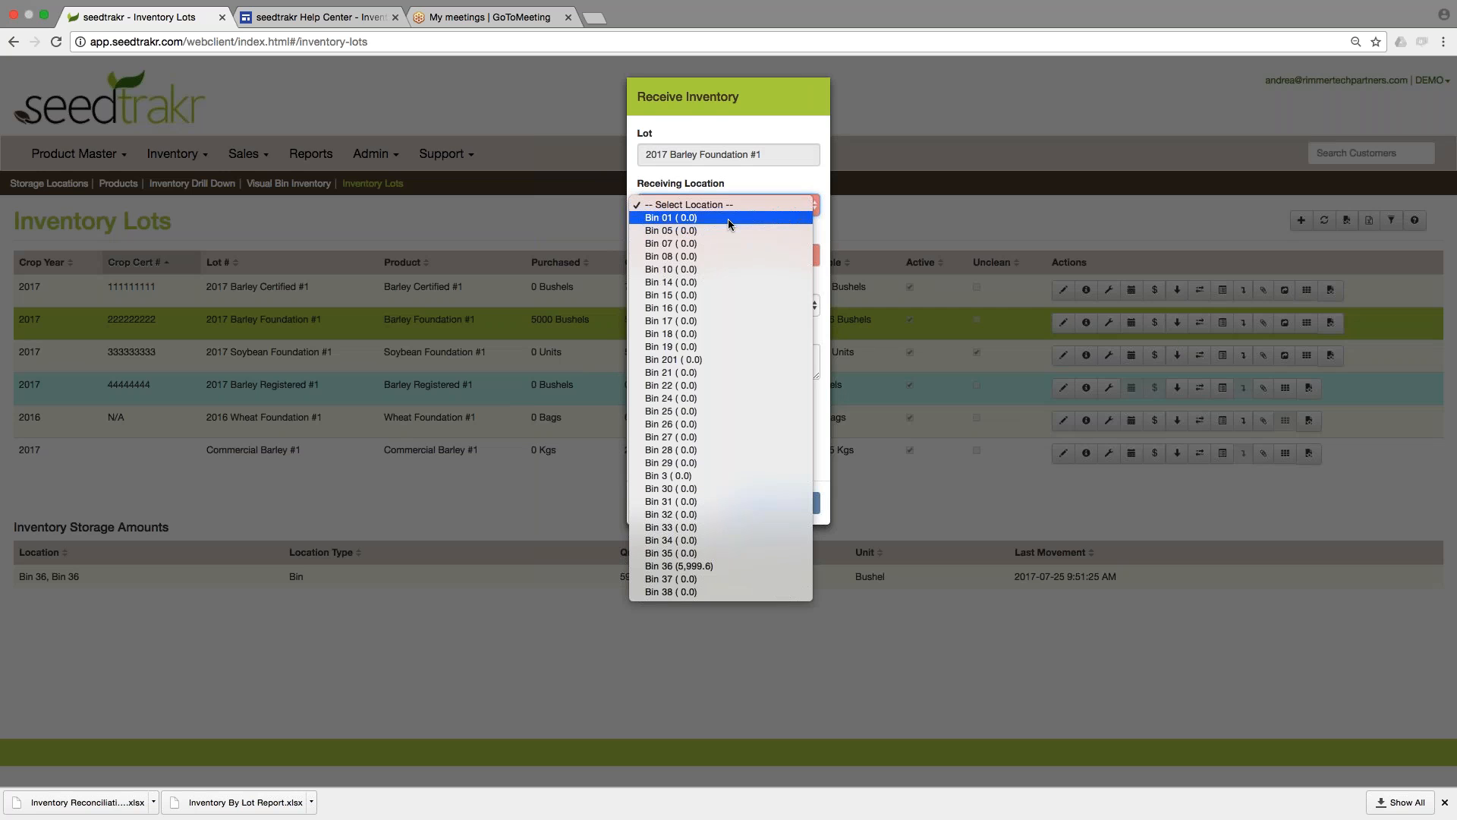
pyautogui.click(711, 230)
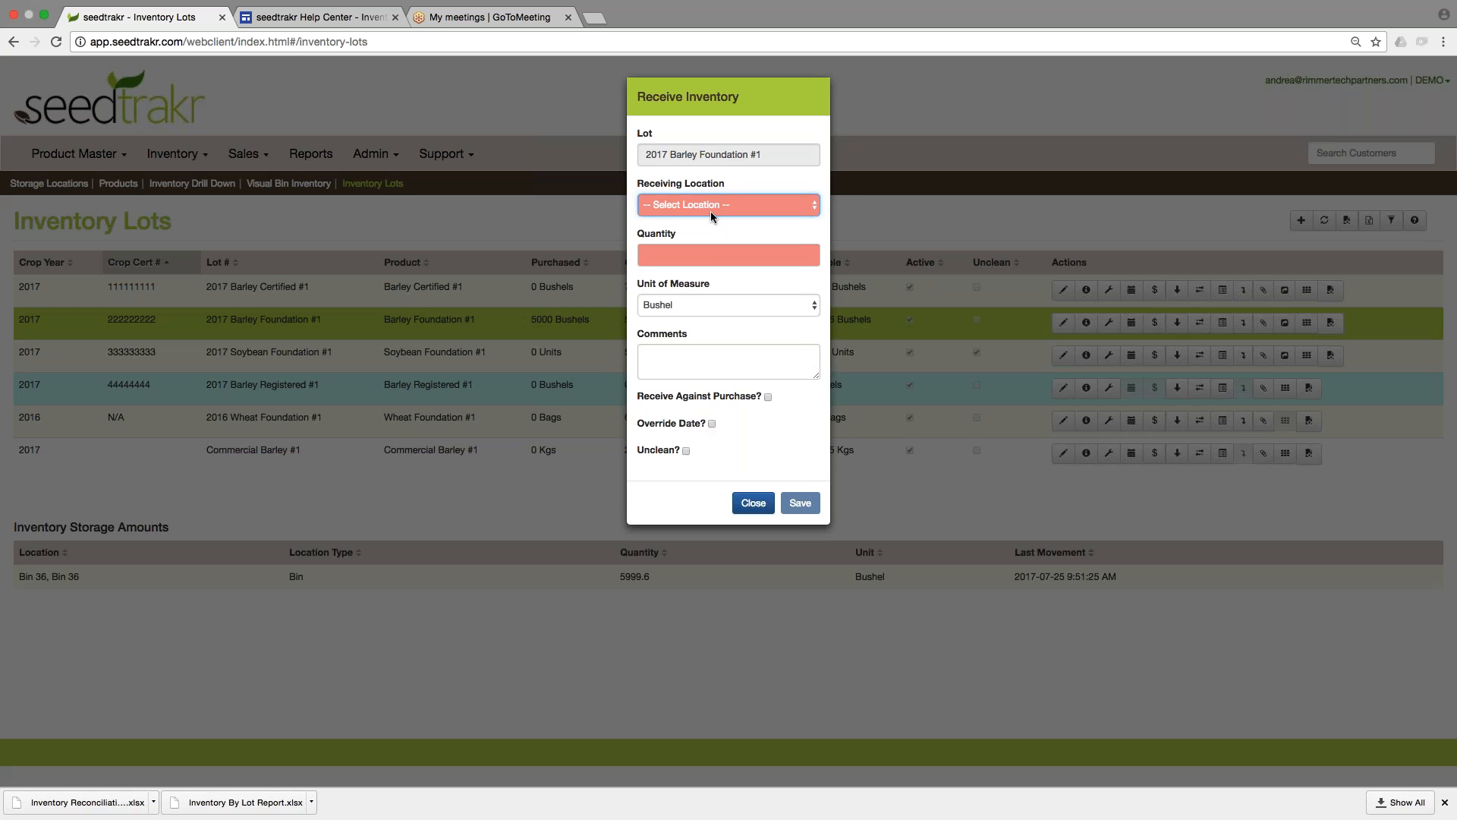
pyautogui.click(713, 255)
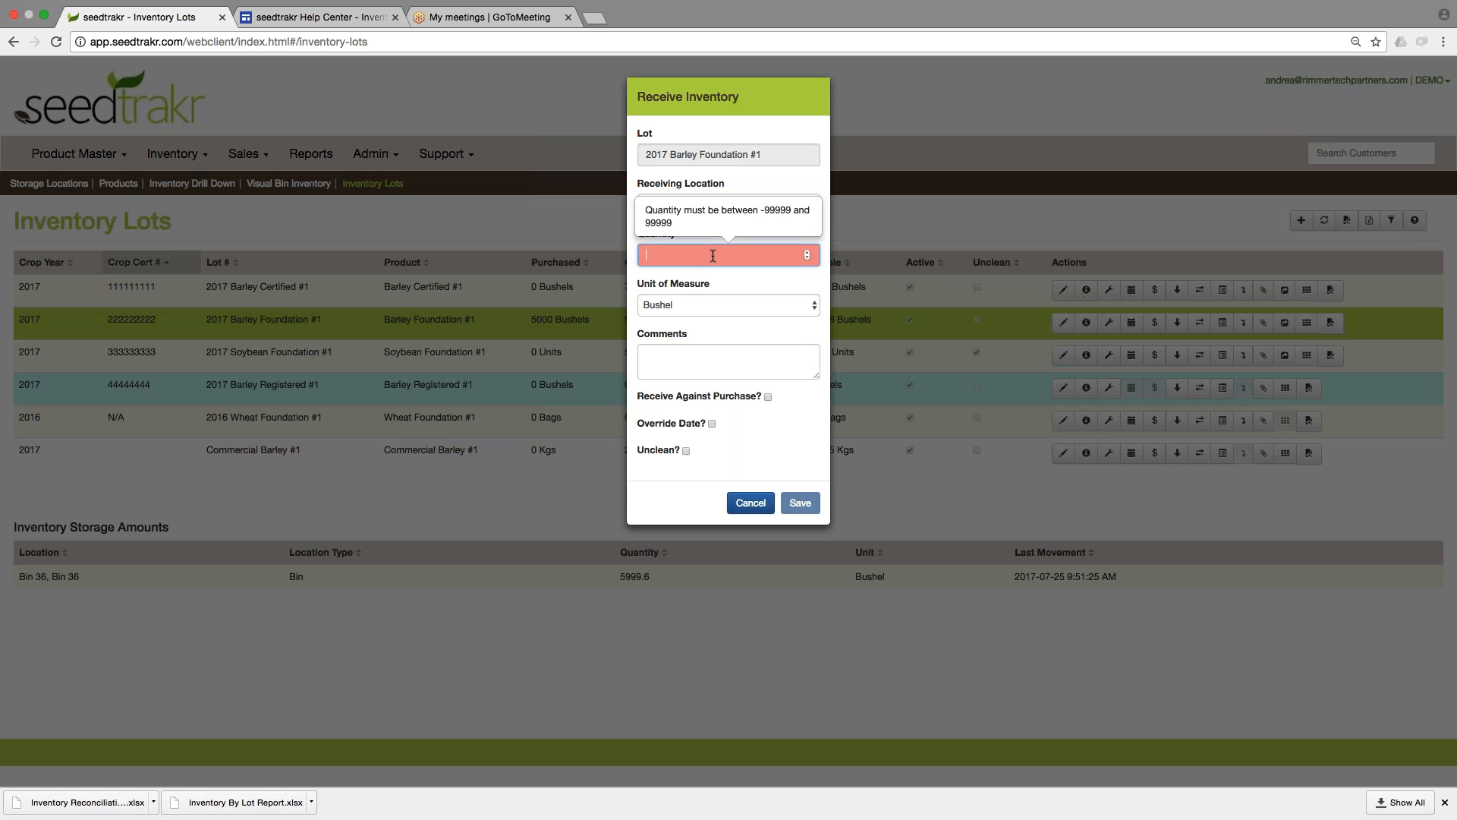
pyautogui.write('4500')
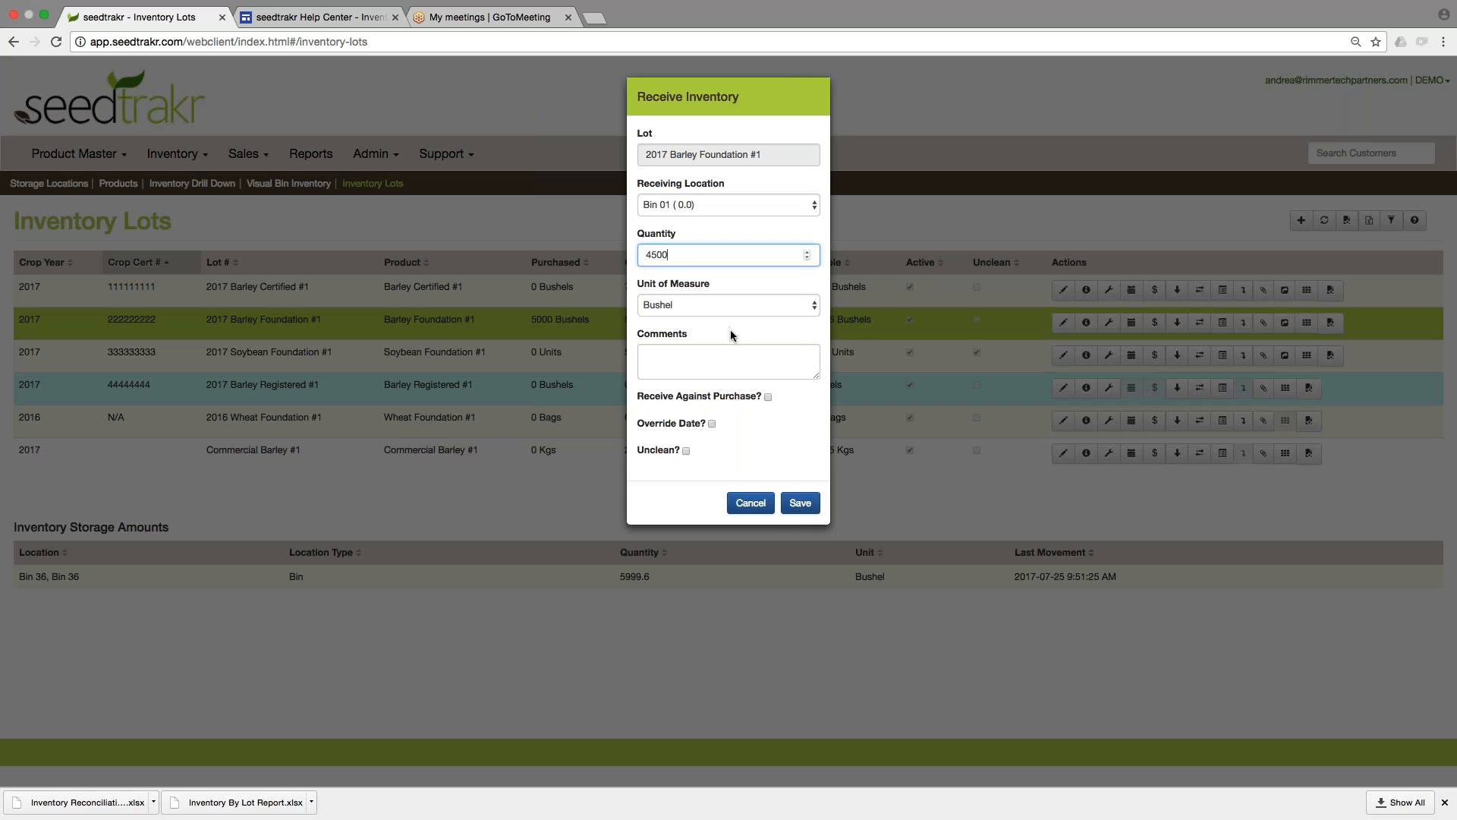
pyautogui.click(769, 396)
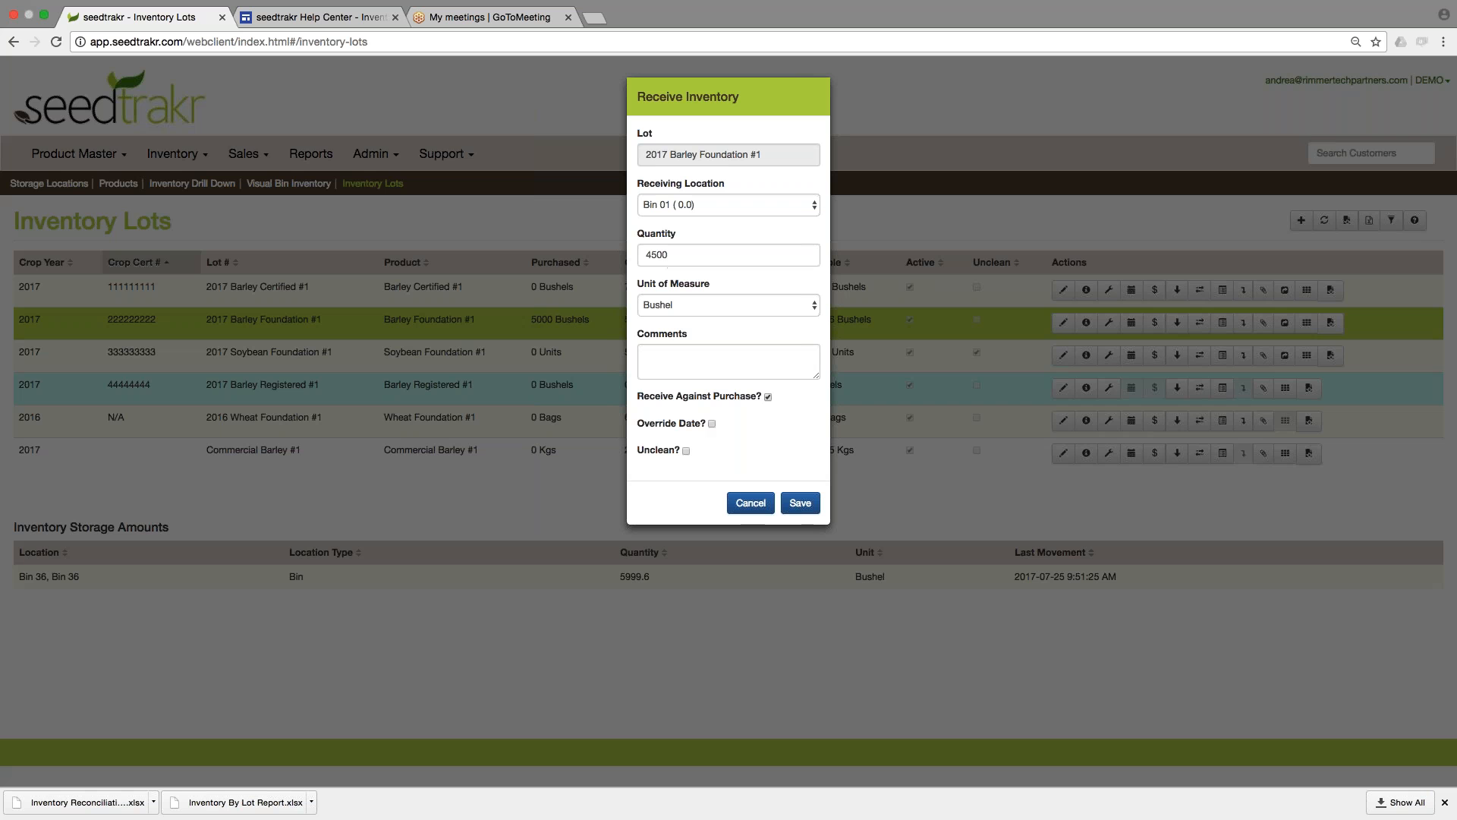
pyautogui.click(801, 504)
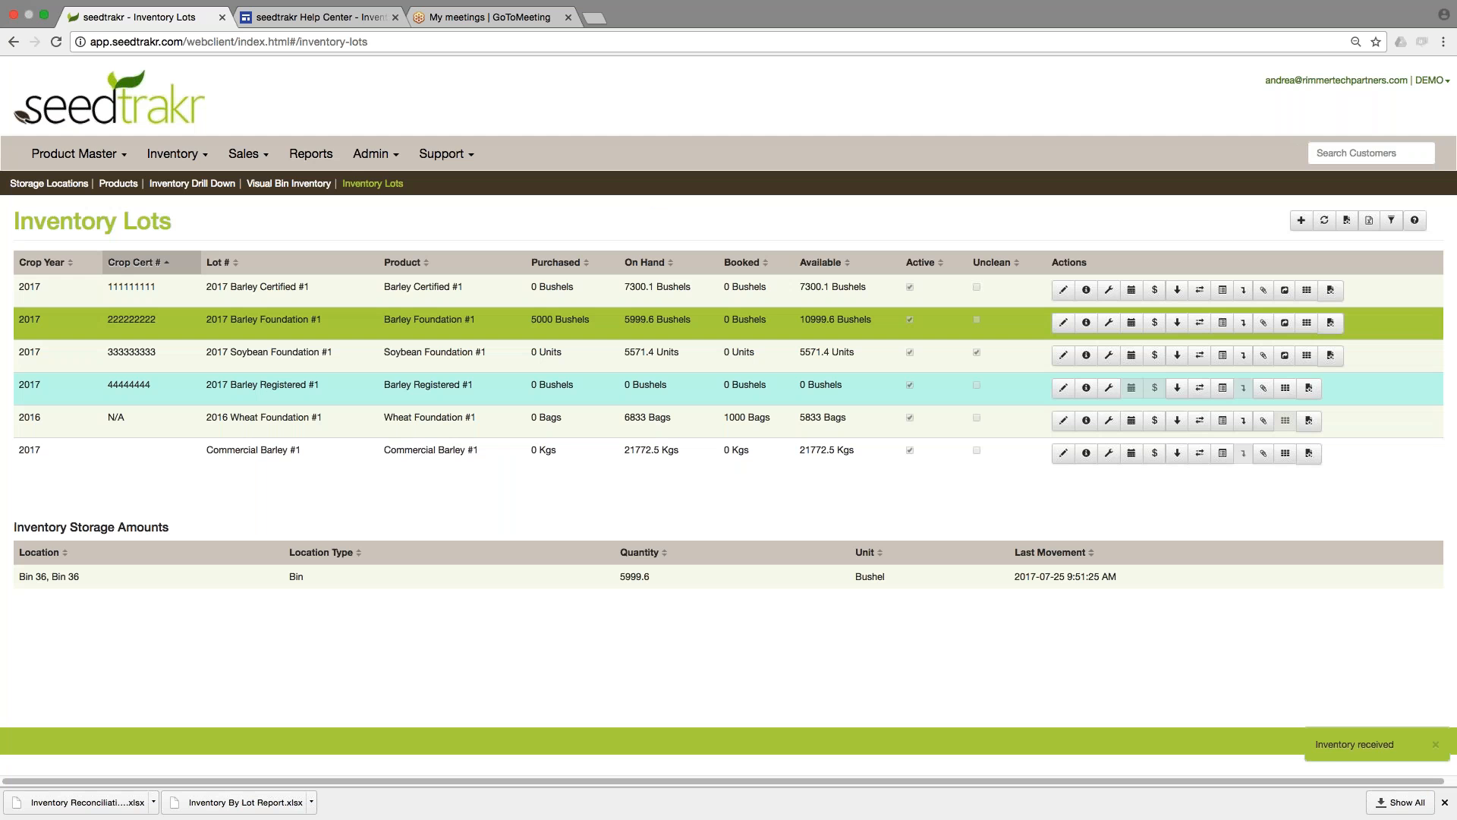
# Set the remaining purchased quantity of lot 2017 Barley Foundation #1 to 0 bushels and save.
pyautogui.click(683, 326)
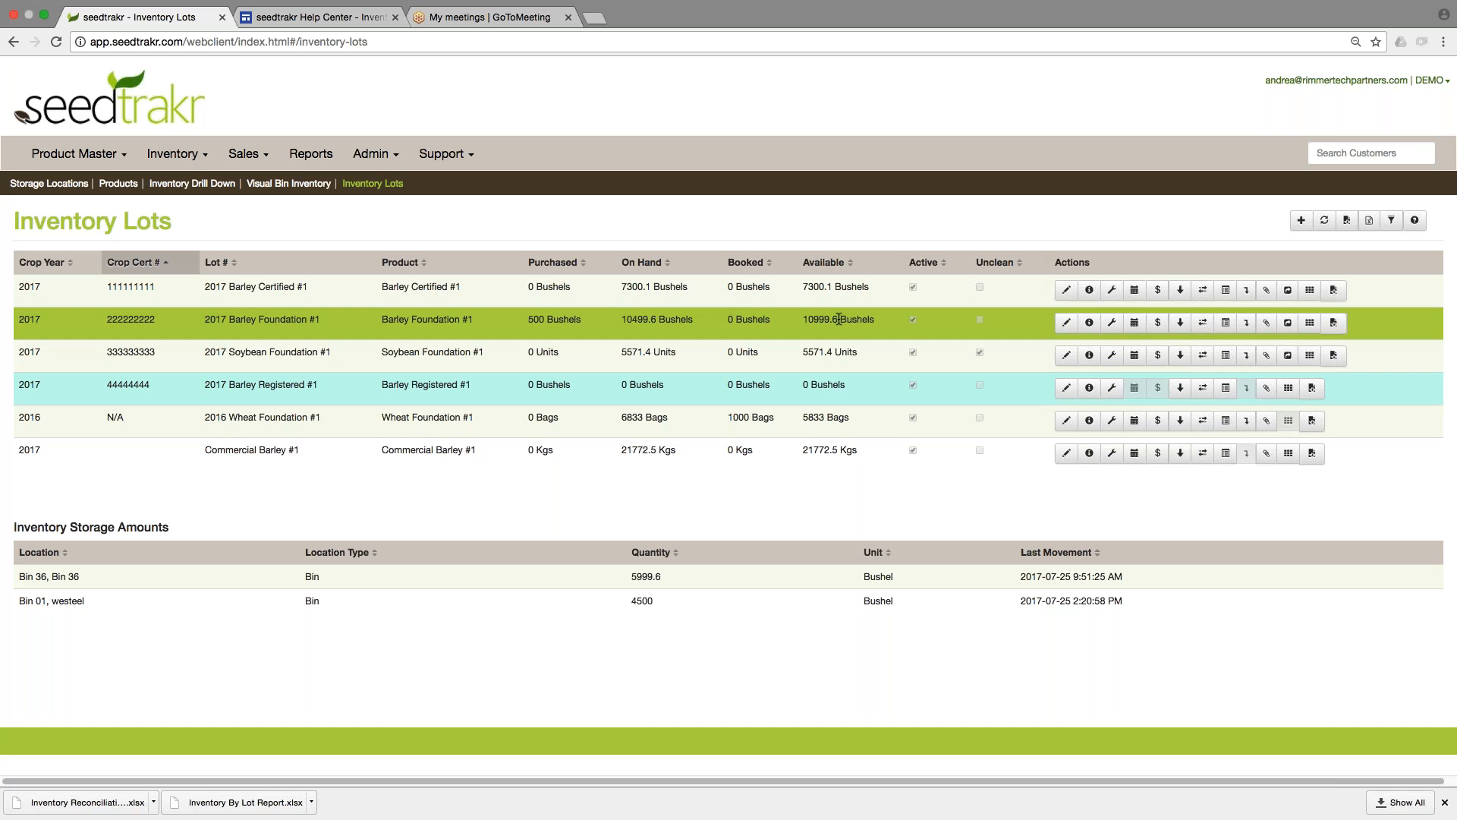
pyautogui.moveTo(528, 319); pyautogui.dragTo(579, 319)
pyautogui.click(576, 325)
pyautogui.click(1159, 325)
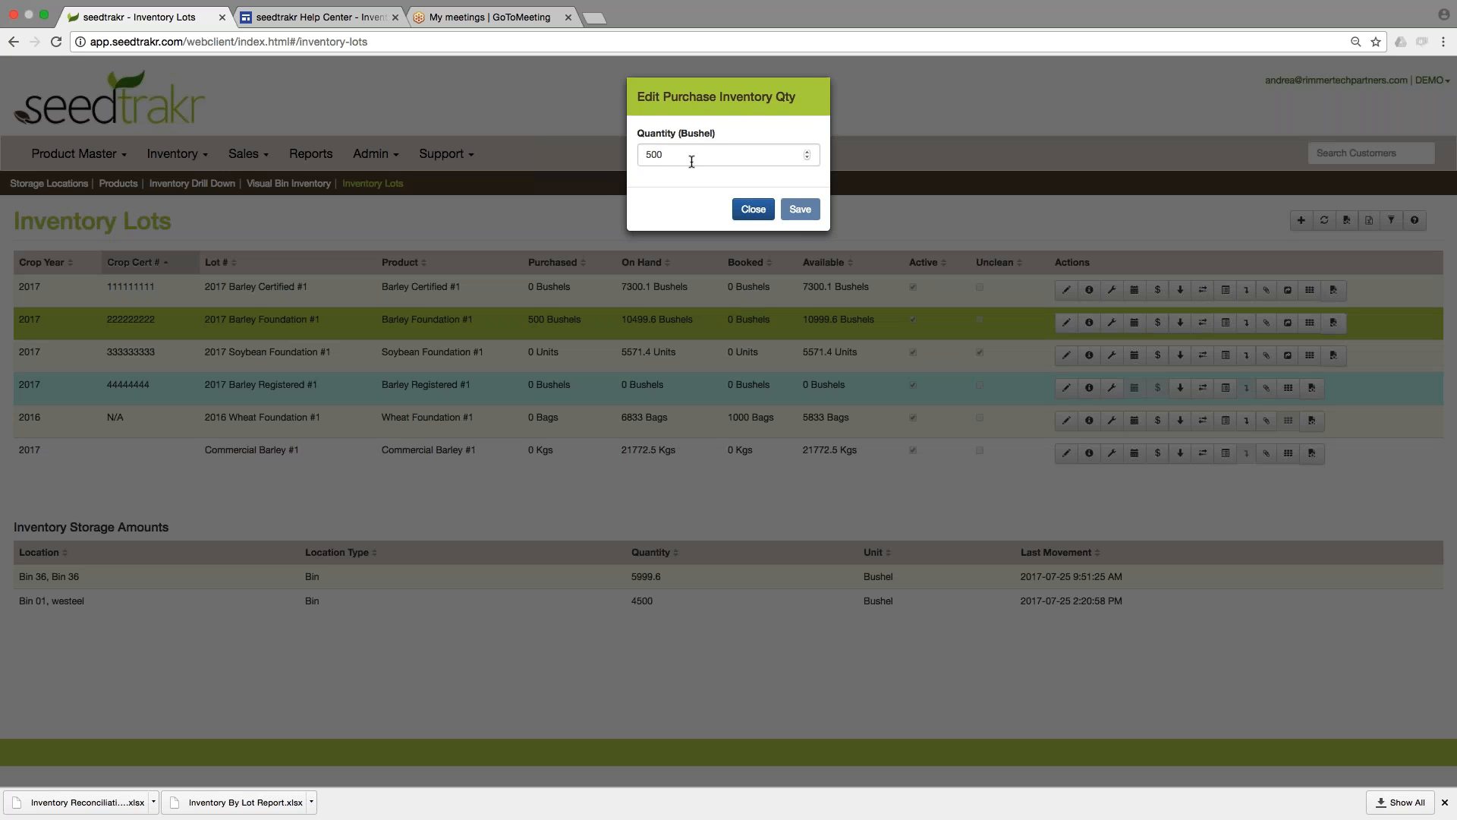
pyautogui.moveTo(694, 156); pyautogui.dragTo(609, 148)
pyautogui.write('0')
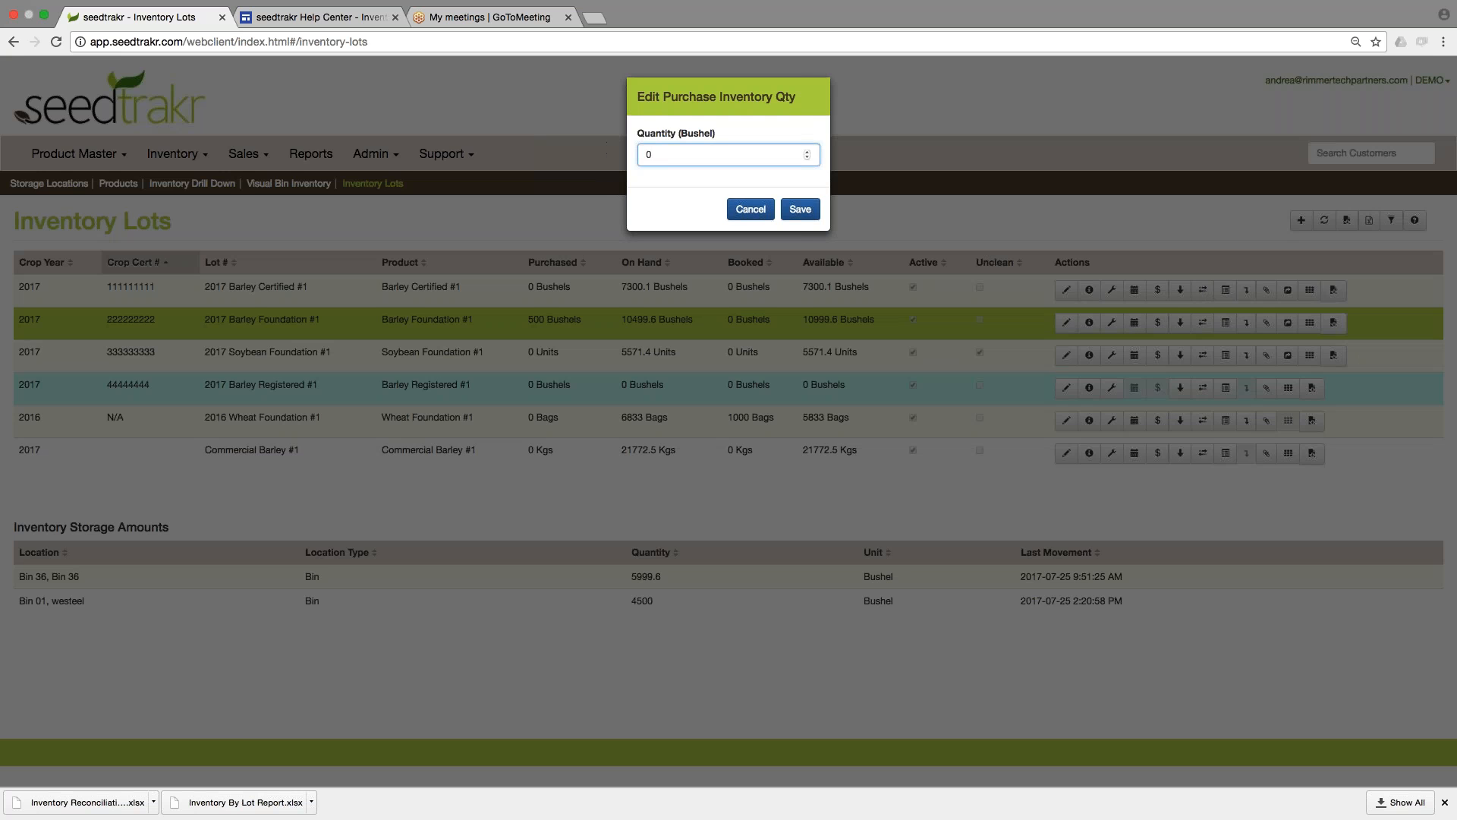
pyautogui.click(800, 209)
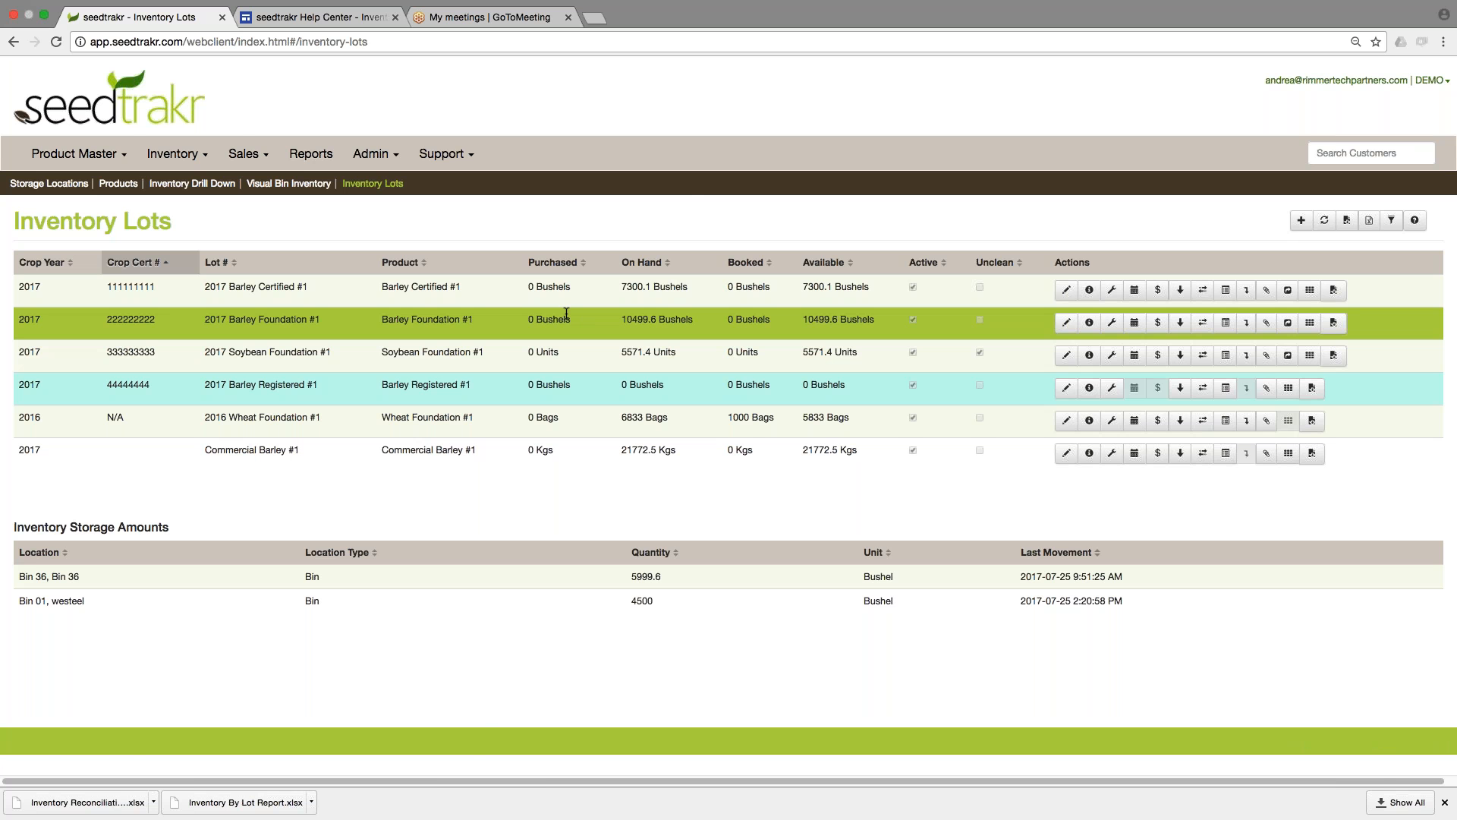
# Examine the quantities on the Products page, and return to Inventory Lots to view the storage amounts of 2017 Barley Foundation #1.
pyautogui.click(84, 153)
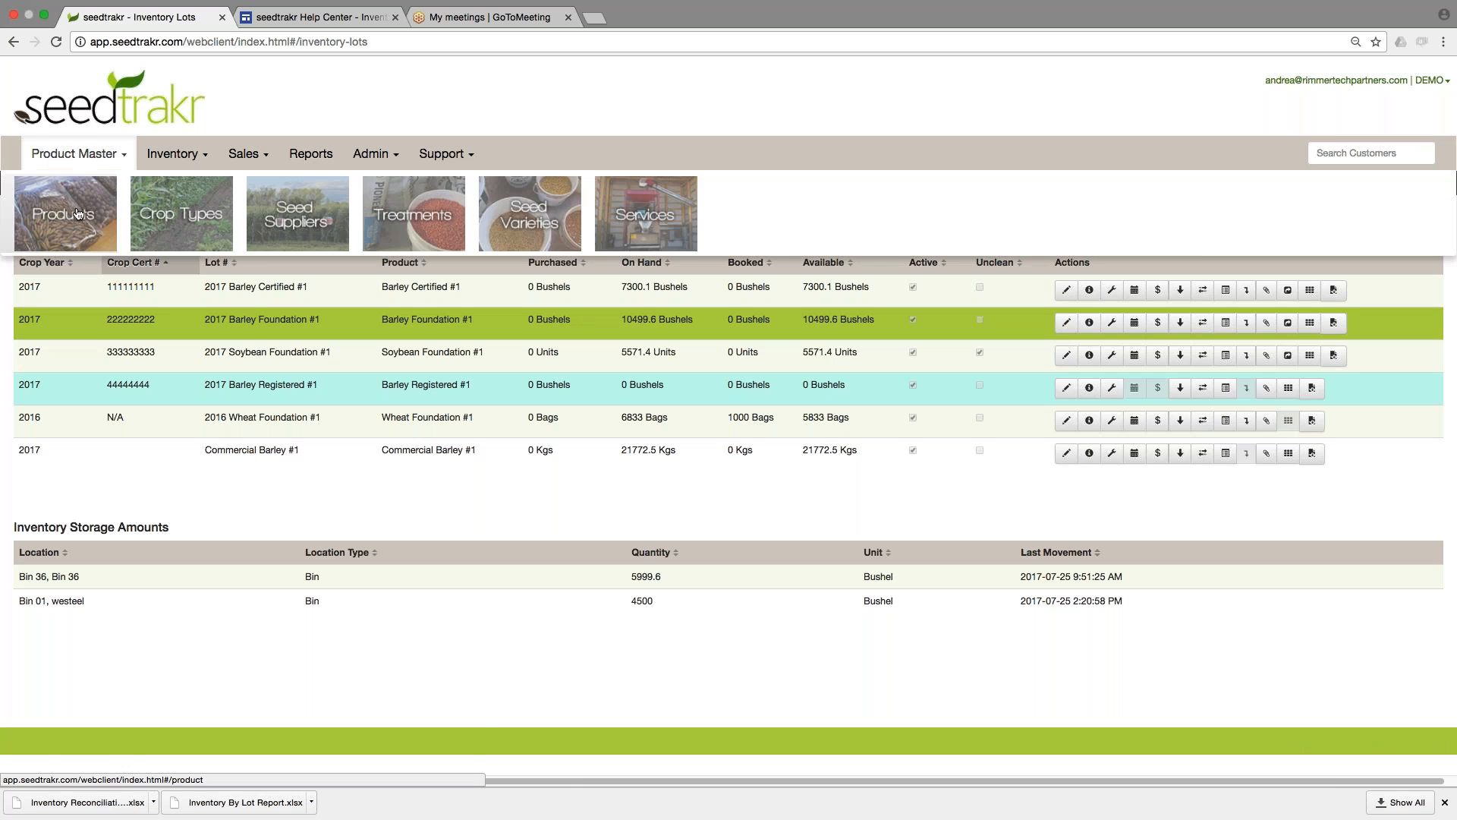
pyautogui.click(79, 213)
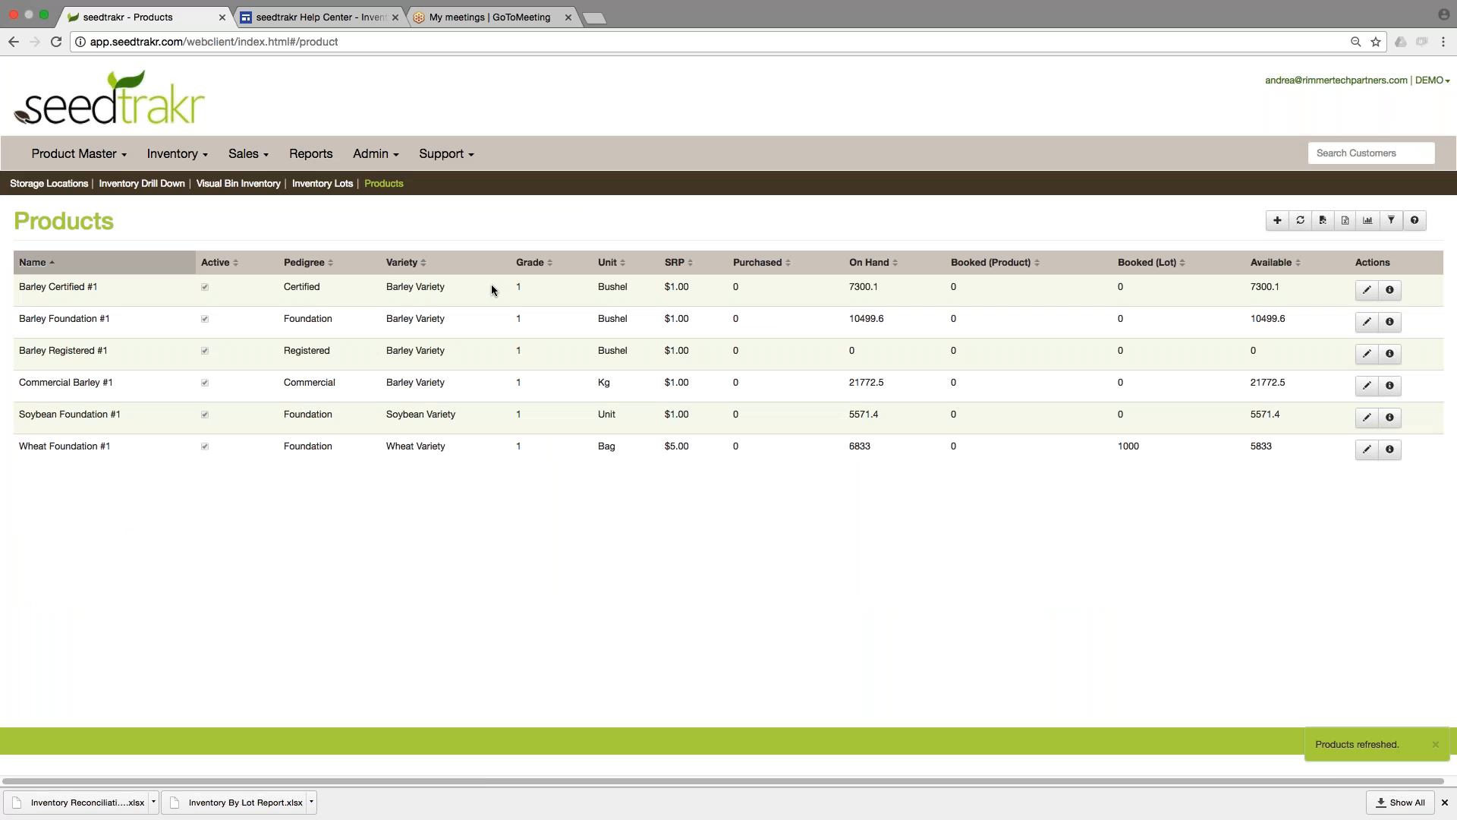
pyautogui.click(758, 297)
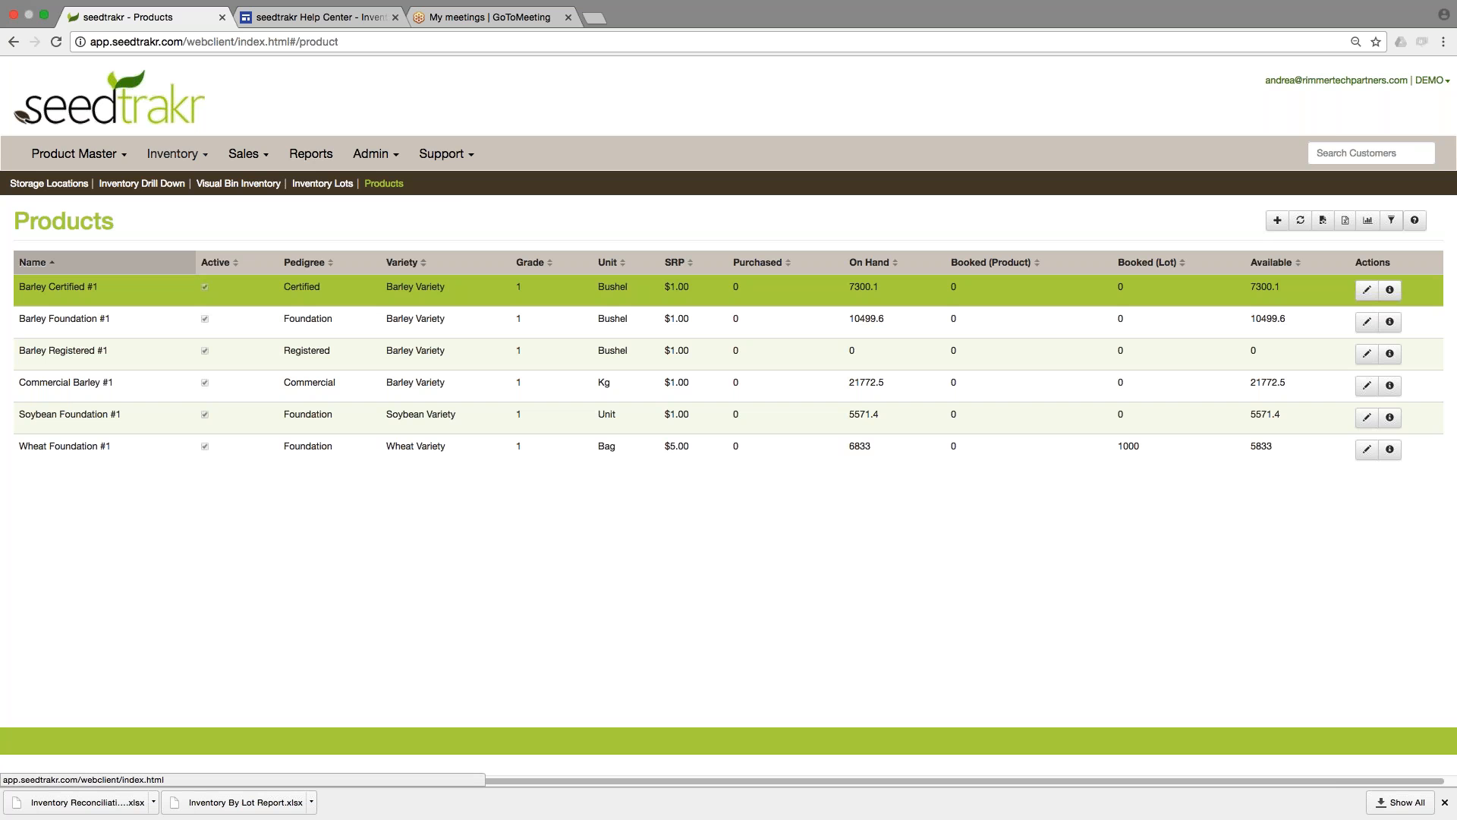
pyautogui.click(191, 155)
pyautogui.click(53, 228)
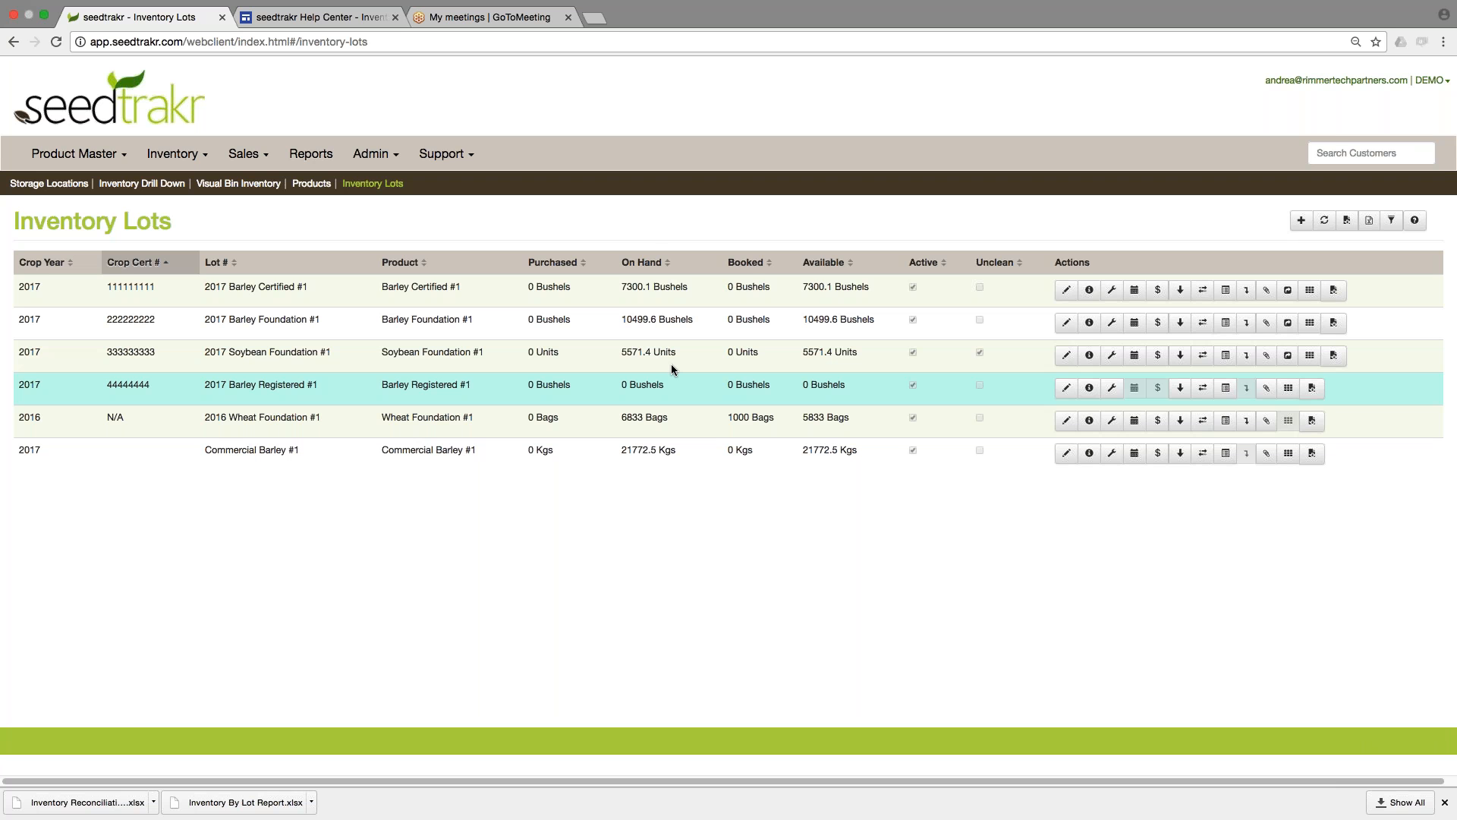
pyautogui.click(668, 322)
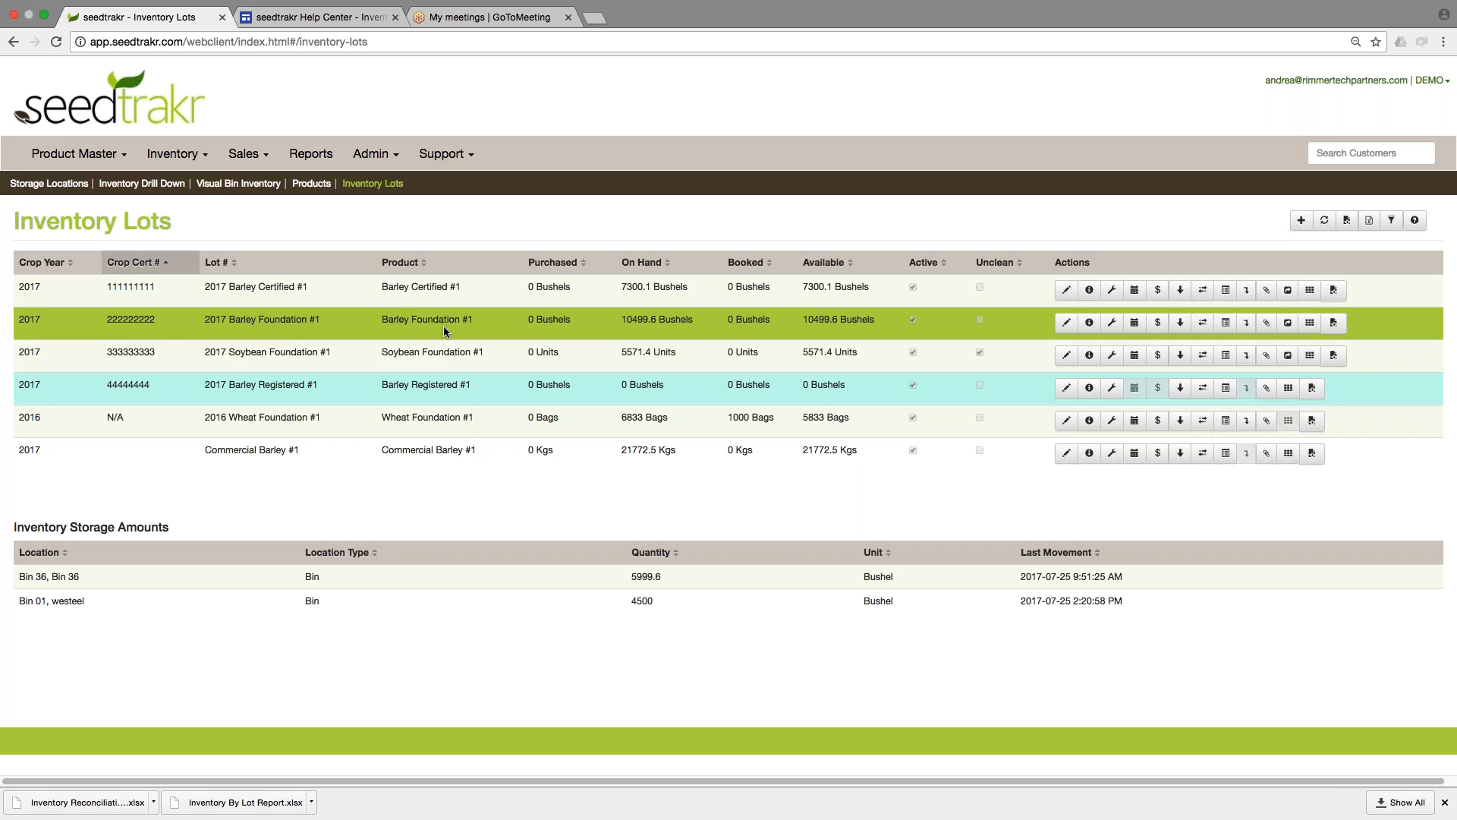
# Reopen the Products list and select Barley Certified #1 to review its row.
pyautogui.click(57, 148)
pyautogui.click(68, 232)
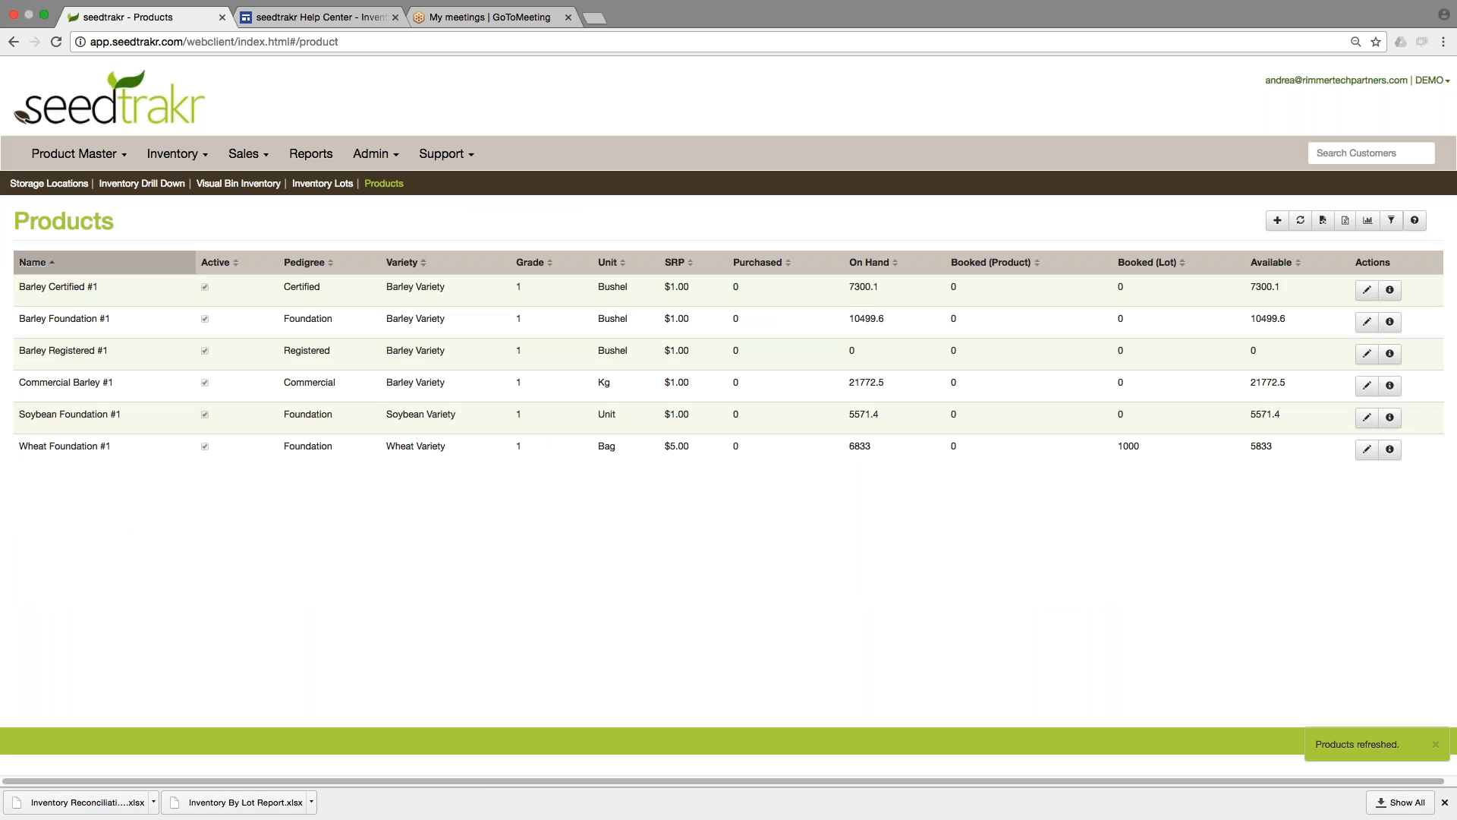
pyautogui.click(256, 289)
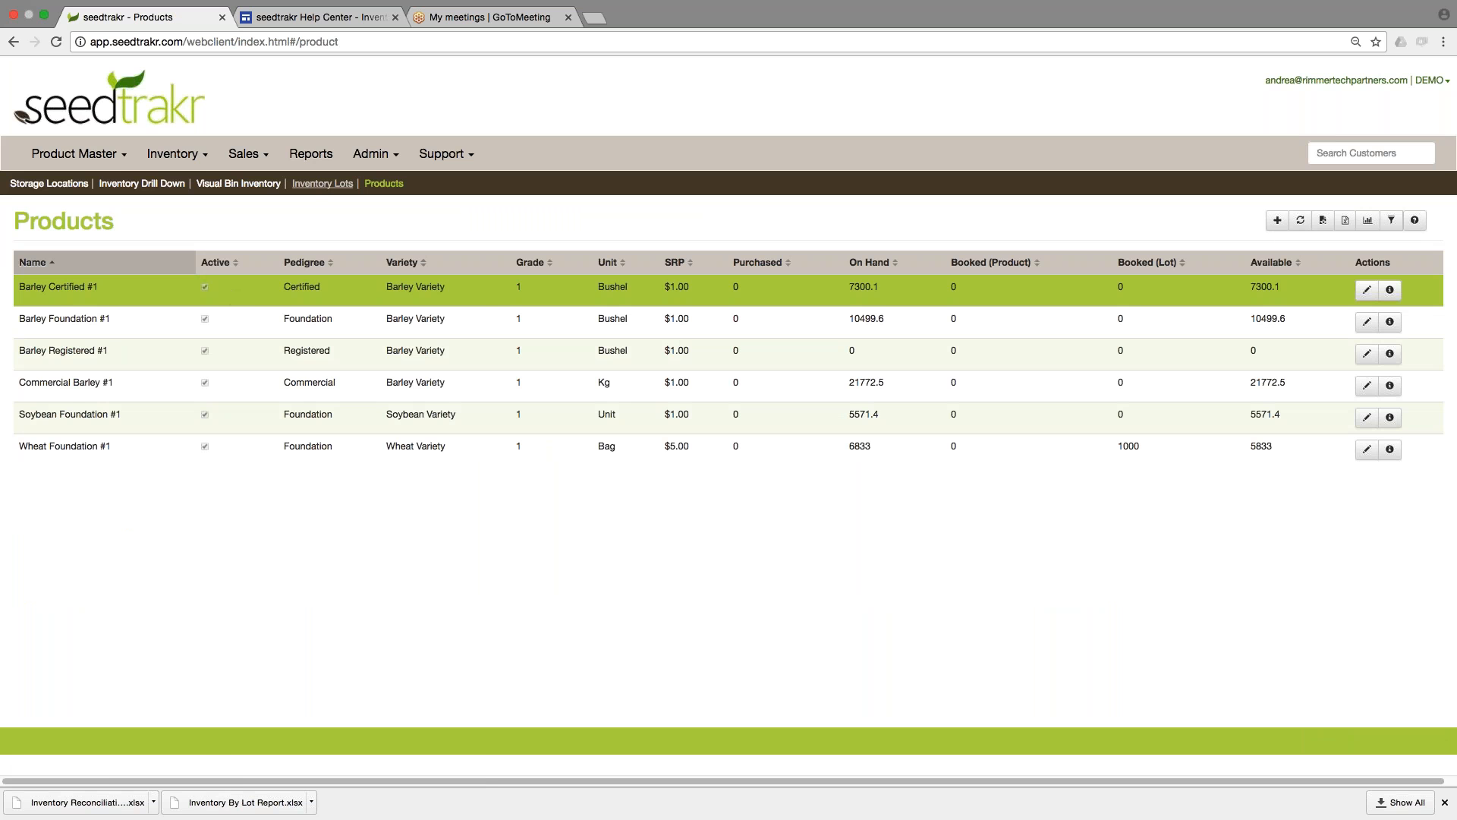
# Demote the inventory lot 2017 Barley Foundation #1 to the product Barley Registered #1 and save.
pyautogui.click(322, 184)
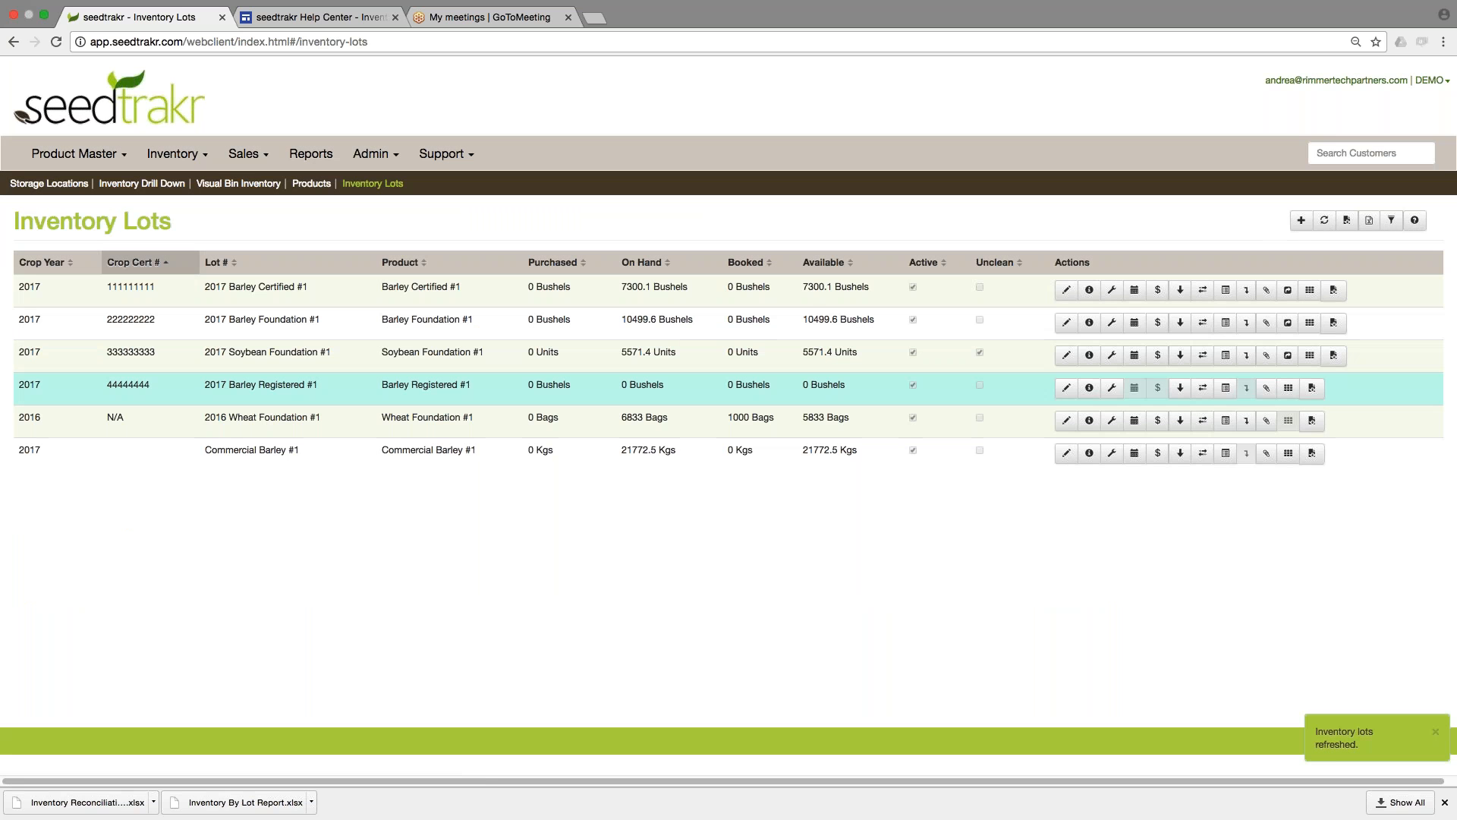
pyautogui.click(523, 328)
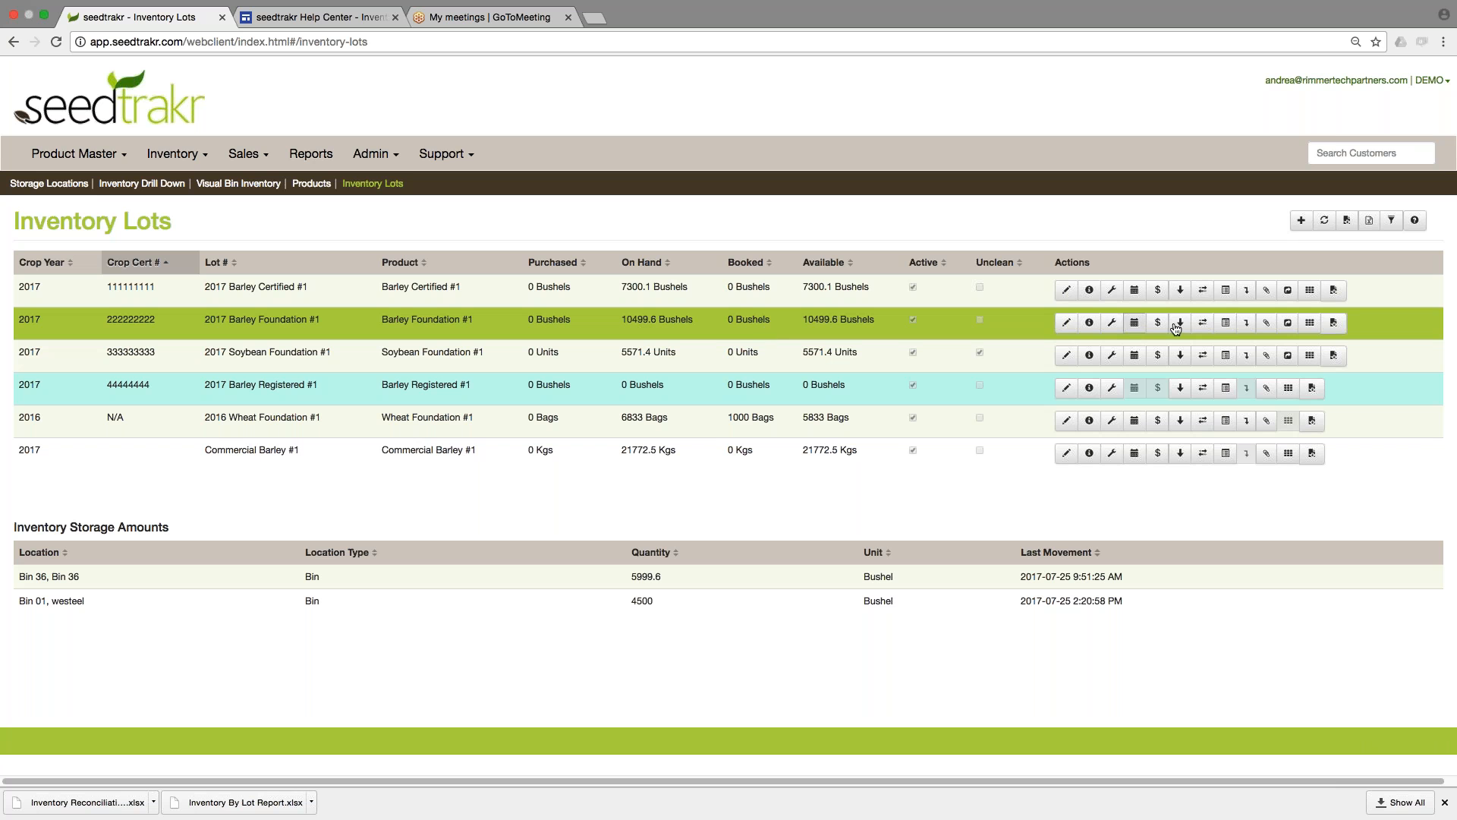
pyautogui.click(1247, 324)
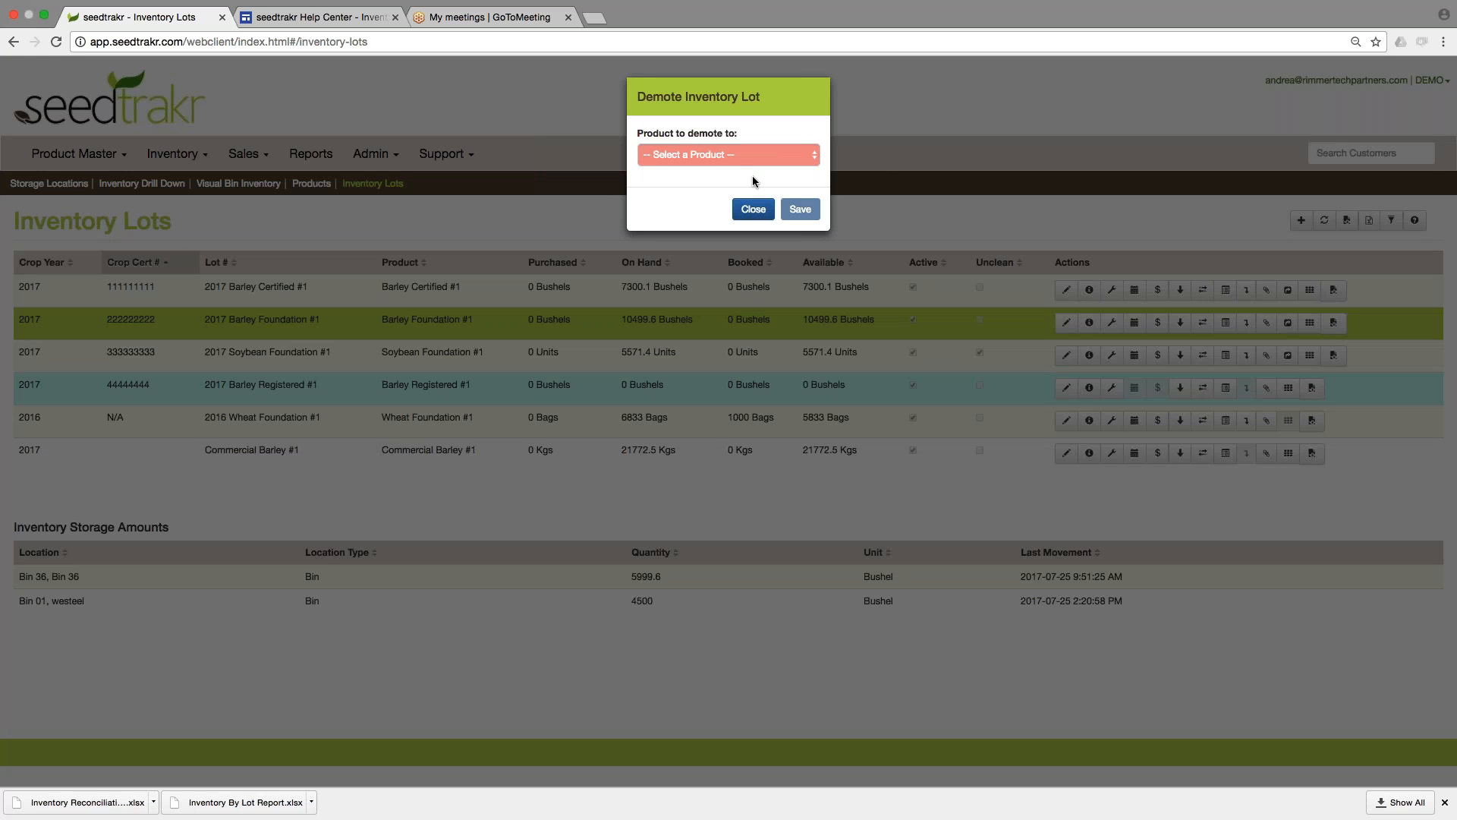
pyautogui.click(714, 155)
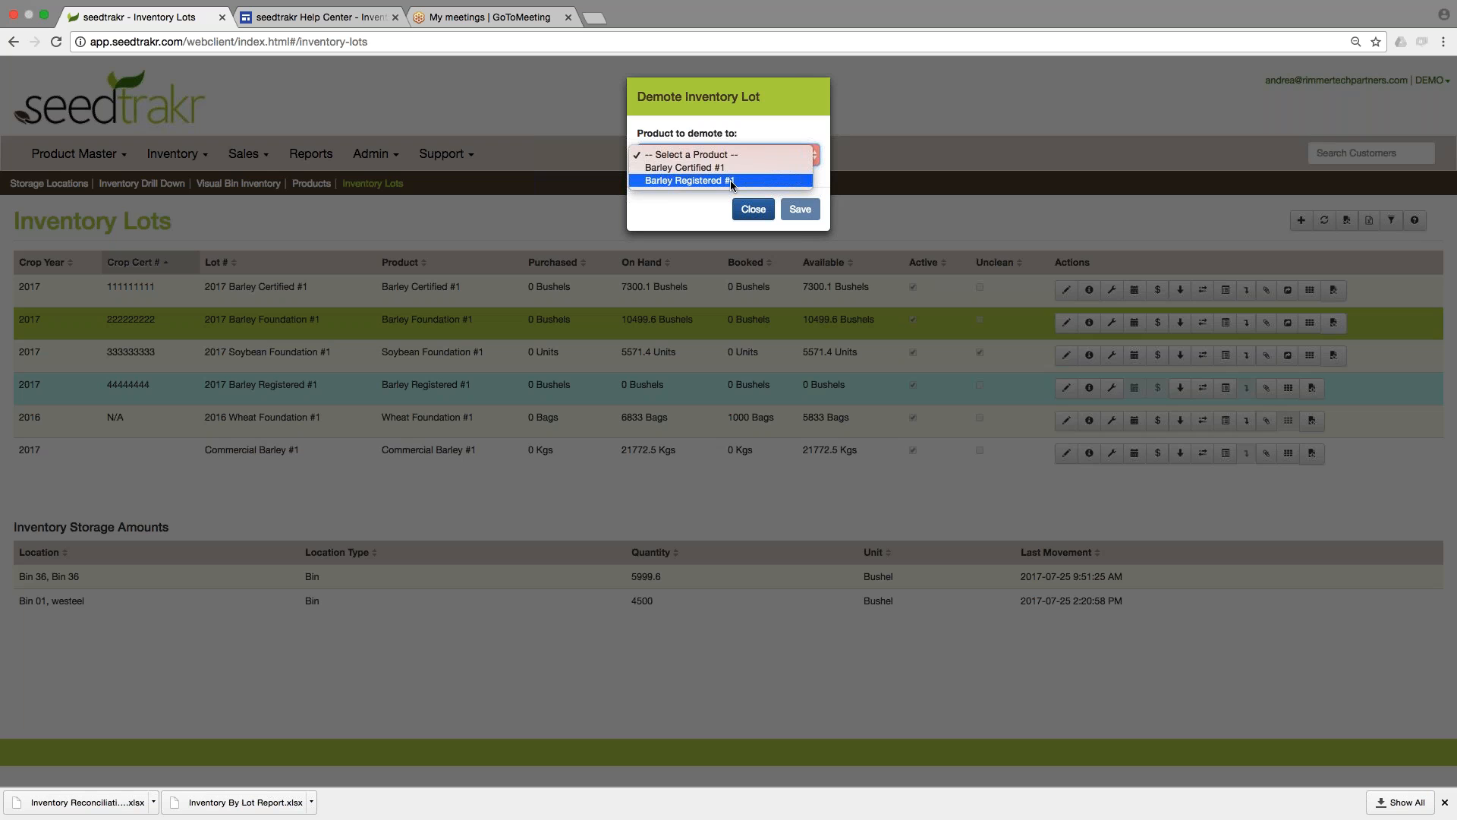
pyautogui.click(683, 181)
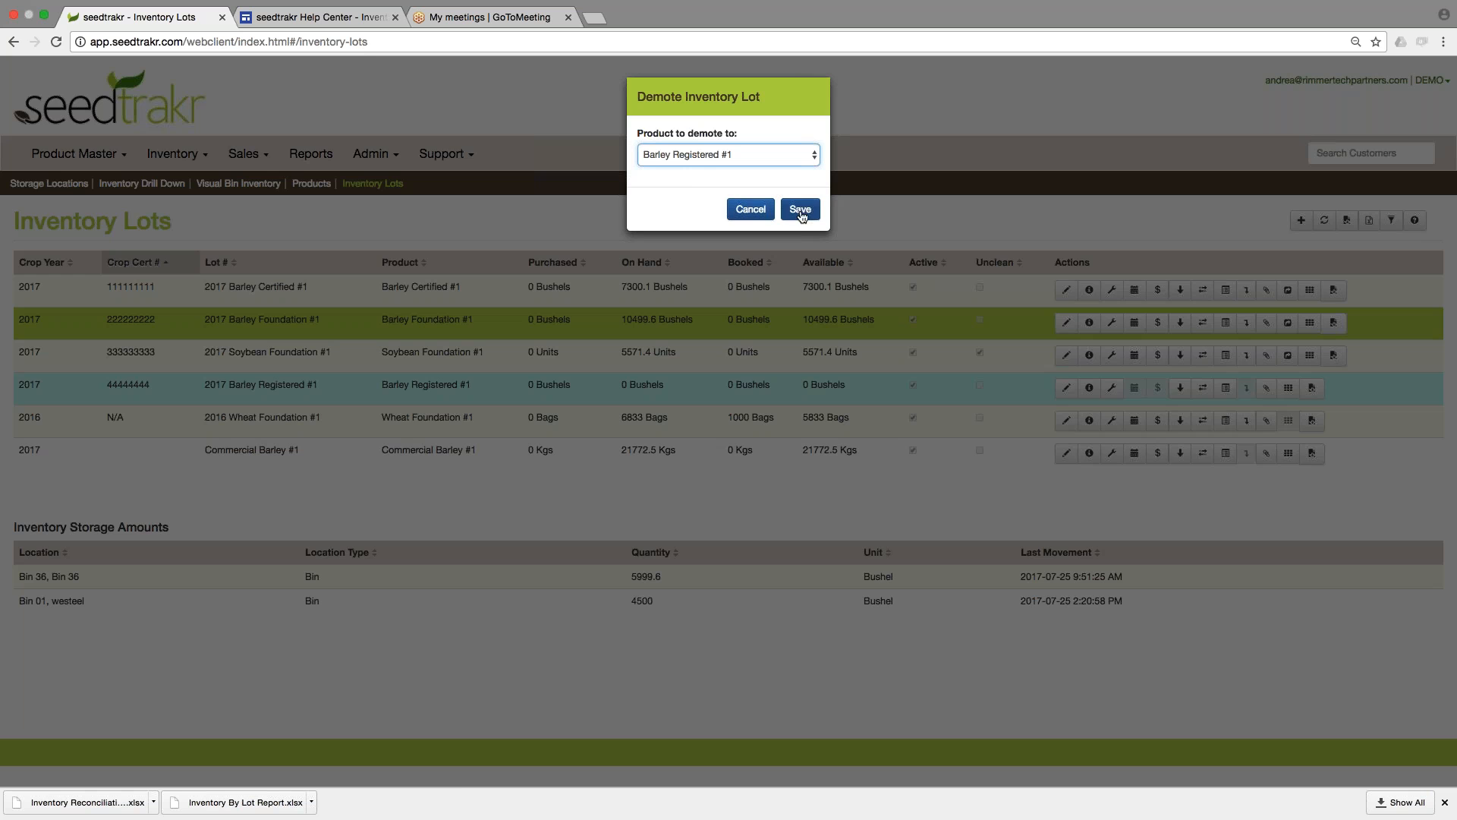
pyautogui.click(800, 211)
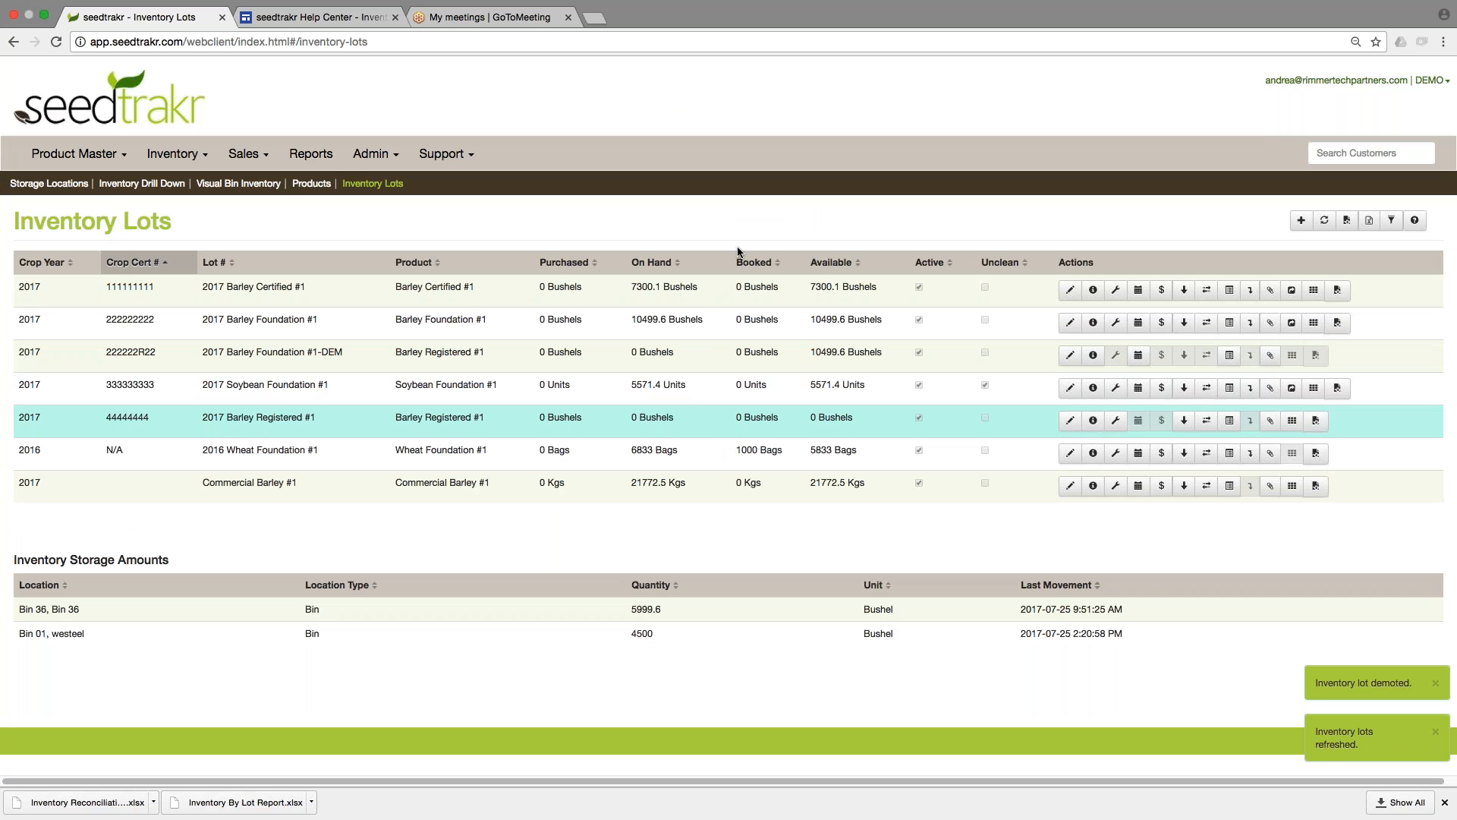
# Examine the crop certificate number, lot number and on-hand quantity of the demoted lot 2017 Barley Foundation #1-DEM against its source lot.
pyautogui.click(530, 316)
pyautogui.click(530, 352)
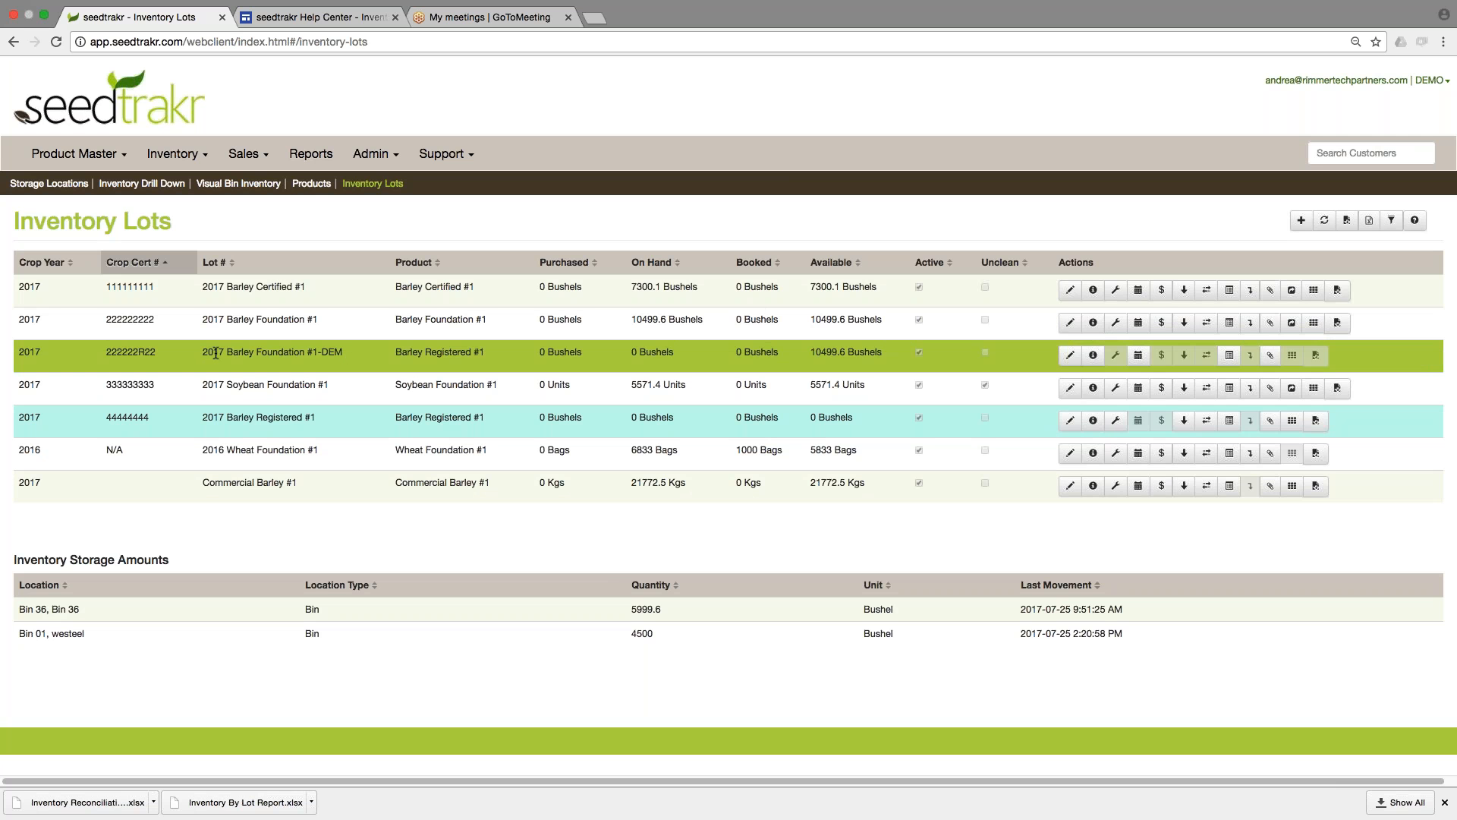
pyautogui.moveTo(319, 353); pyautogui.dragTo(357, 355)
pyautogui.click(144, 351)
pyautogui.moveTo(106, 351); pyautogui.dragTo(329, 350)
pyautogui.click(695, 335)
pyautogui.moveTo(632, 352); pyautogui.dragTo(673, 353)
pyautogui.click(673, 351)
# Create another booking for the customer Andrea Seed Inc, accepting the existing open booking.
pyautogui.click(244, 154)
pyautogui.click(65, 214)
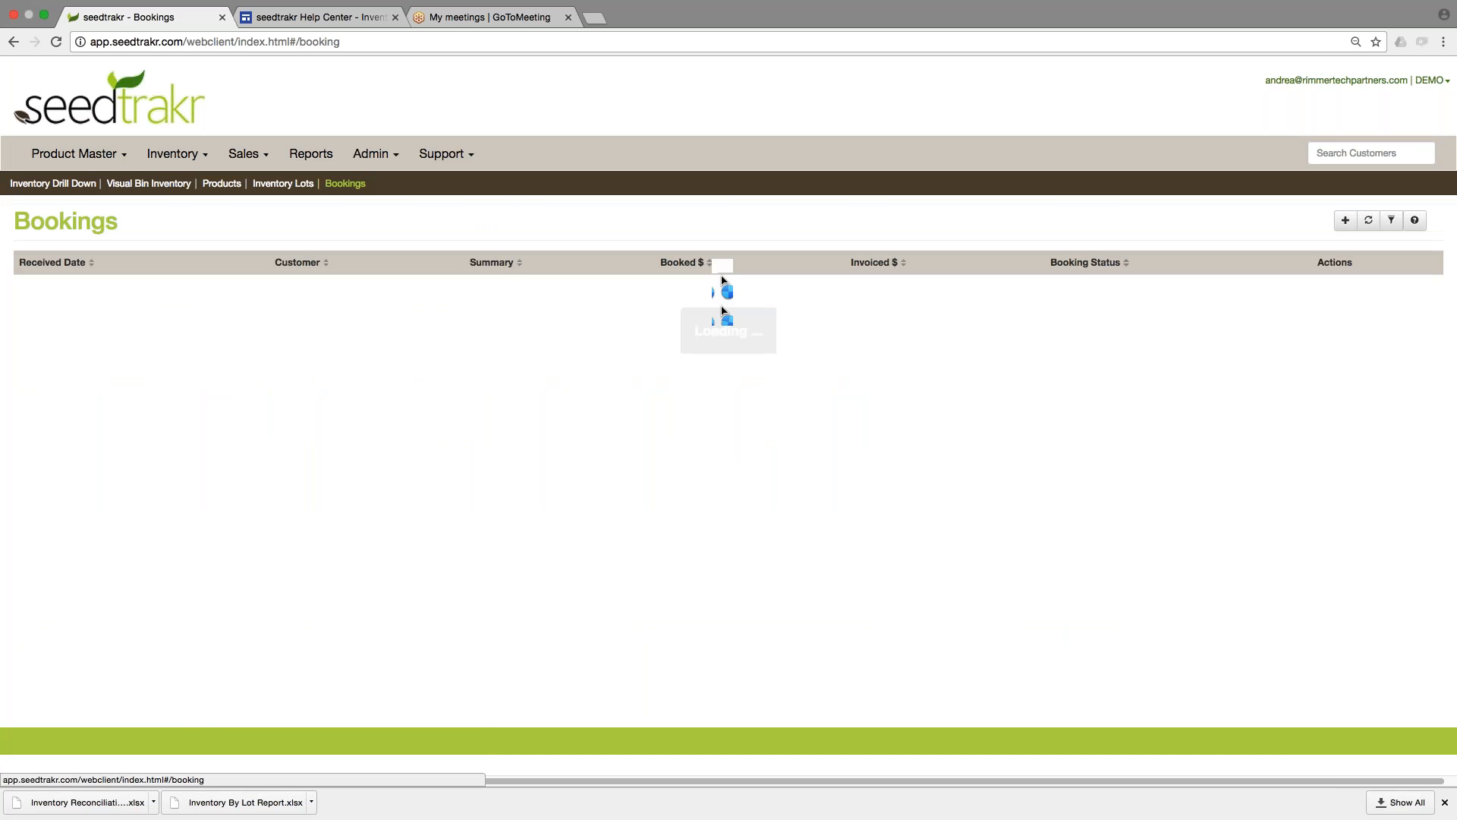
pyautogui.click(1345, 220)
pyautogui.click(728, 205)
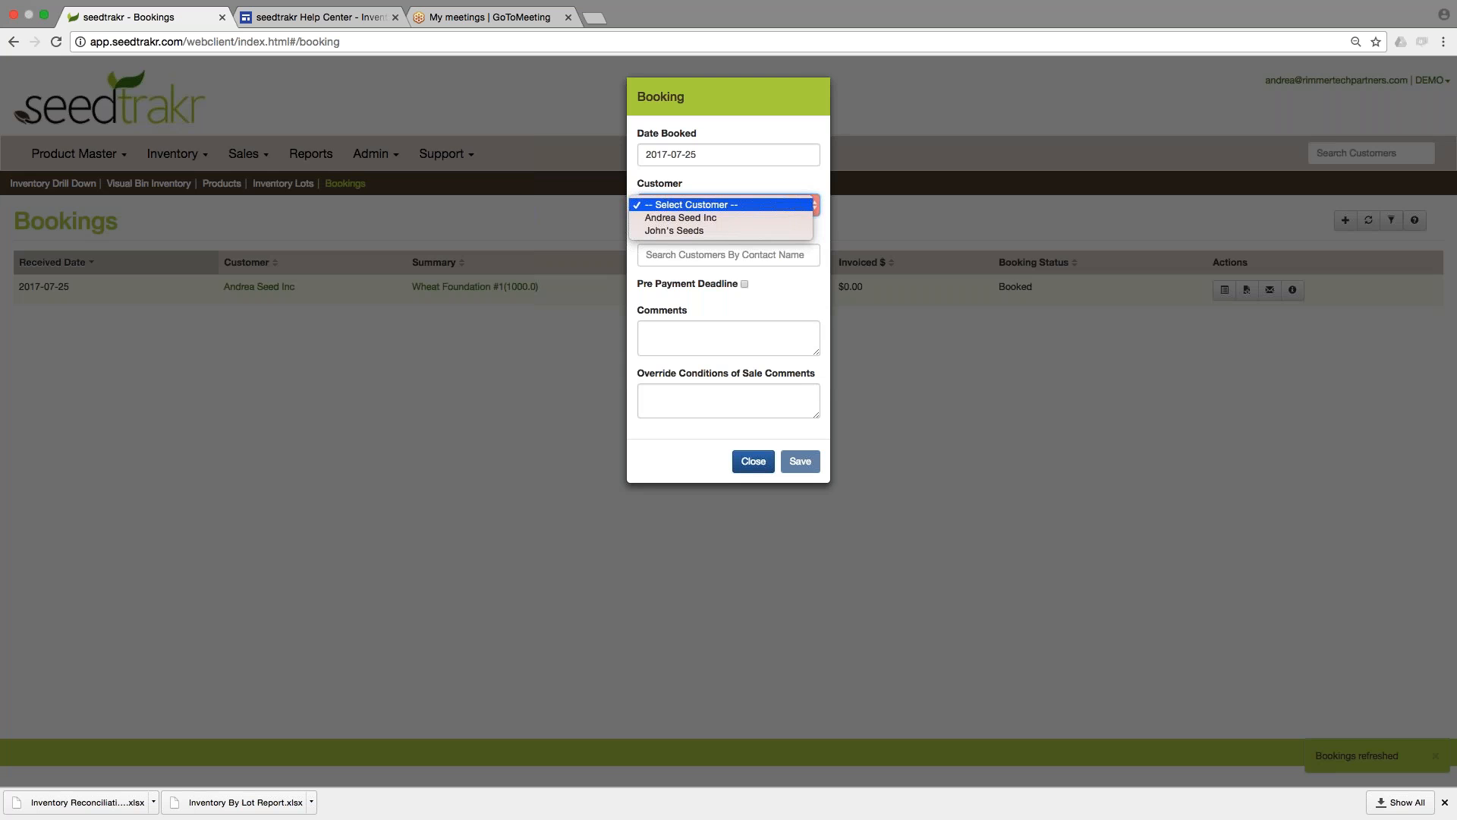
pyautogui.click(683, 216)
pyautogui.click(802, 461)
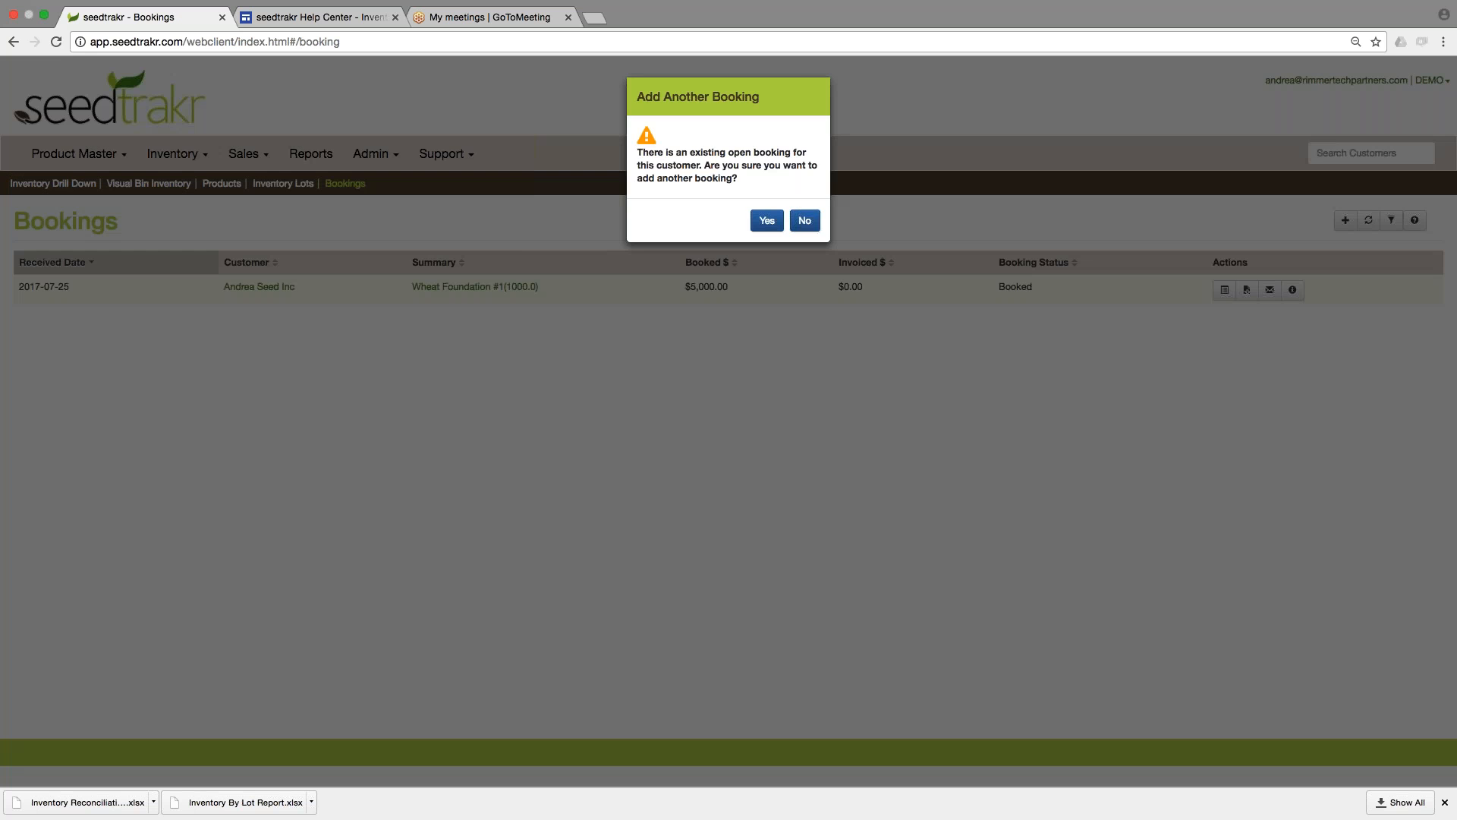
pyautogui.click(766, 220)
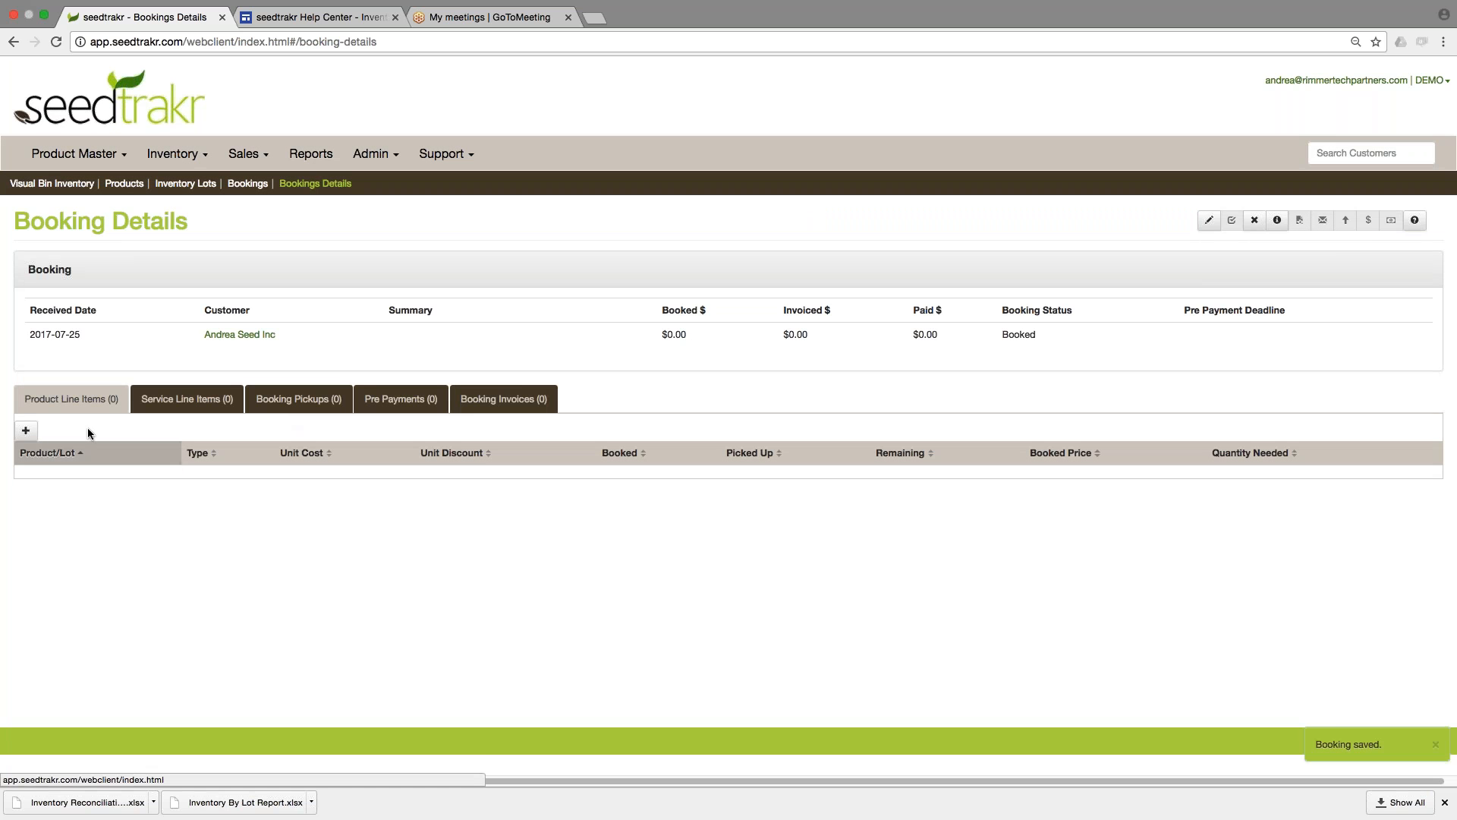
# Add a SpecificLot product line item to the booking for 1000 bushels of 2017 Barley Foundation #1-DEM and save.
pyautogui.click(25, 433)
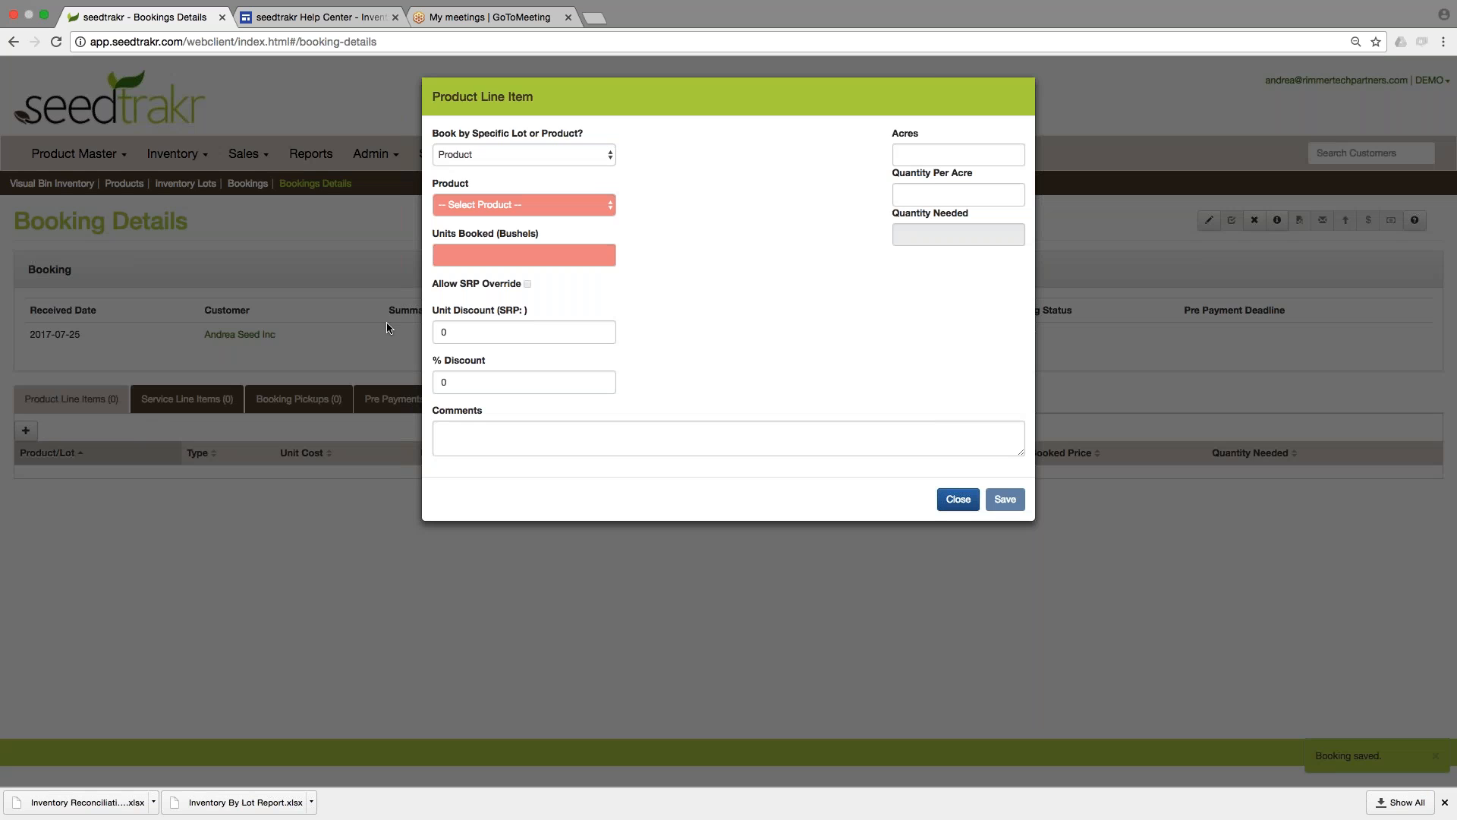
pyautogui.click(511, 154)
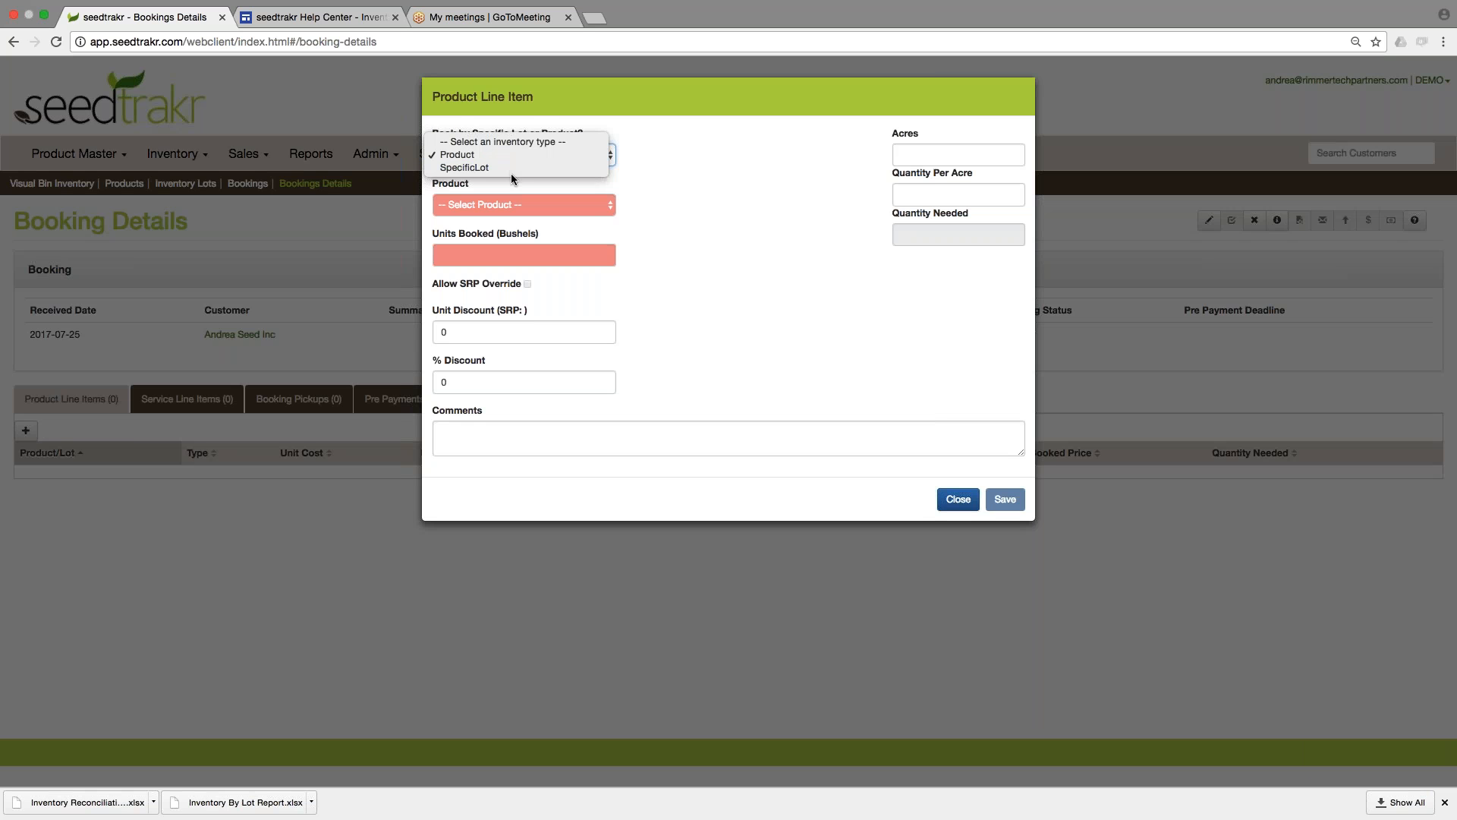
pyautogui.click(512, 168)
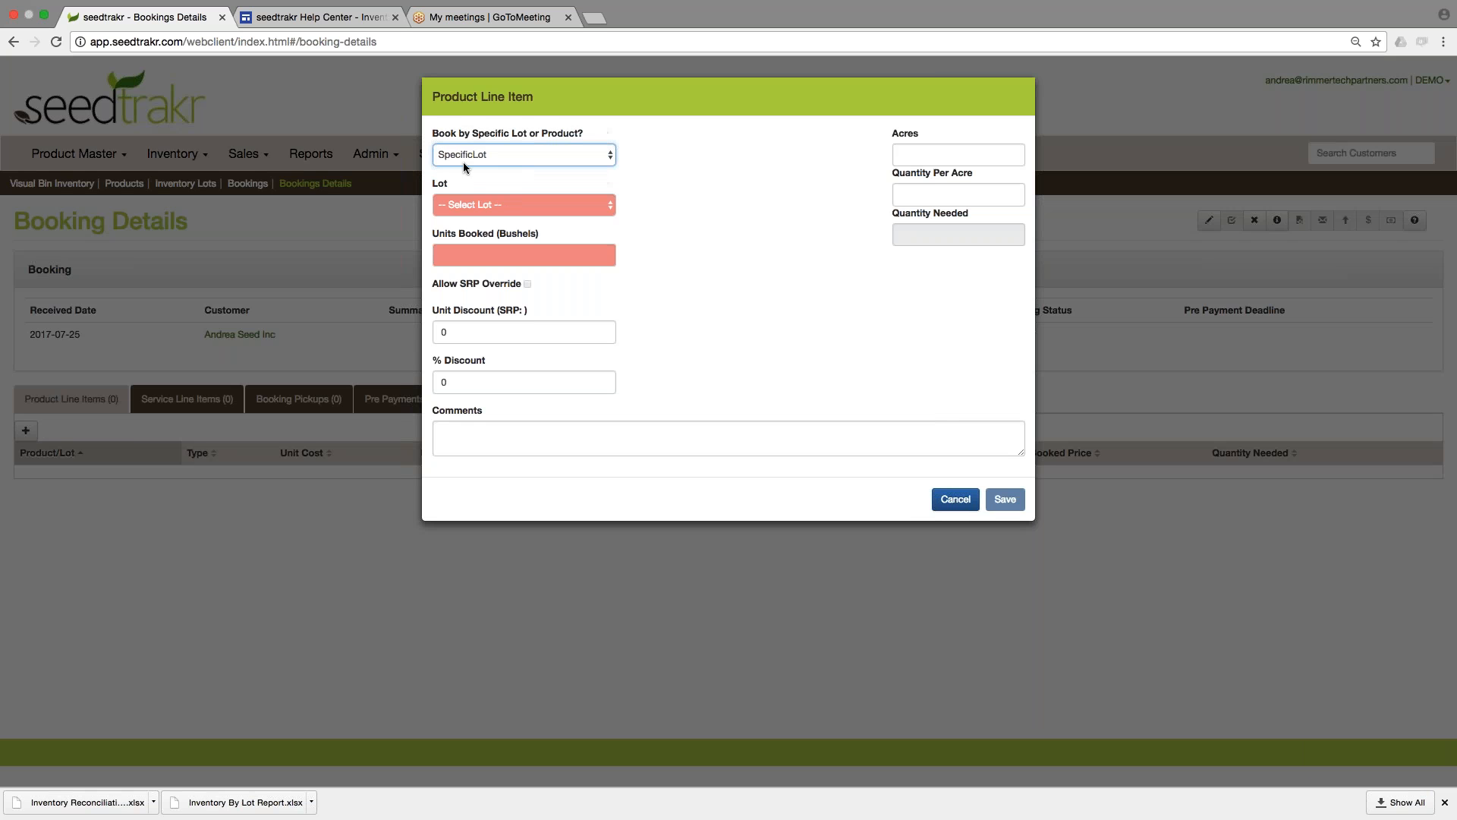
pyautogui.click(507, 203)
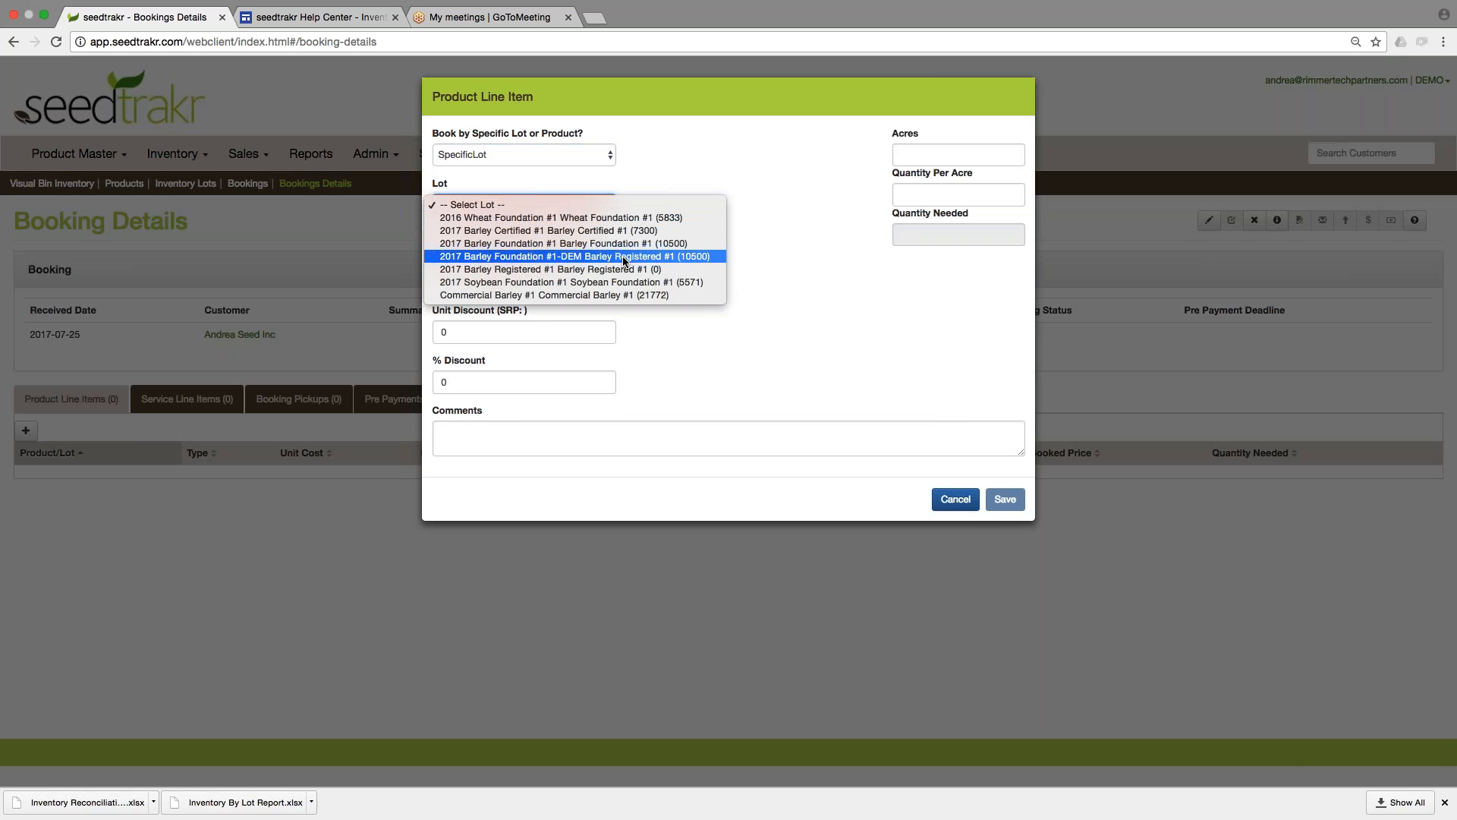
pyautogui.click(597, 256)
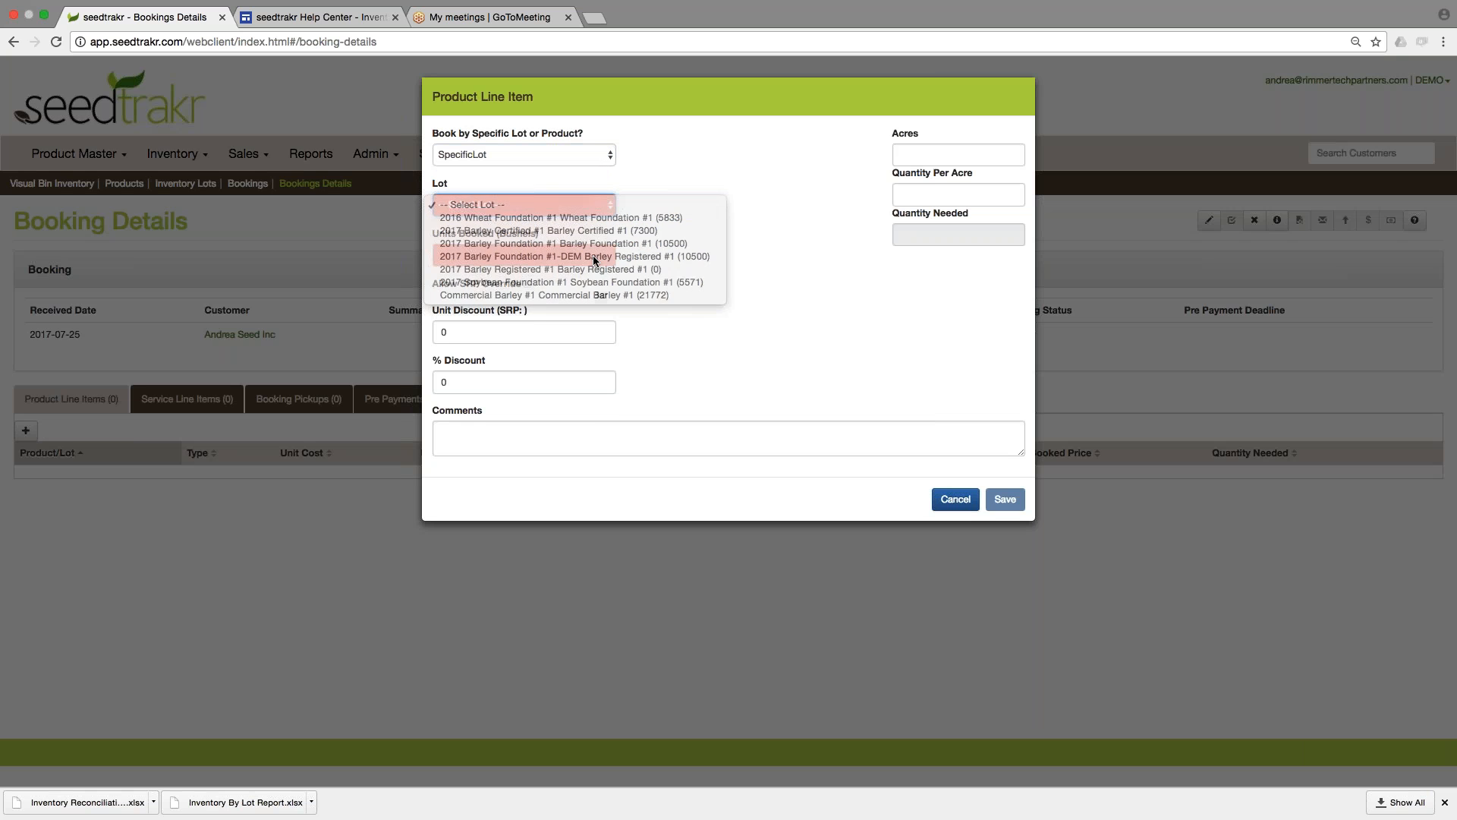
pyautogui.write('1000')
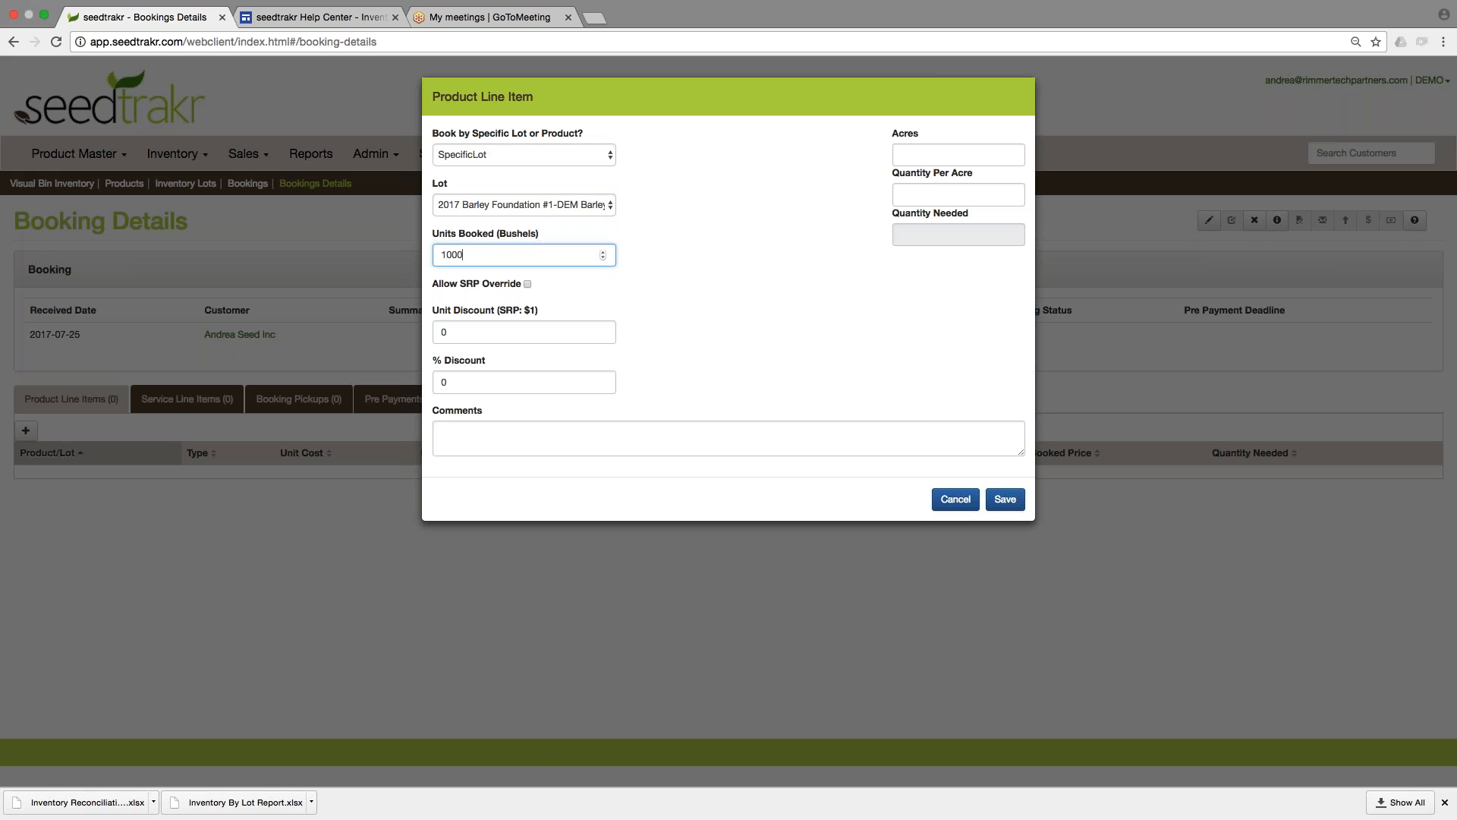
pyautogui.click(1005, 498)
pyautogui.click(278, 484)
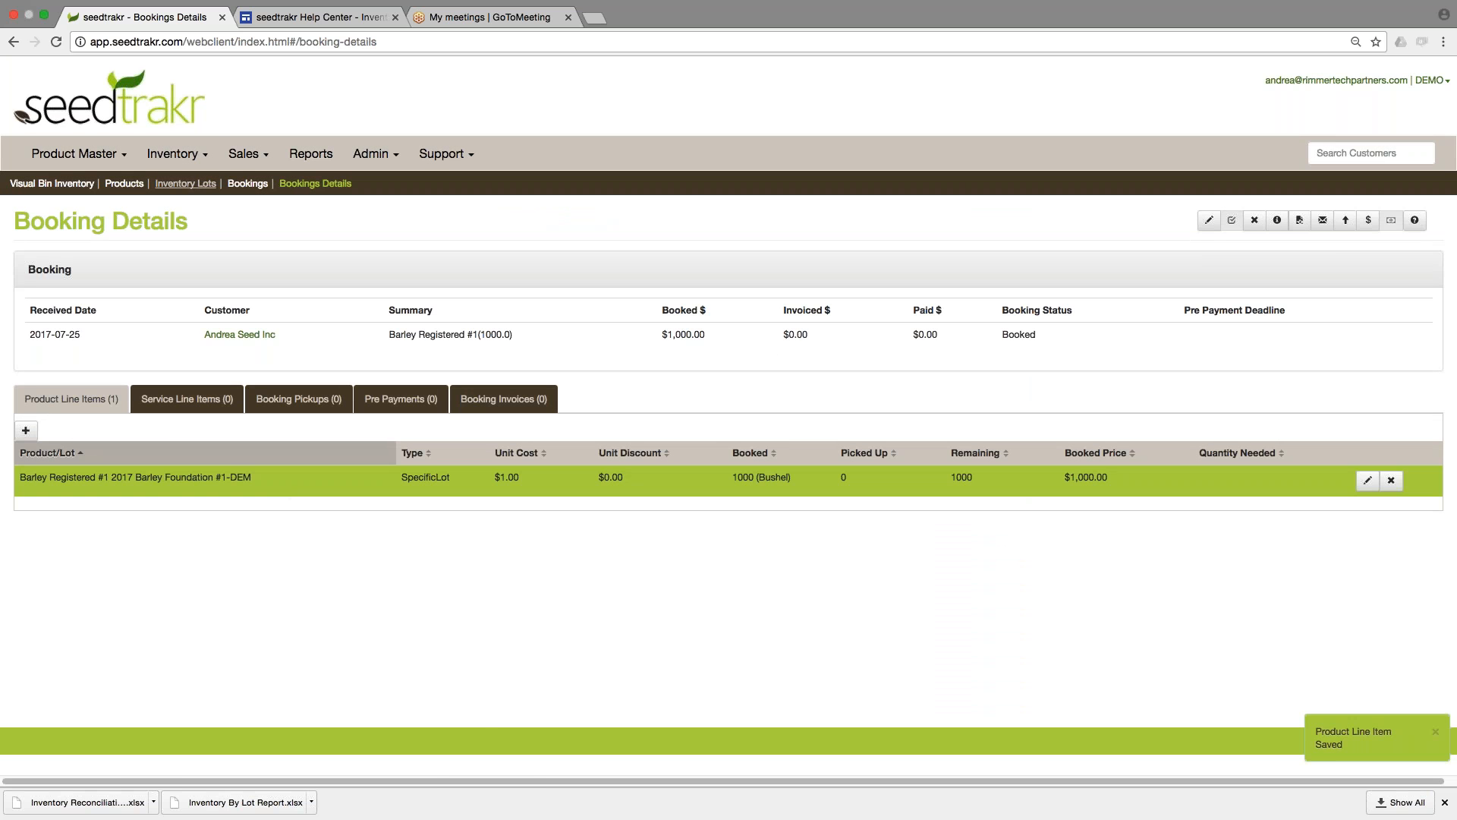
# Open Inventory Lots and compare the on-hand, booked and available quantities of 2017 Barley Foundation #1 and its DEM lot.
pyautogui.click(173, 154)
pyautogui.click(67, 225)
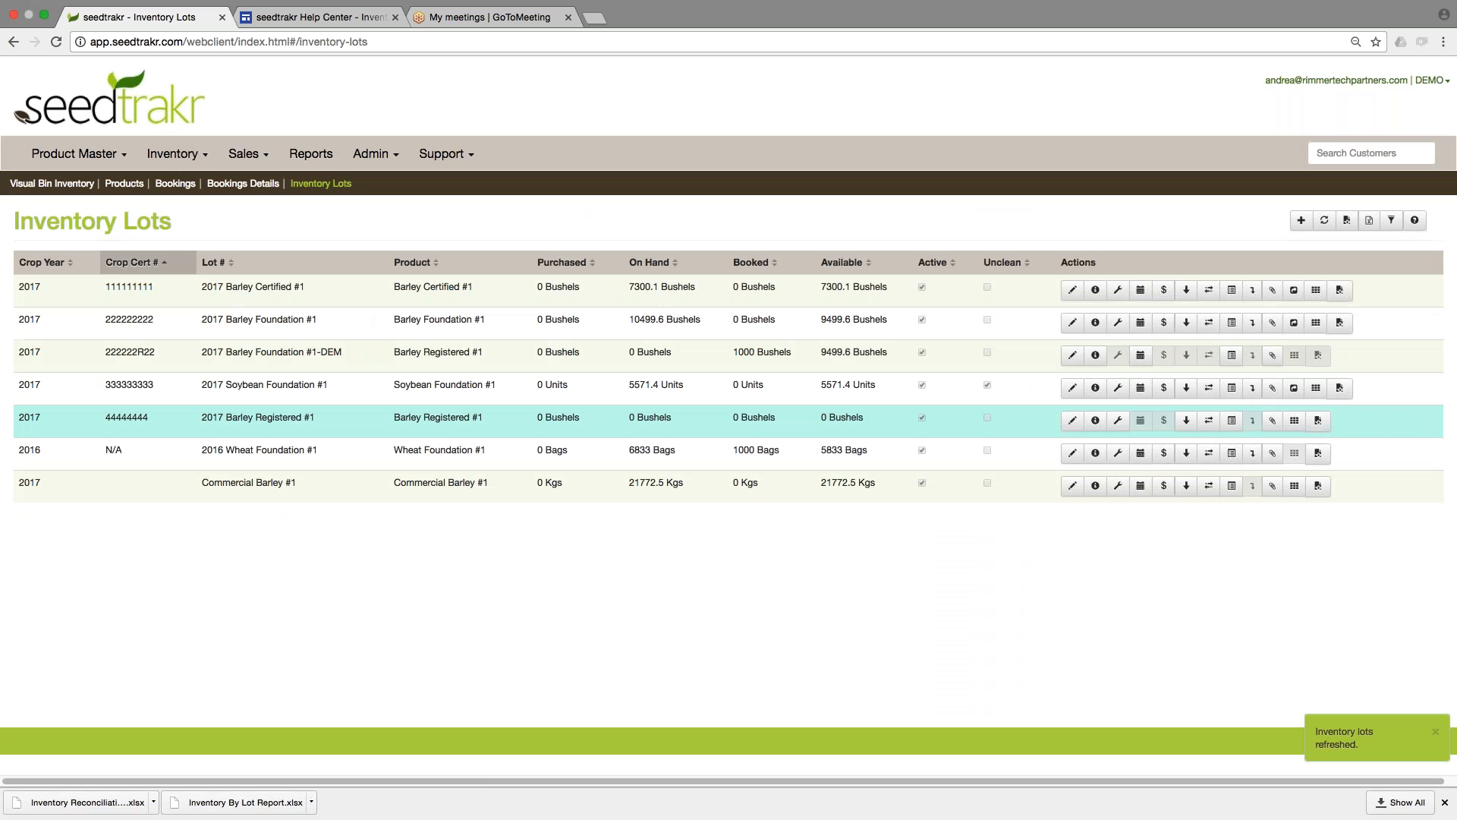
pyautogui.click(589, 323)
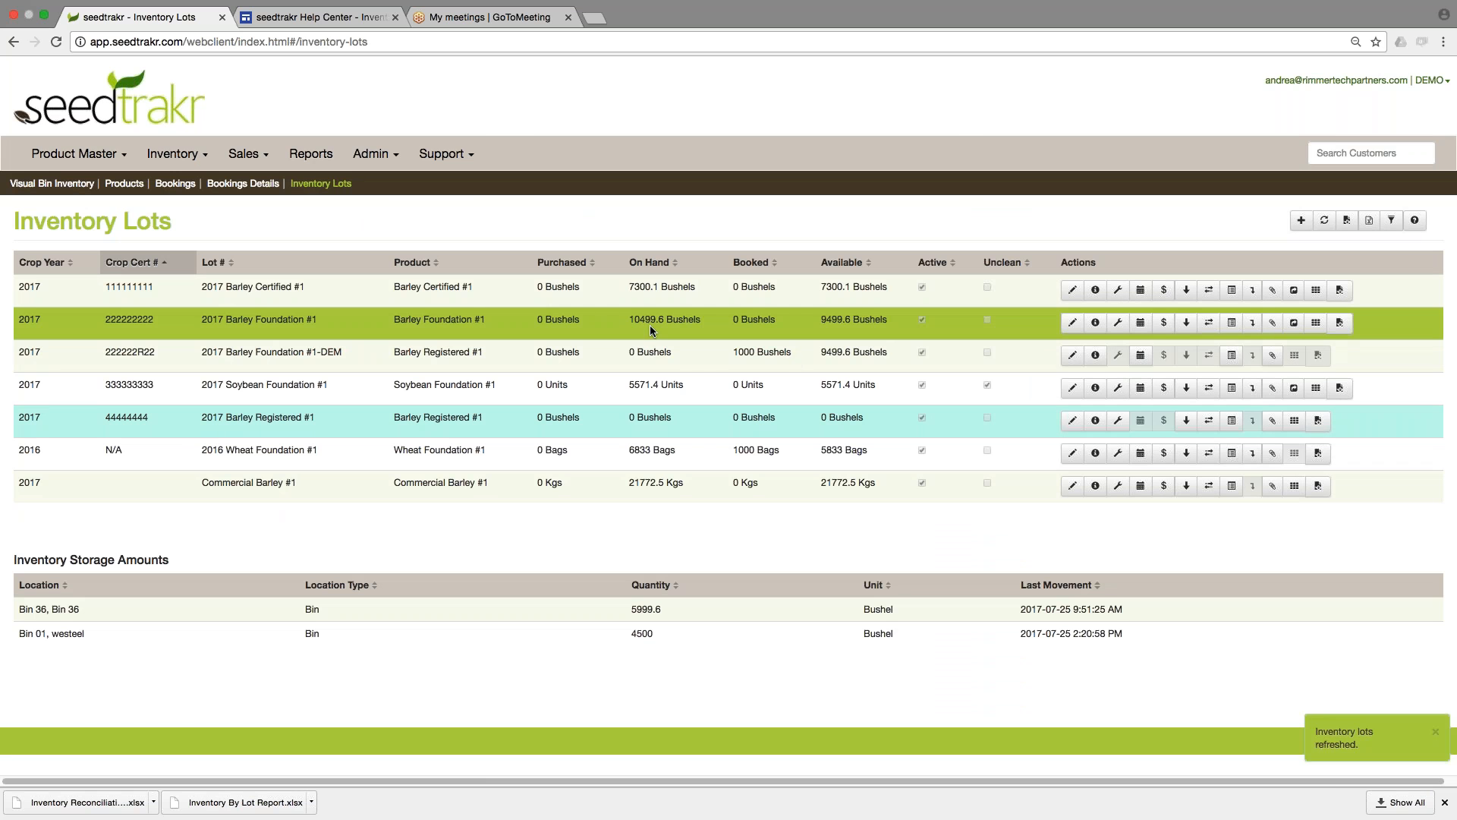
pyautogui.click(652, 354)
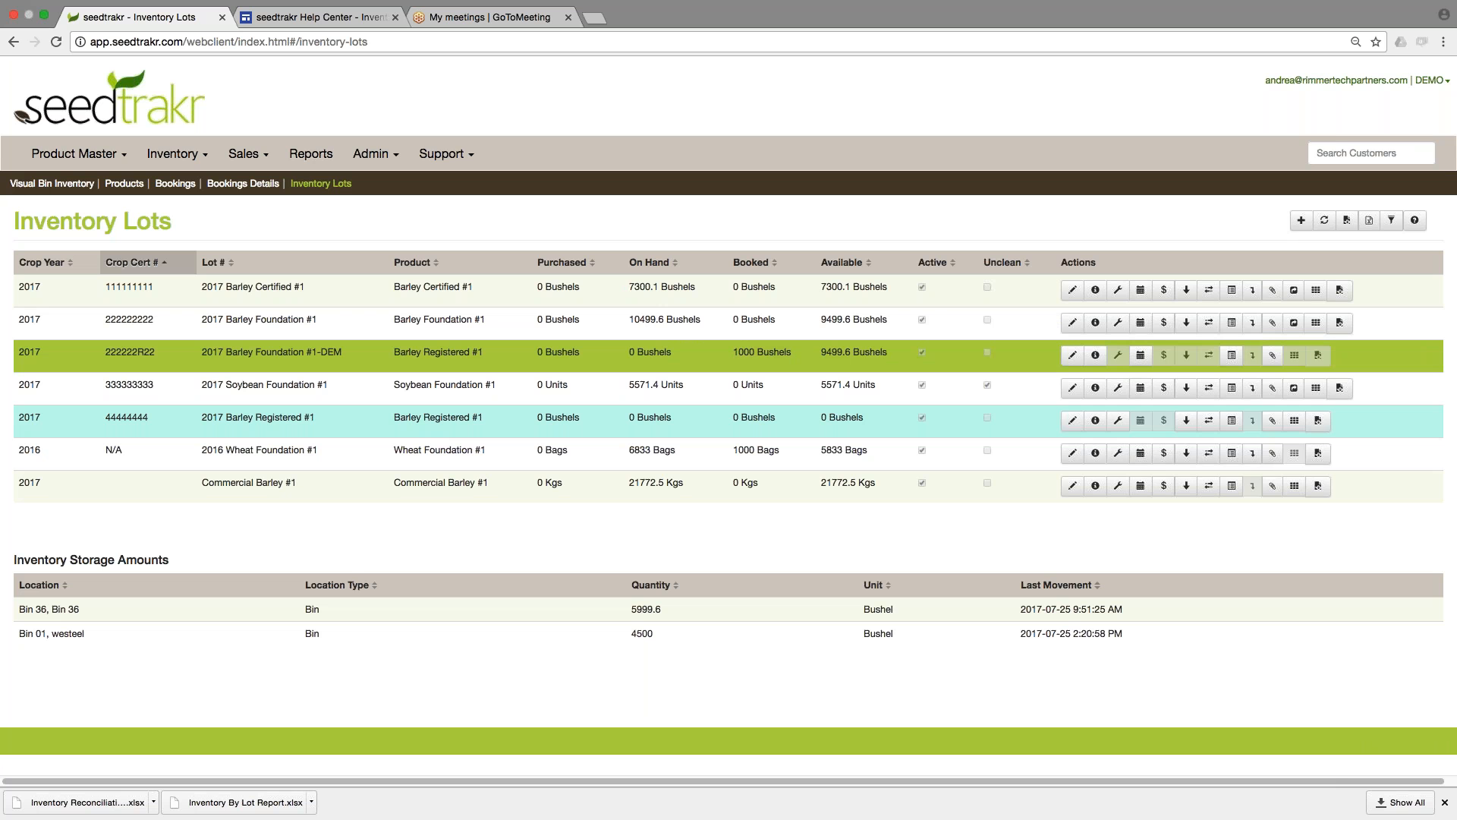
pyautogui.click(787, 330)
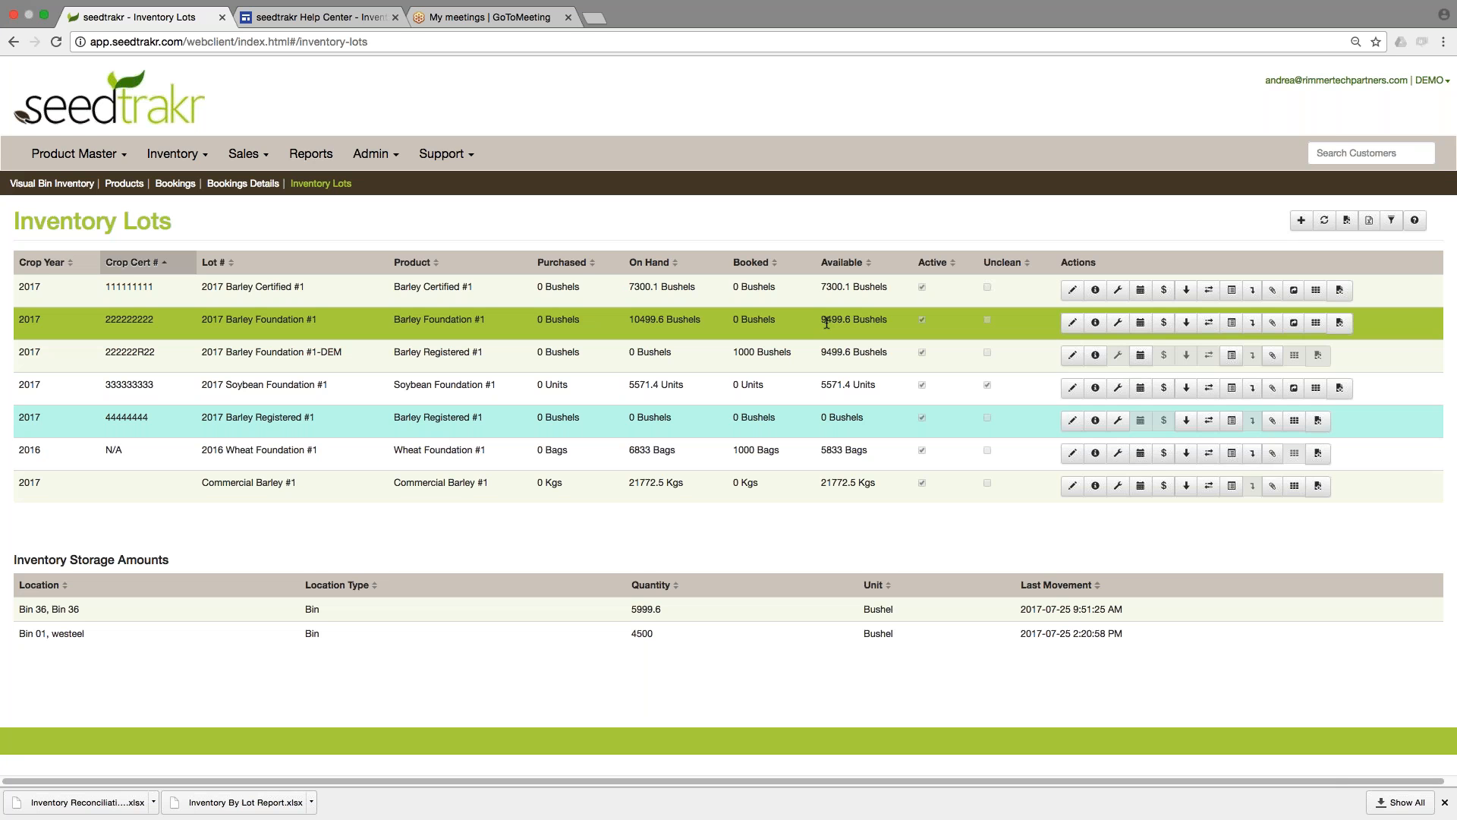
pyautogui.click(764, 355)
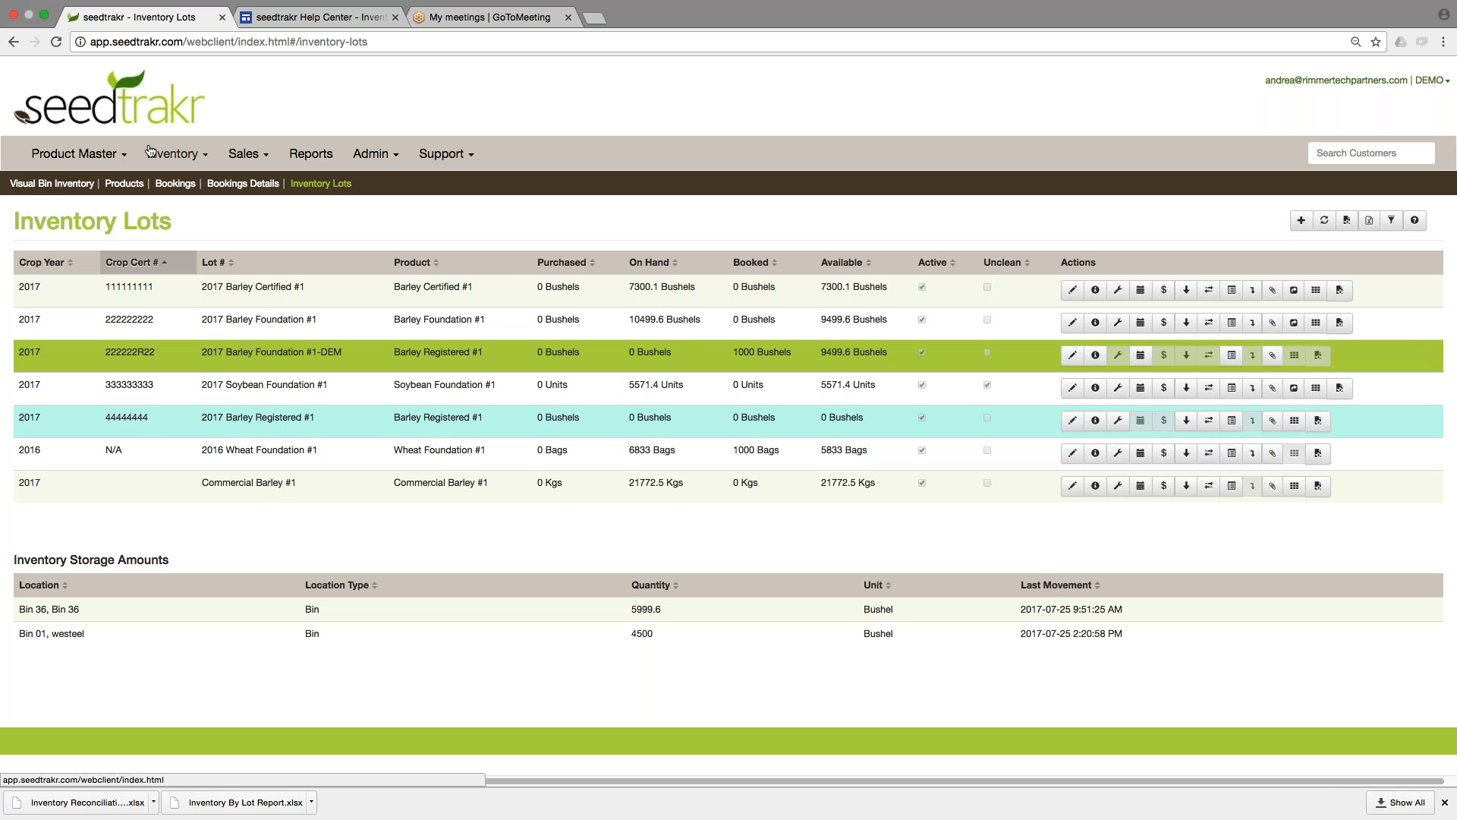
# Check the booked lot quantities on the Products page, and return to Inventory Lots to view the row of 2017 Barley Foundation #1-DEM.
pyautogui.click(76, 155)
pyautogui.click(80, 213)
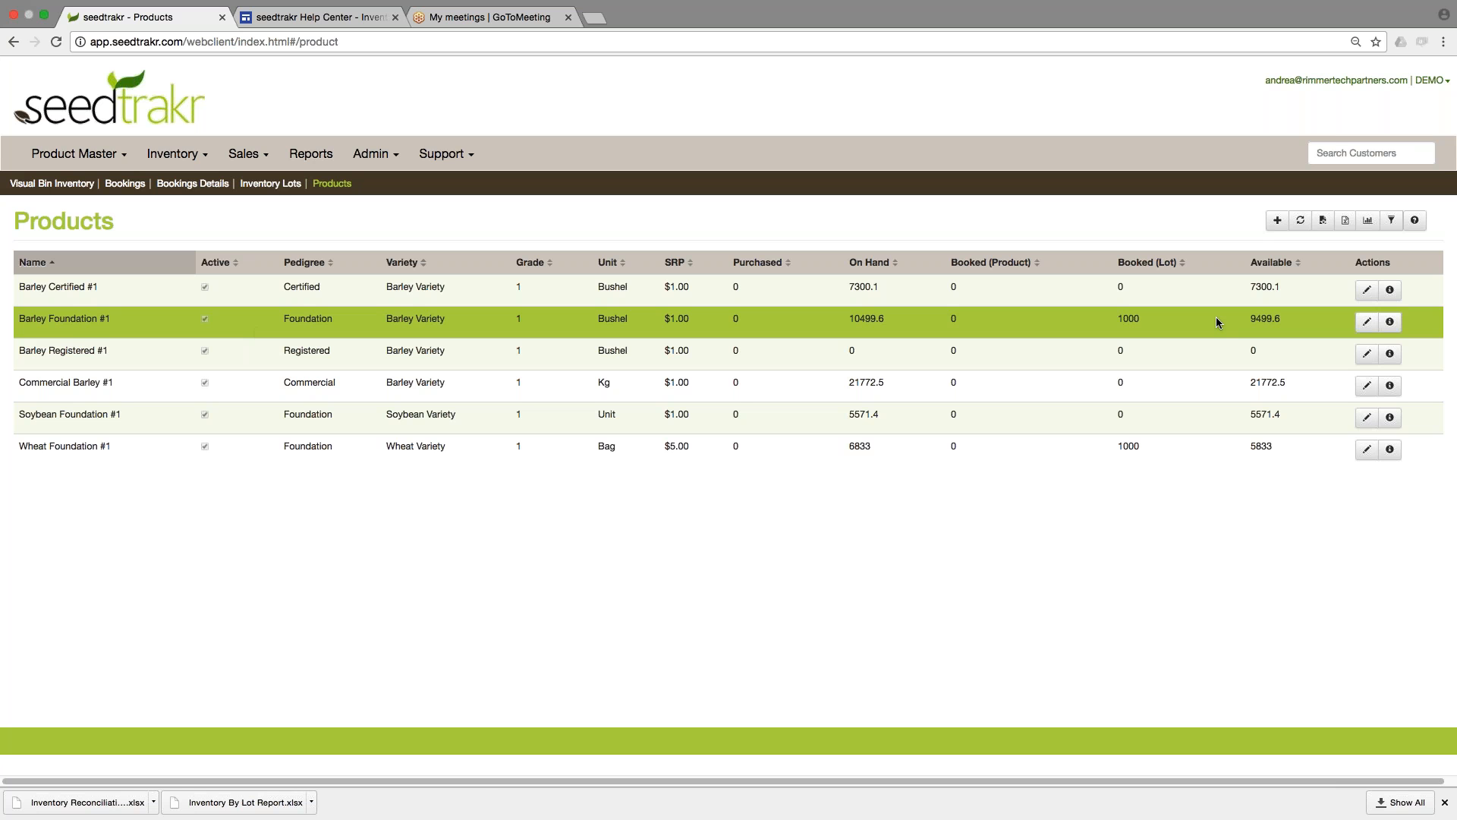
pyautogui.click(275, 184)
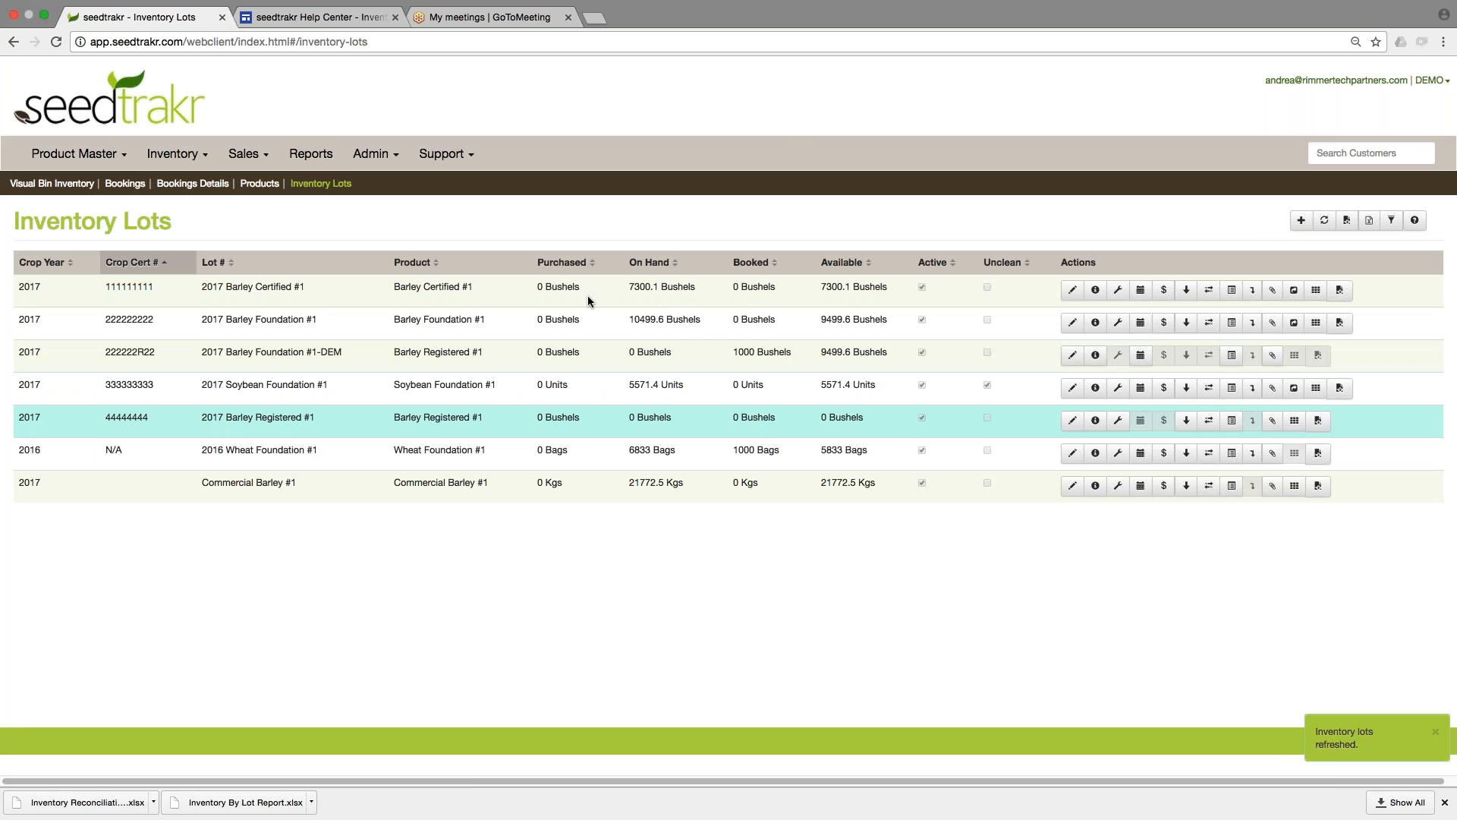
pyautogui.click(755, 356)
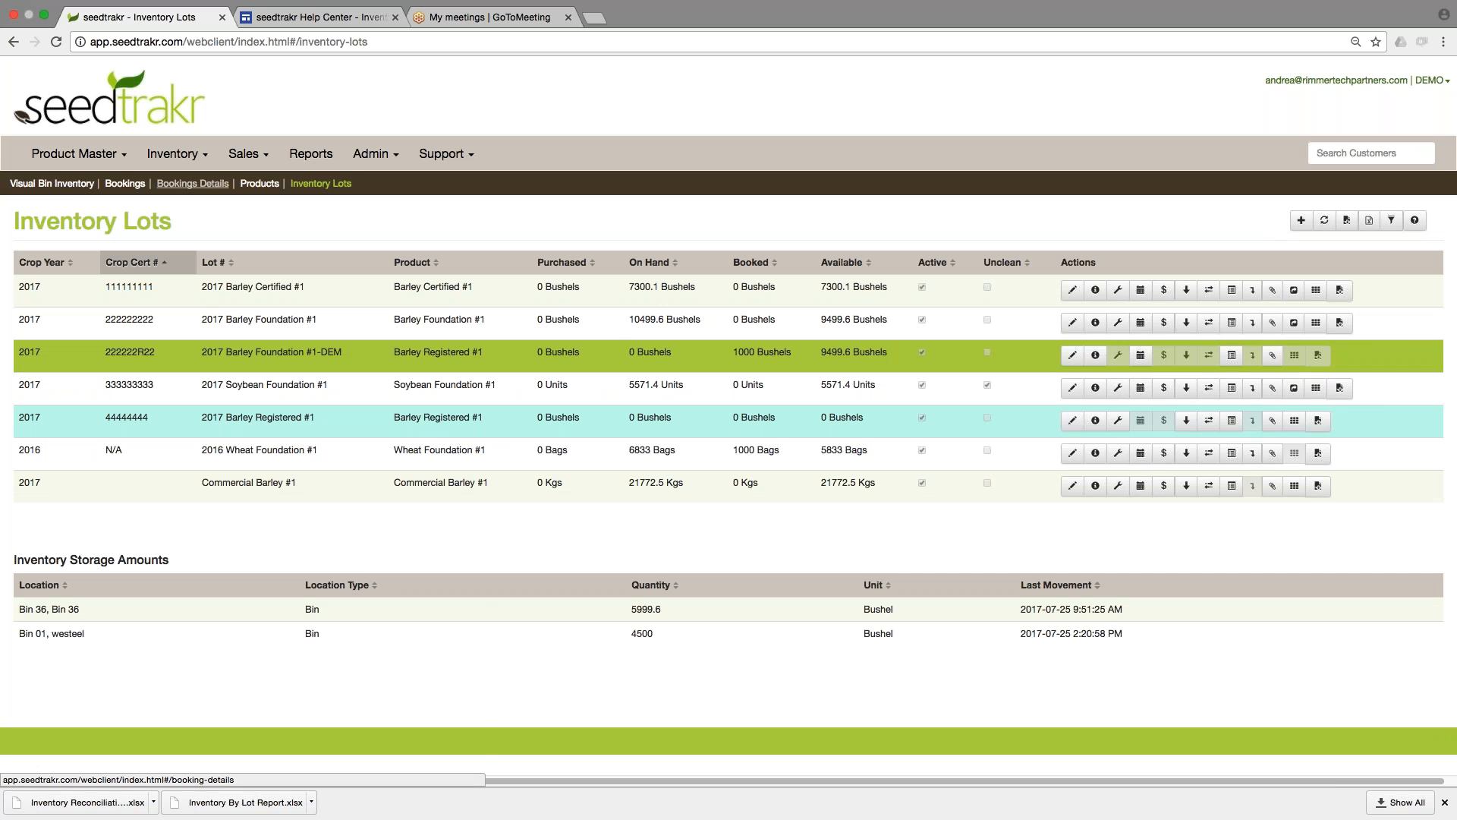
# Return to the Andrea Seed Inc booking's details and create a pickup for it.
pyautogui.click(192, 183)
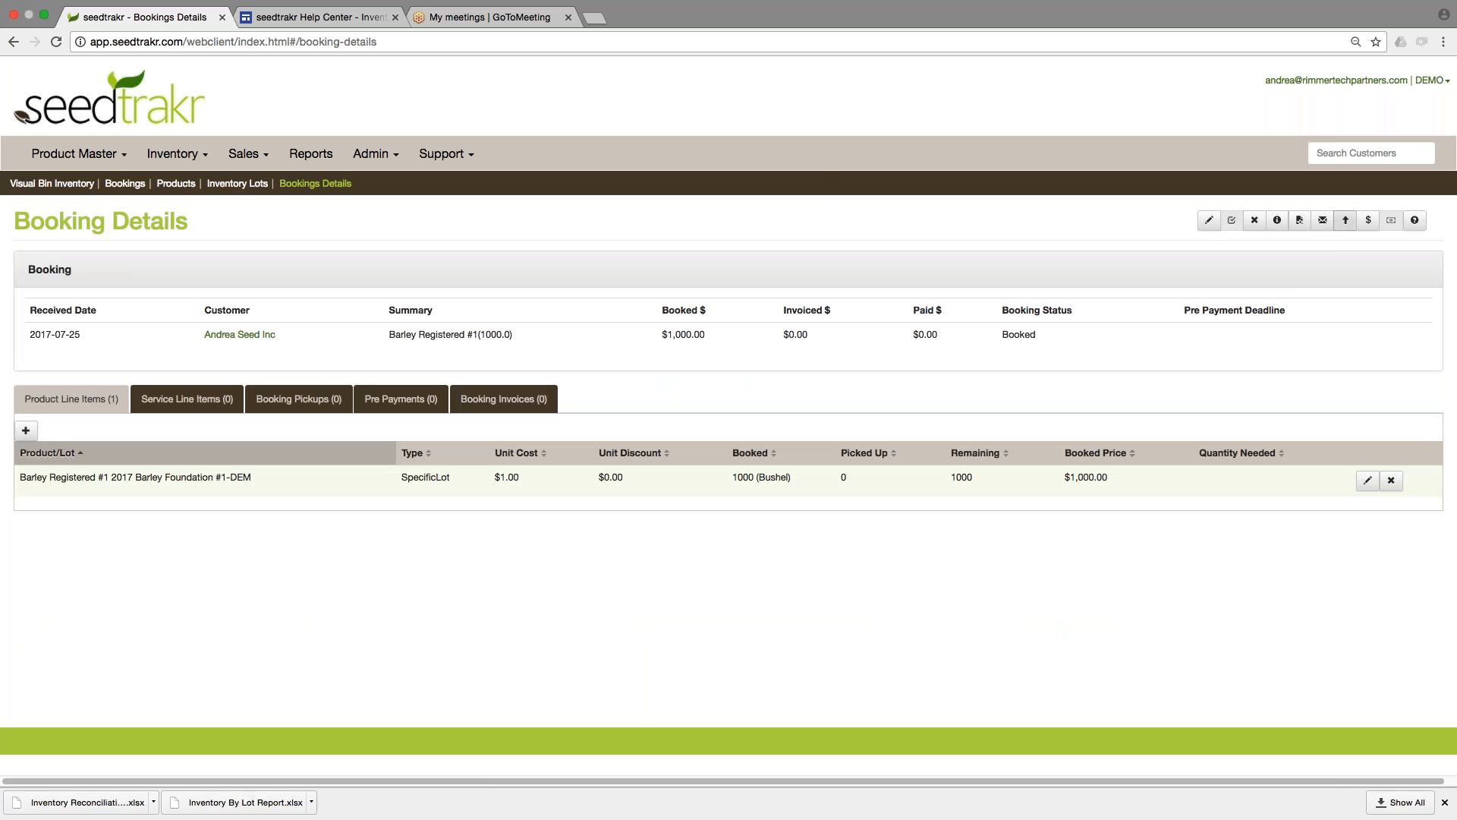
pyautogui.click(1345, 220)
pyautogui.click(800, 300)
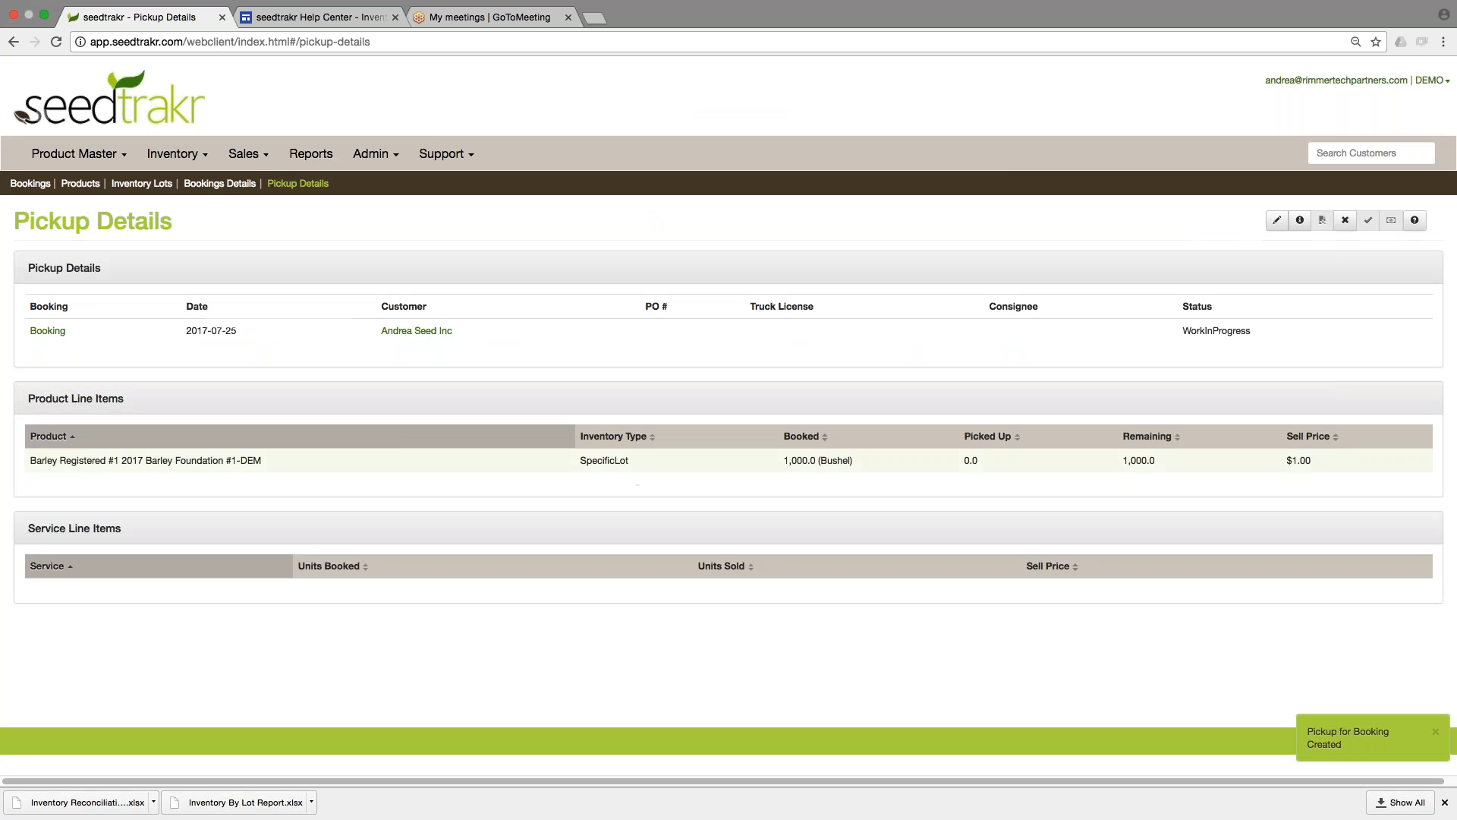
# Enter scale ticket 12345 for the pickup's barley line item with source location Bin 01 and outbound weight 48000 lb, and save.
pyautogui.click(615, 461)
pyautogui.click(103, 500)
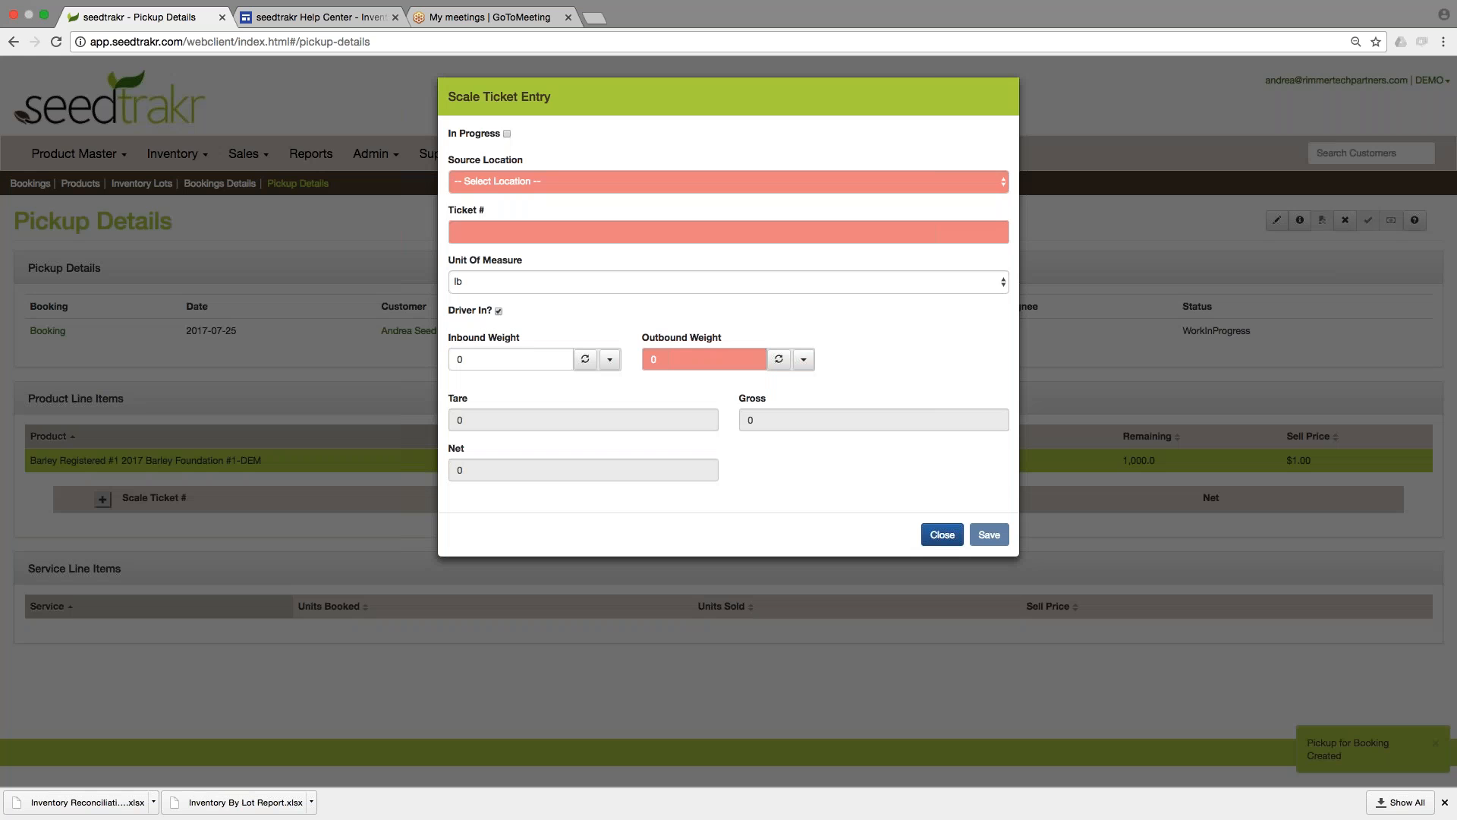
pyautogui.click(595, 182)
pyautogui.click(597, 194)
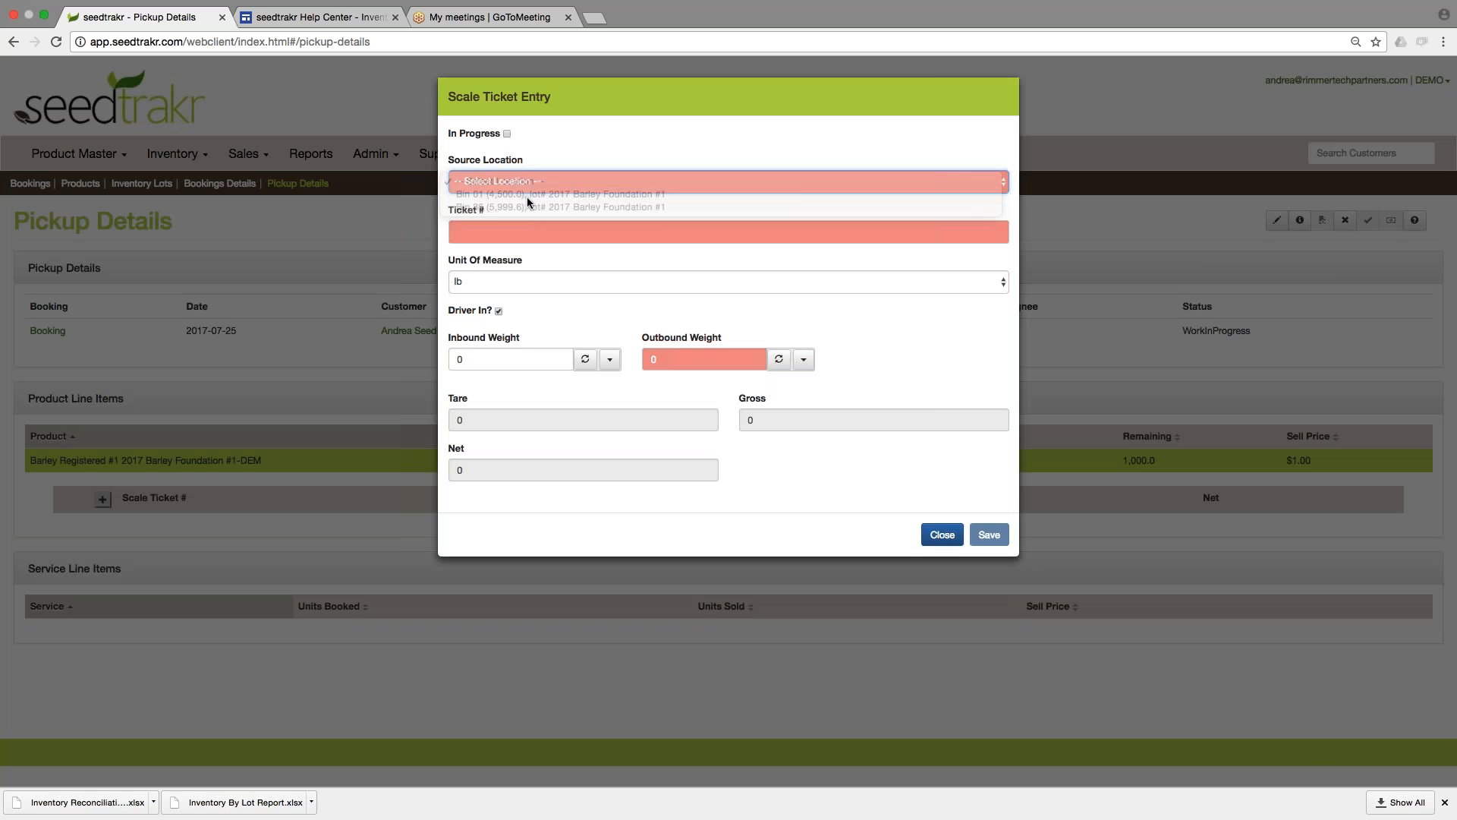
pyautogui.click(548, 231)
pyautogui.write('12345')
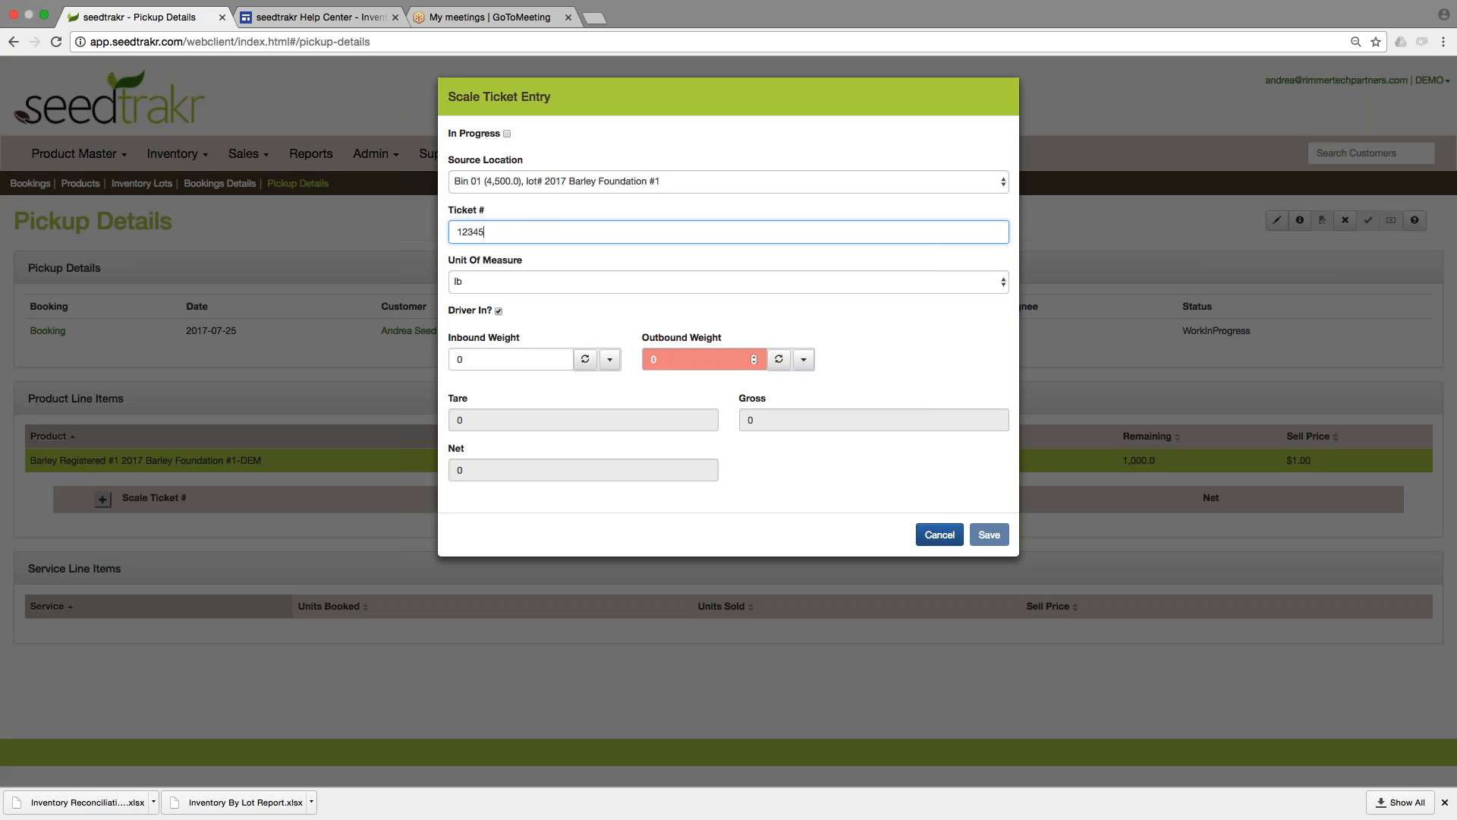
pyautogui.click(682, 359)
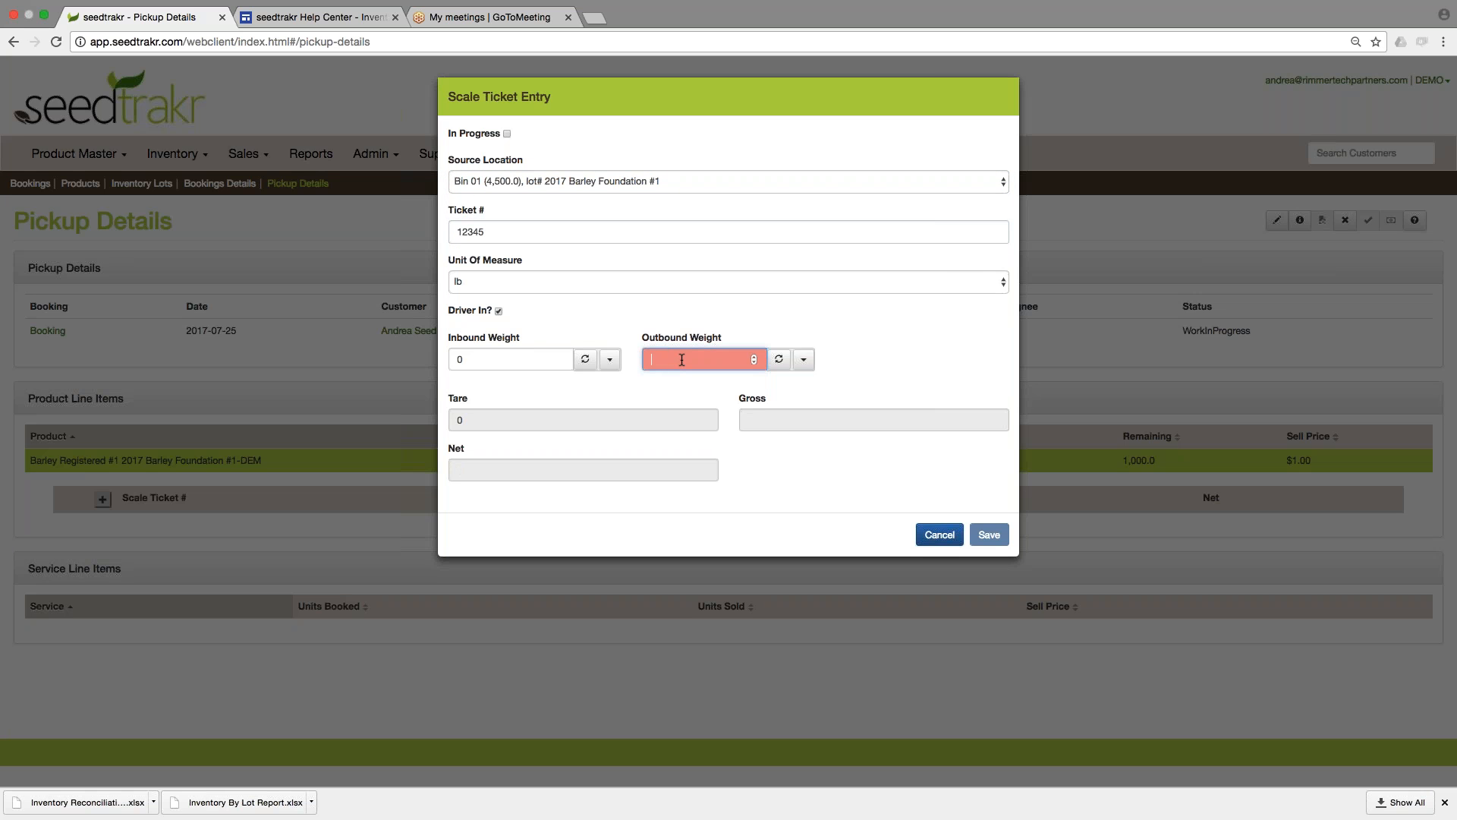
pyautogui.write('48000')
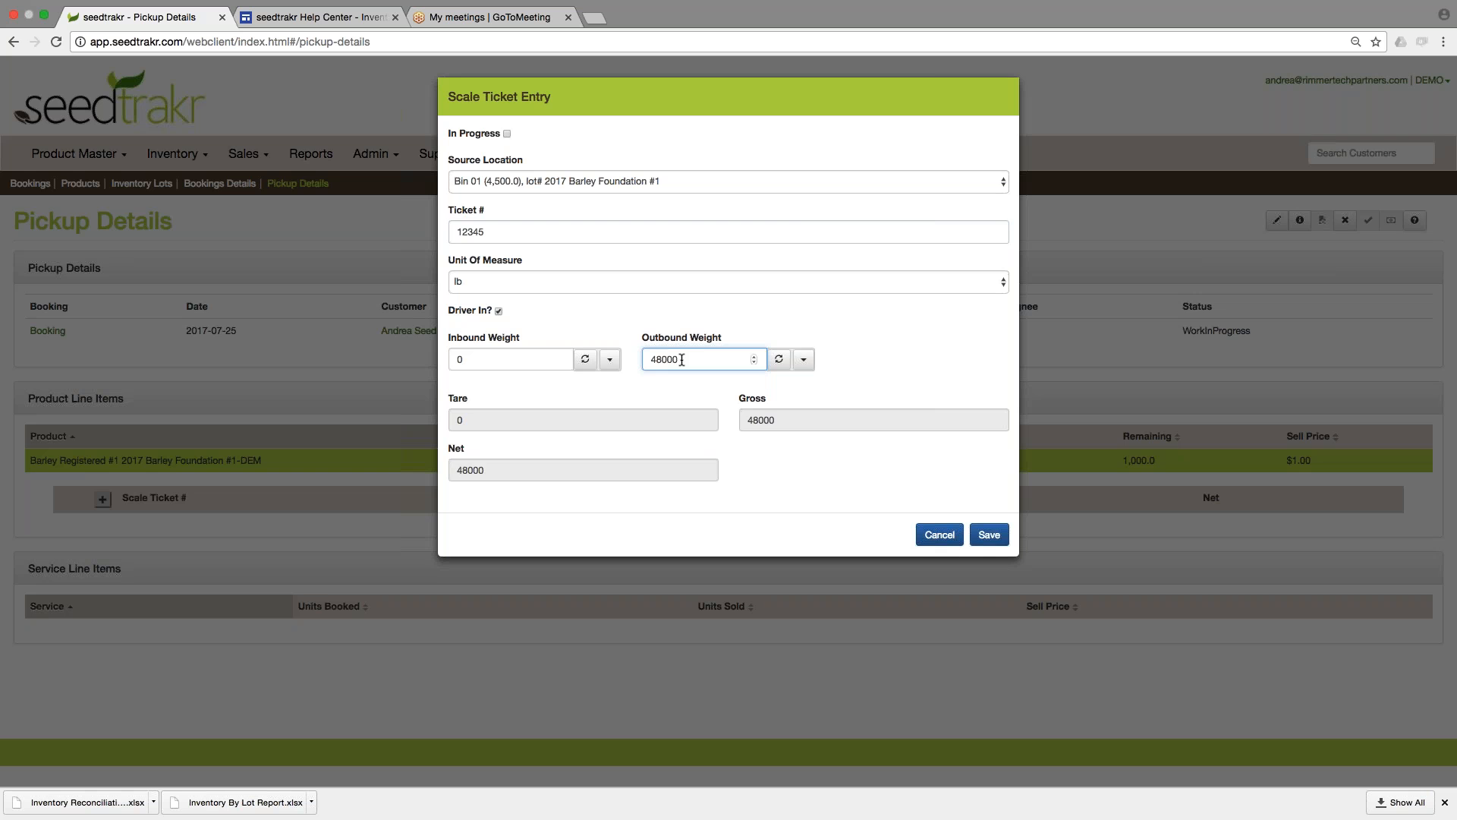
pyautogui.click(989, 534)
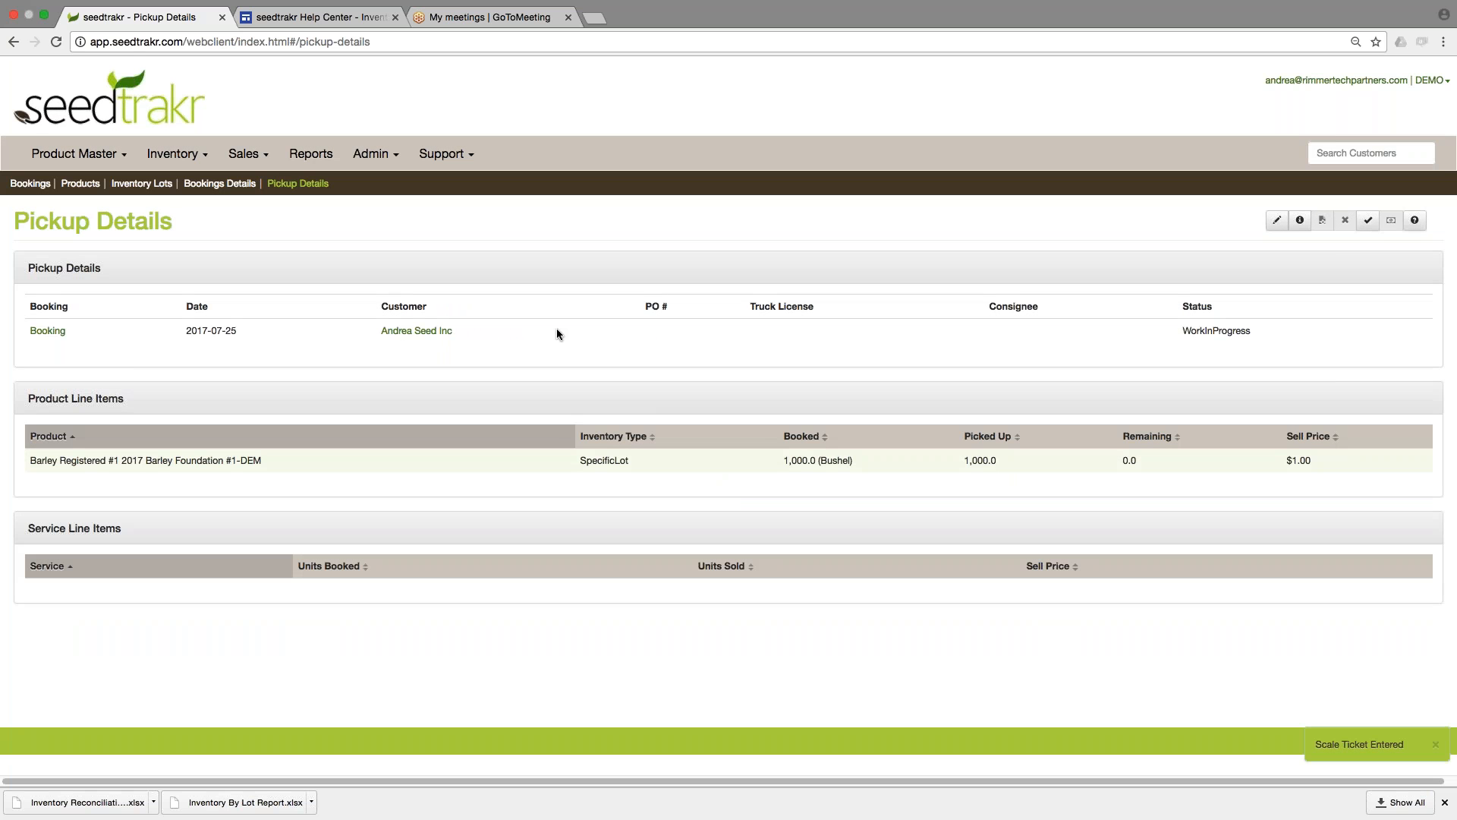
pyautogui.click(638, 462)
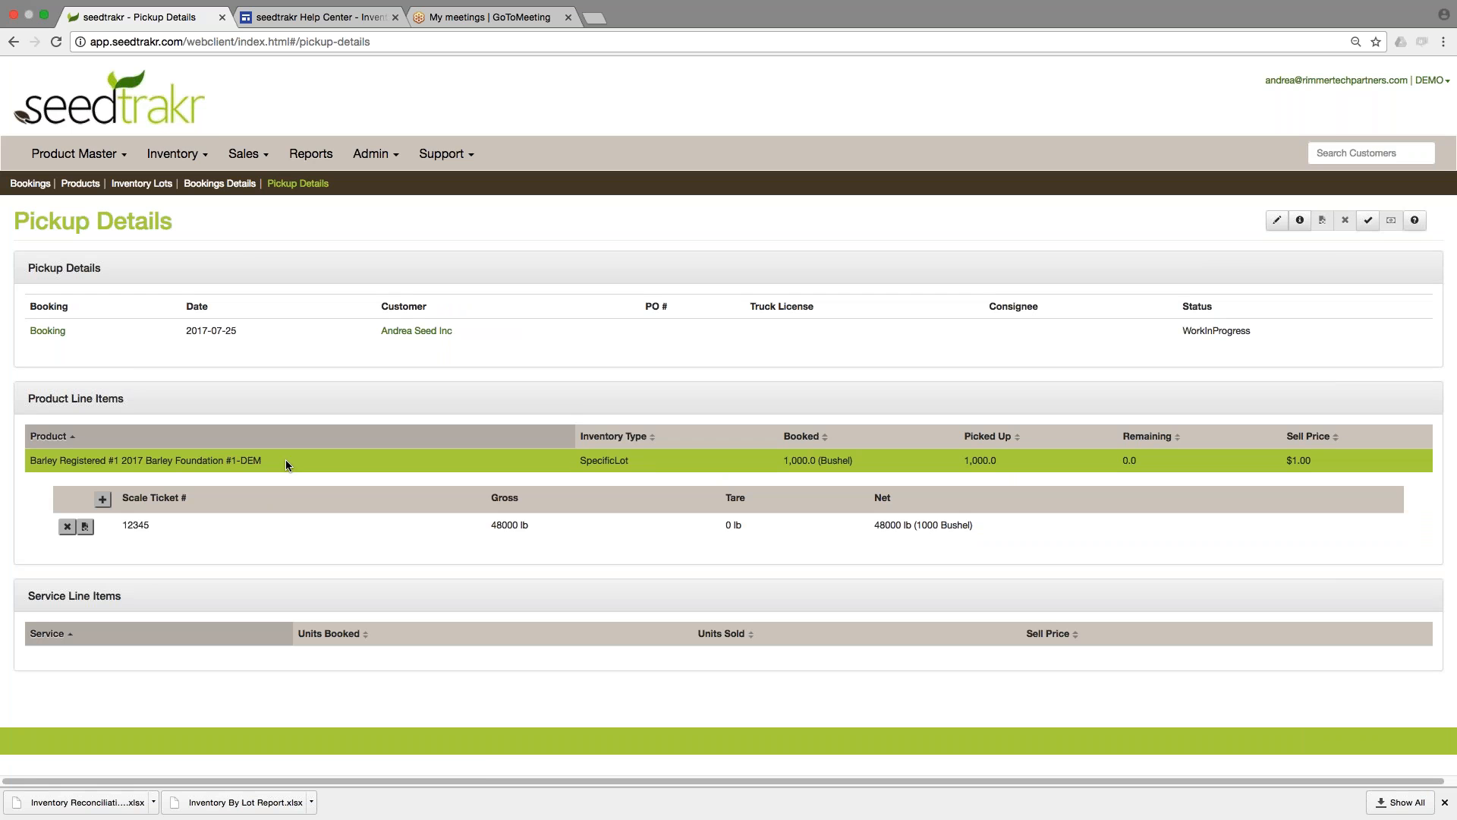
# Review the Inventory Lots quantities and storage amounts of 2017 Barley Foundation #1, its DEM lot and 2017 Barley Certified #1 following the pickup.
pyautogui.click(173, 154)
pyautogui.click(65, 213)
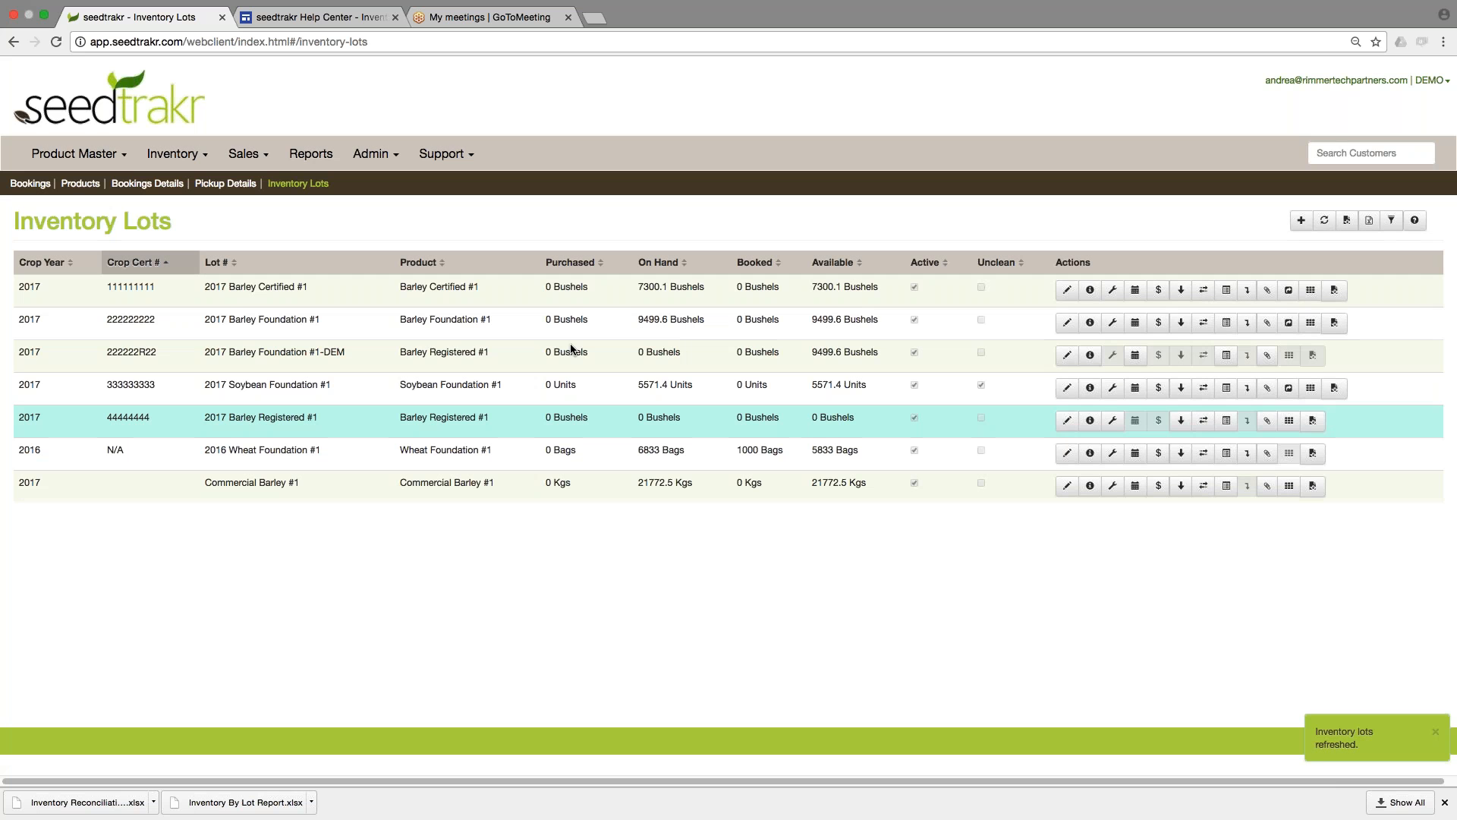
pyautogui.click(572, 327)
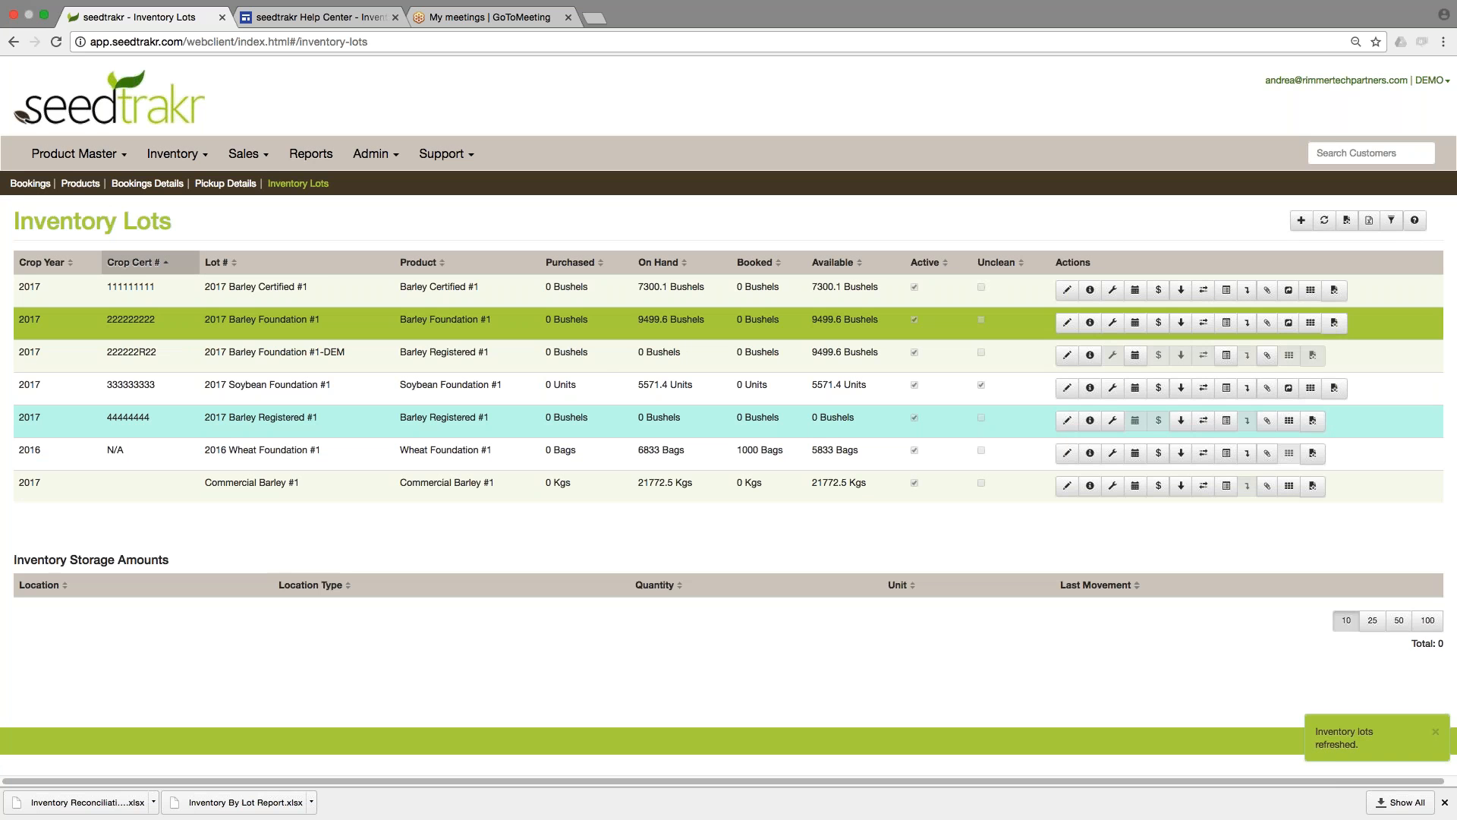
pyautogui.click(755, 353)
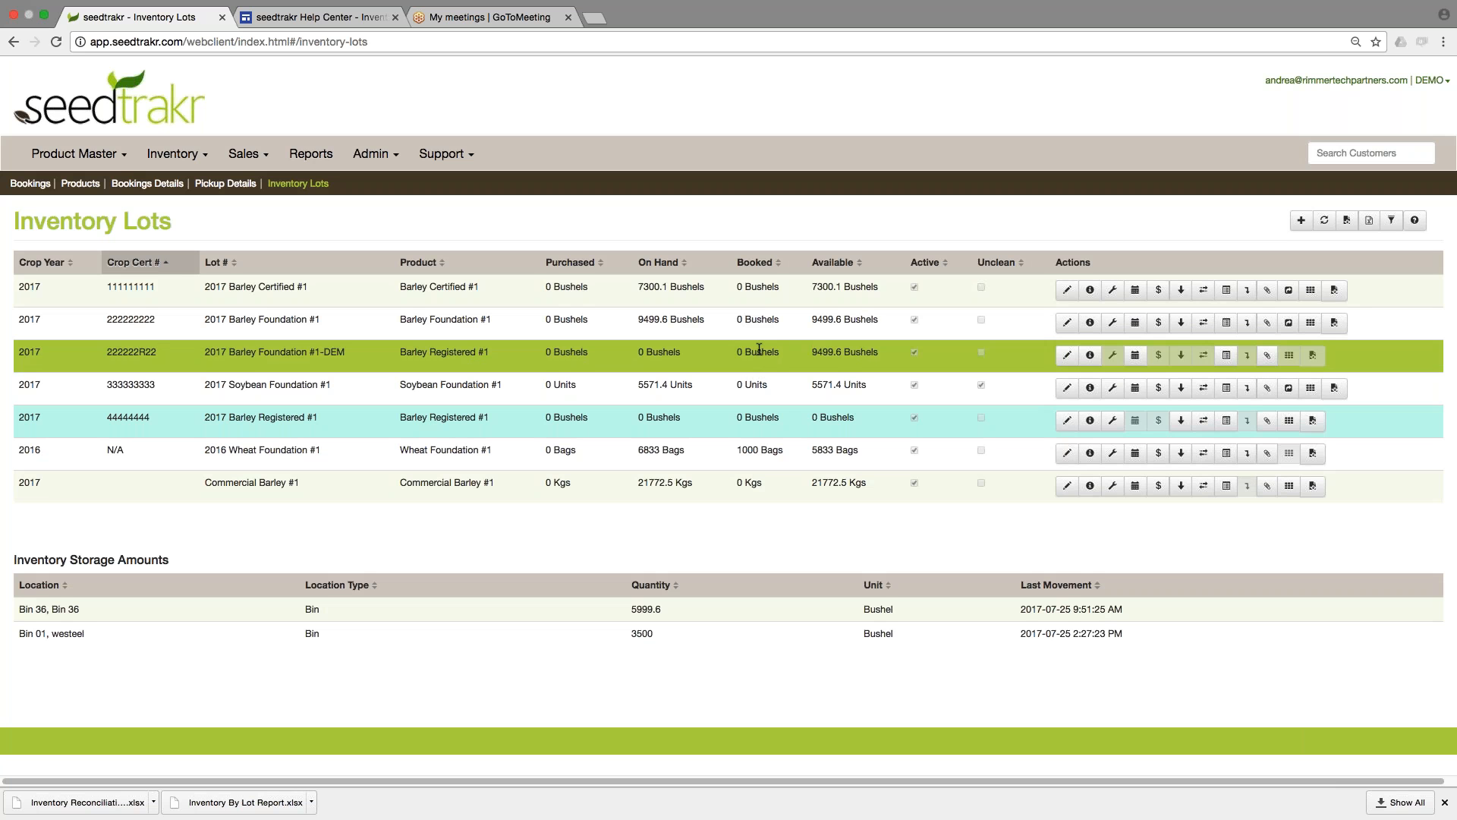
pyautogui.click(761, 324)
pyautogui.click(586, 362)
pyautogui.click(610, 290)
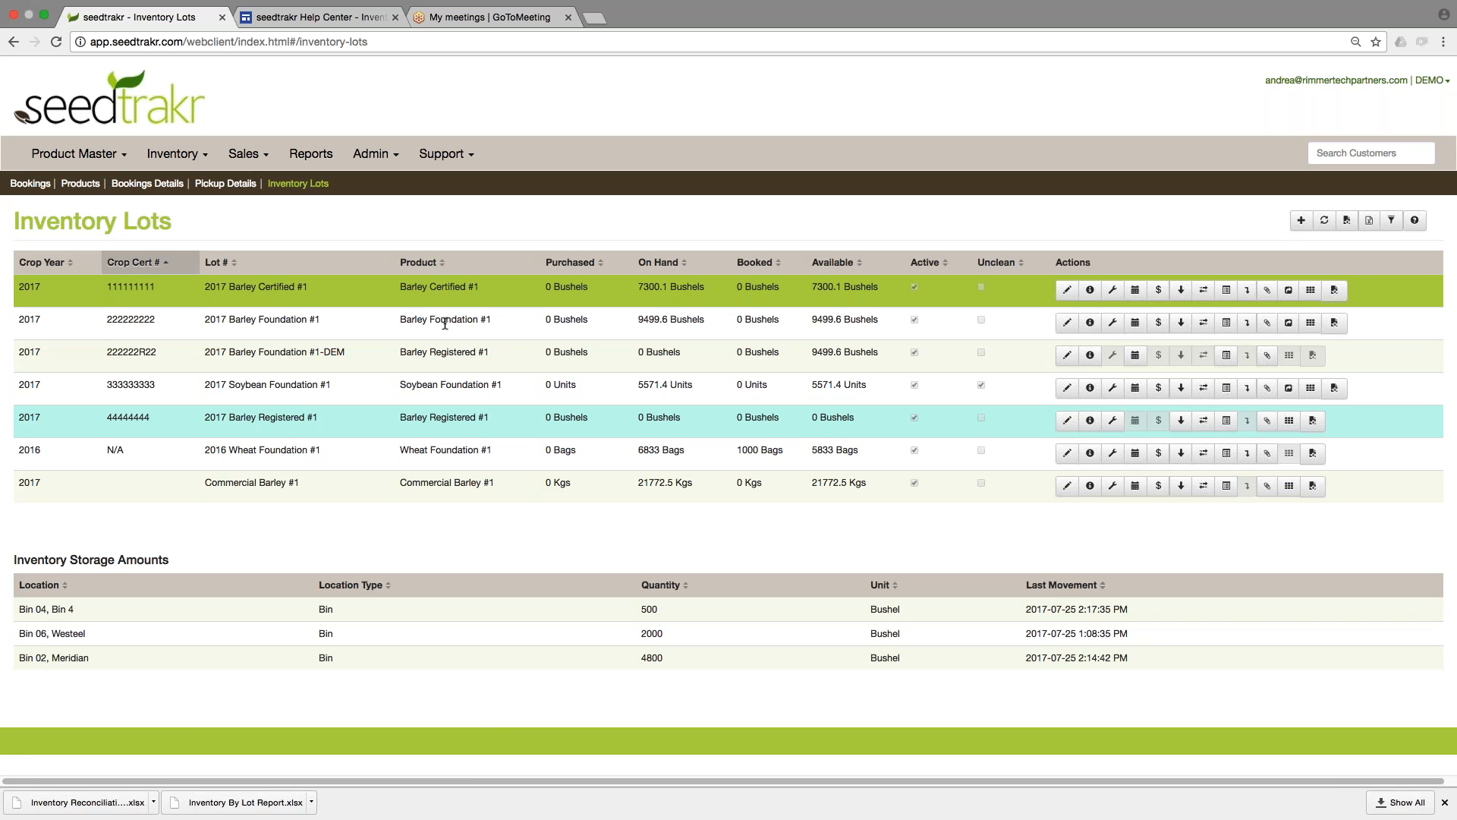
# Review the product quantities on the Products page and go back to Inventory Lots.
pyautogui.click(74, 153)
pyautogui.click(65, 216)
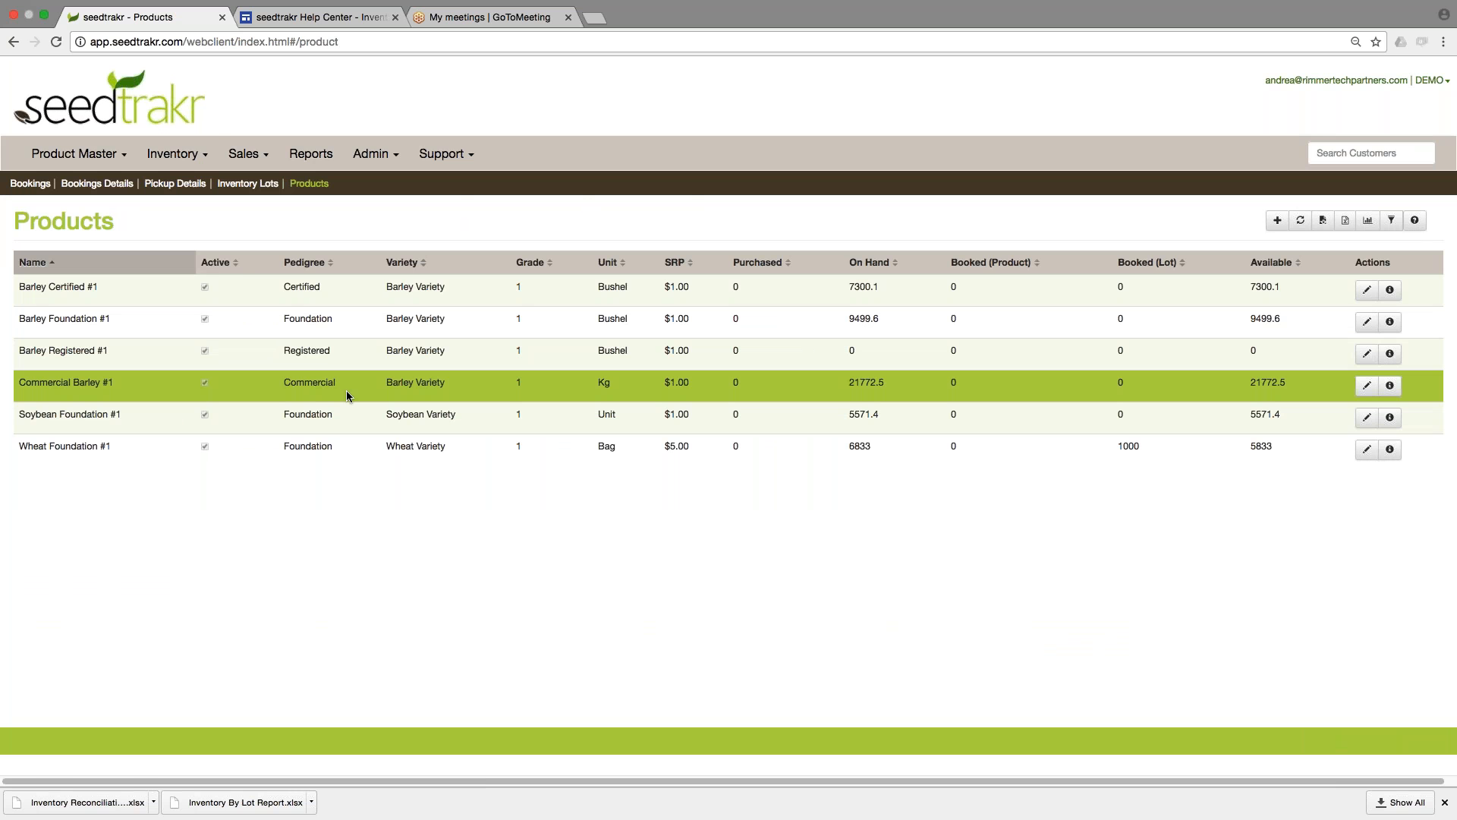
pyautogui.click(186, 154)
pyautogui.click(107, 211)
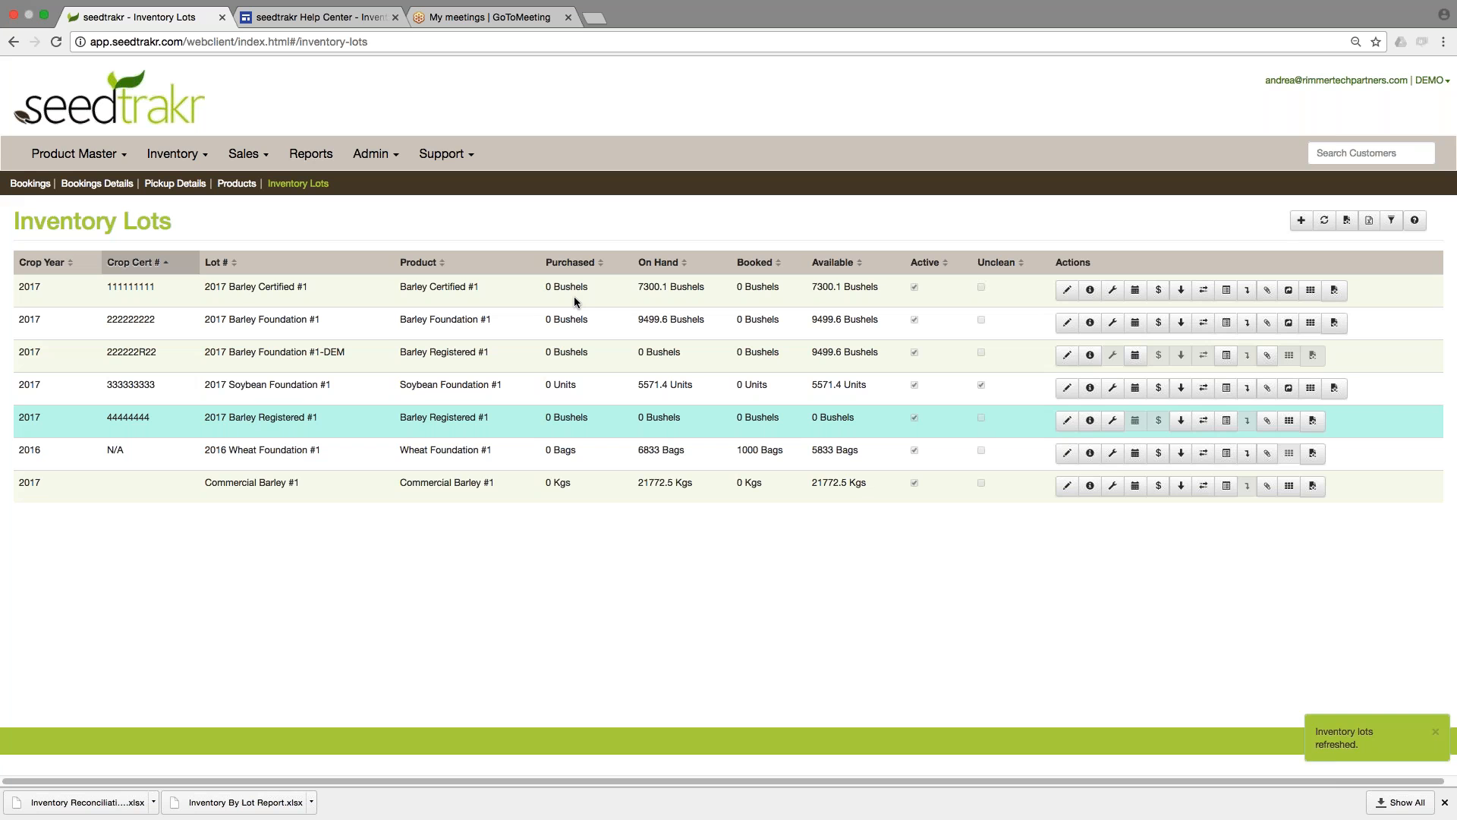
# Convert the Bin 04 inventory of 2017 Barley Certified #1 to target lot Commercial Barley #1 with comment "comments here", and save.
pyautogui.click(574, 484)
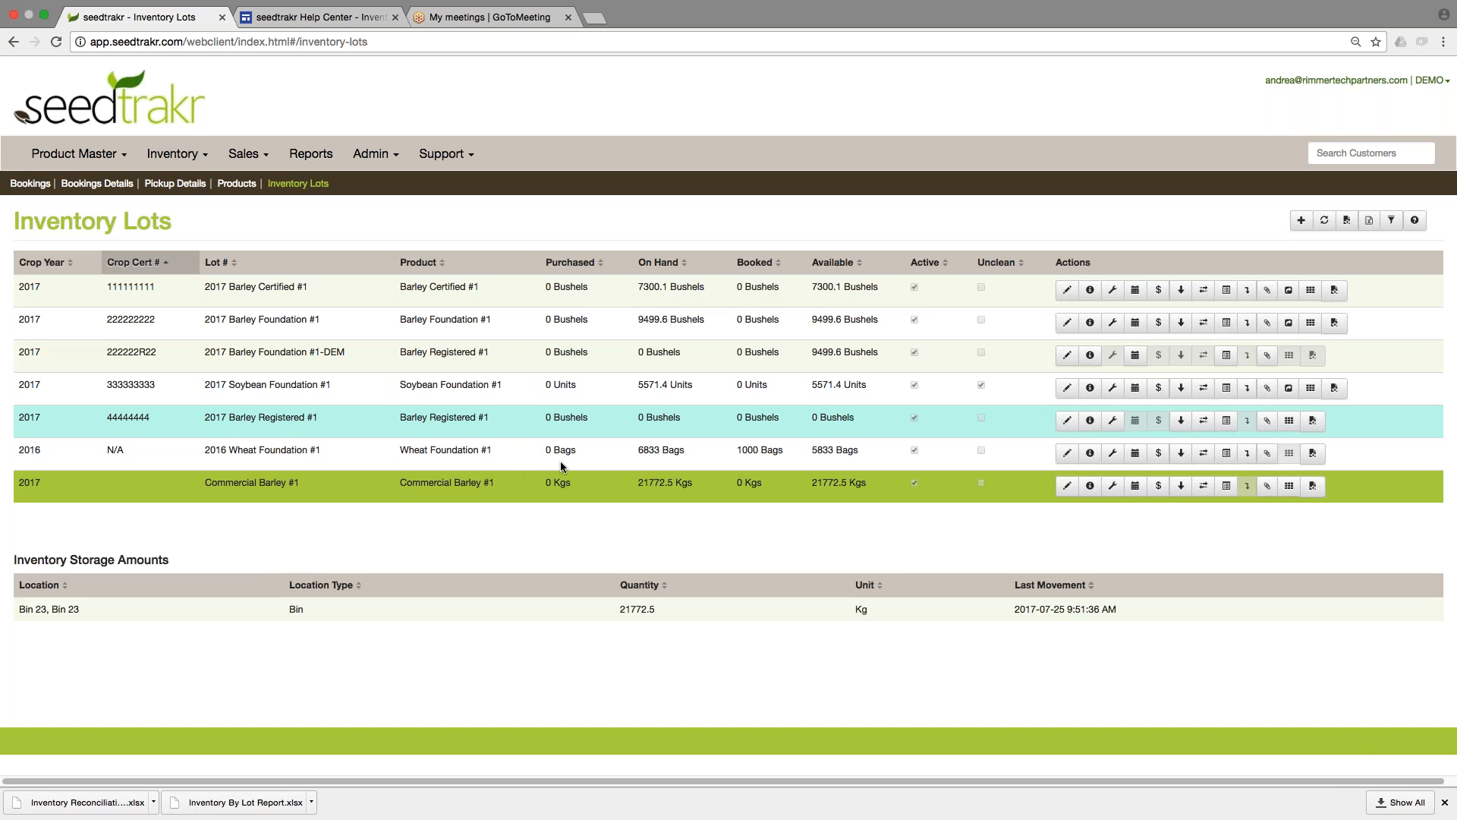
pyautogui.click(604, 281)
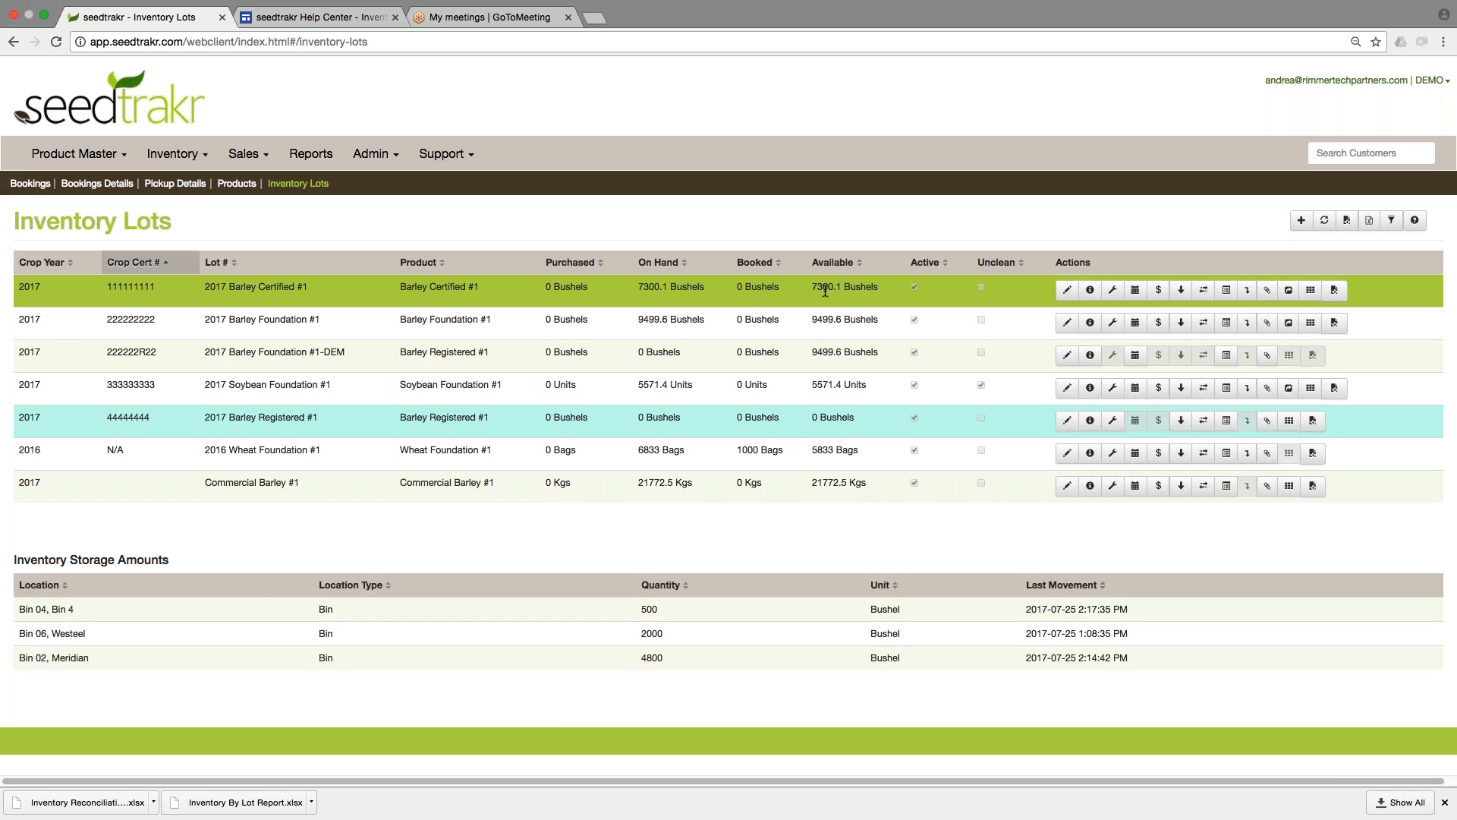
pyautogui.click(1290, 292)
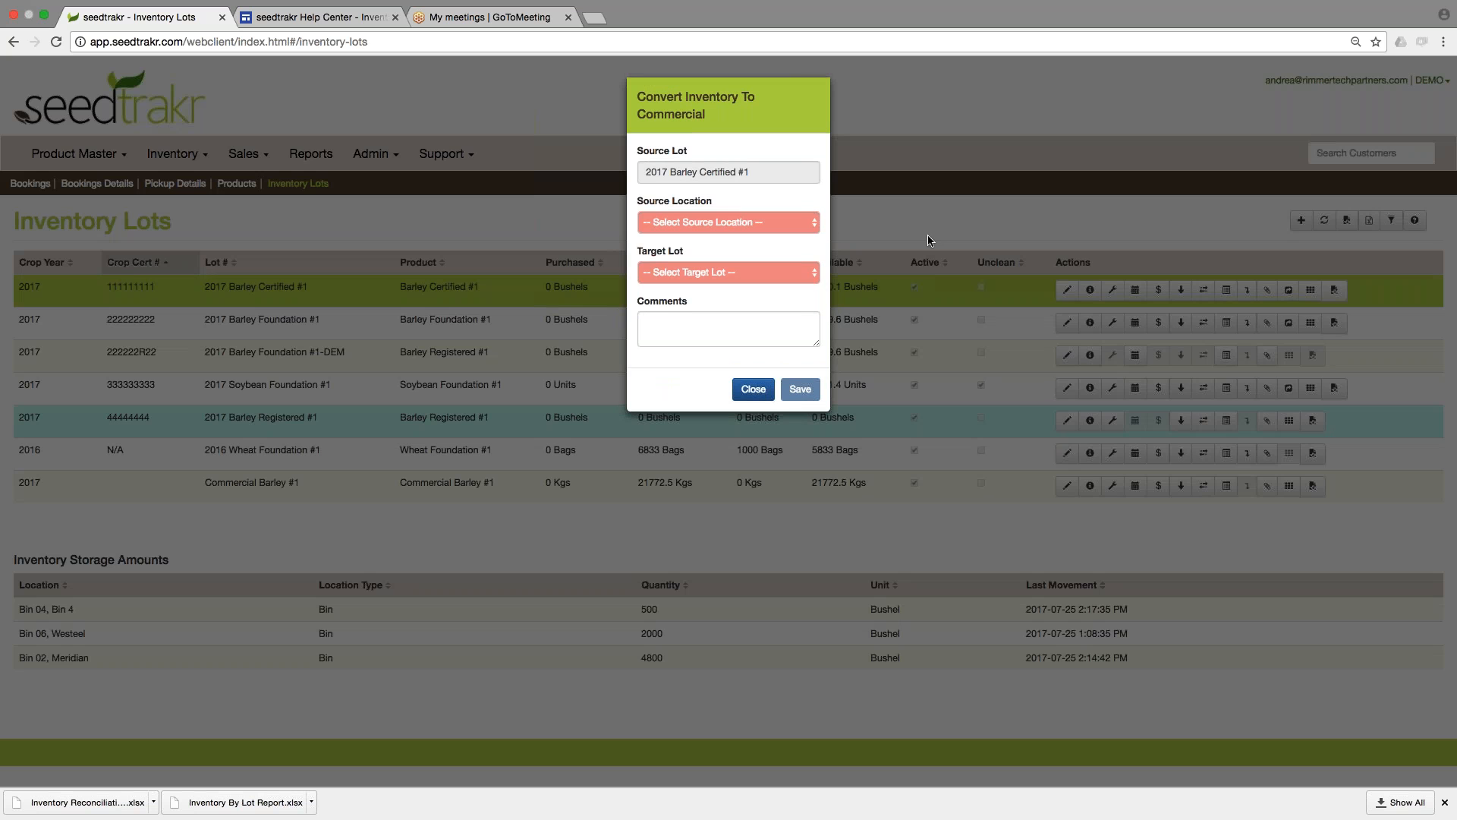
pyautogui.click(743, 220)
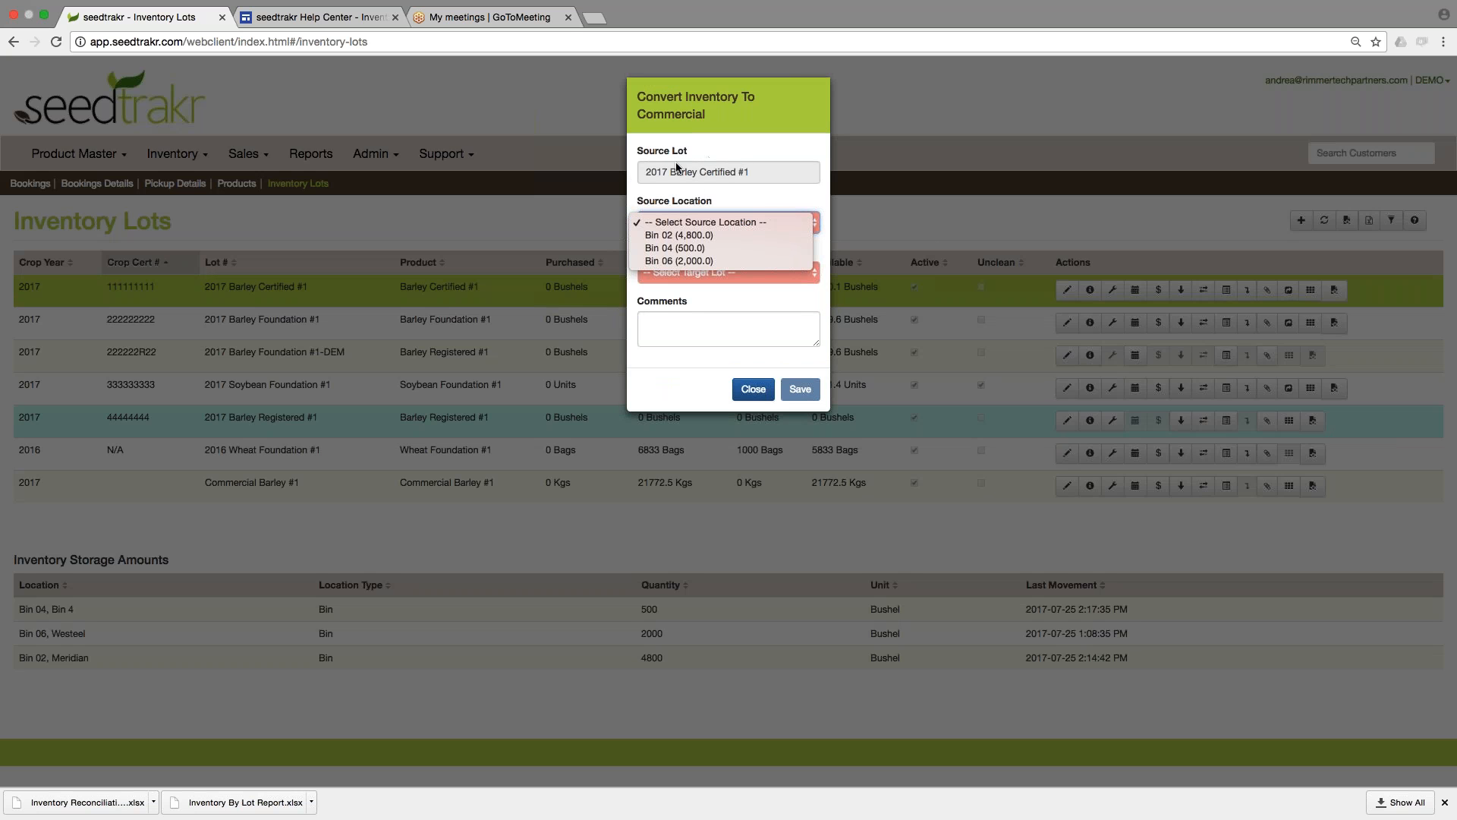
pyautogui.click(700, 249)
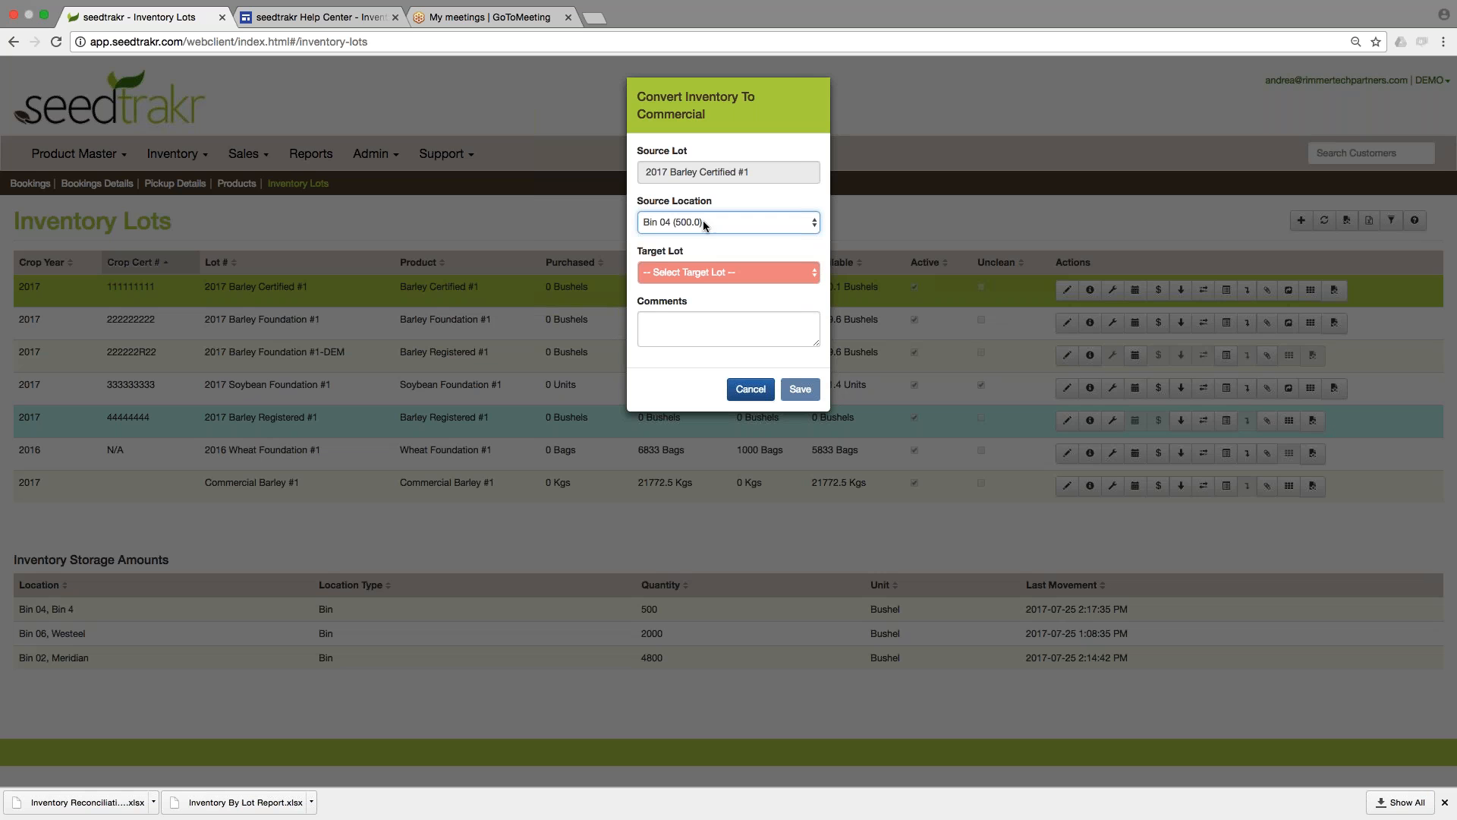
pyautogui.click(725, 274)
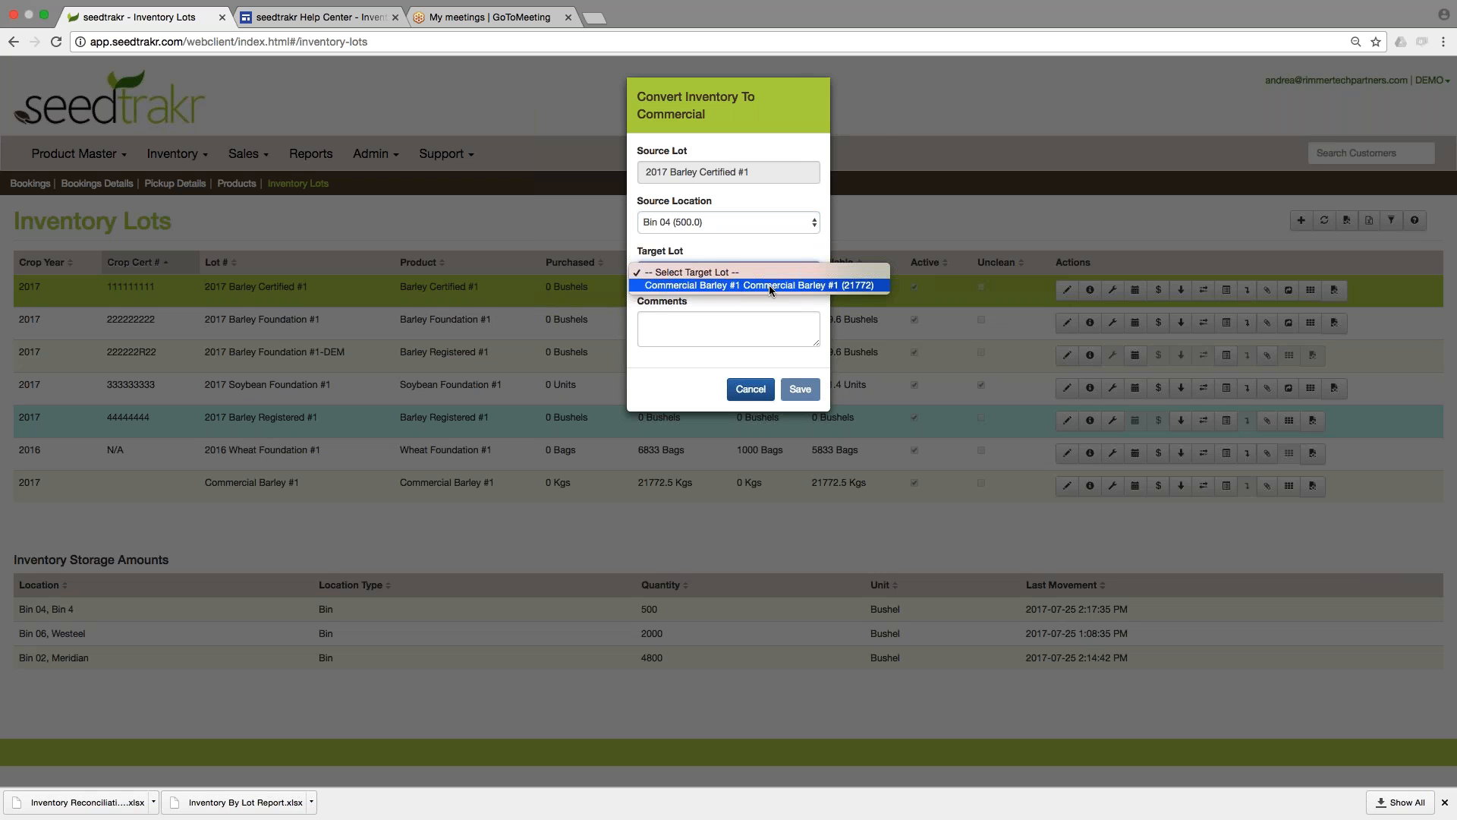
pyautogui.click(733, 287)
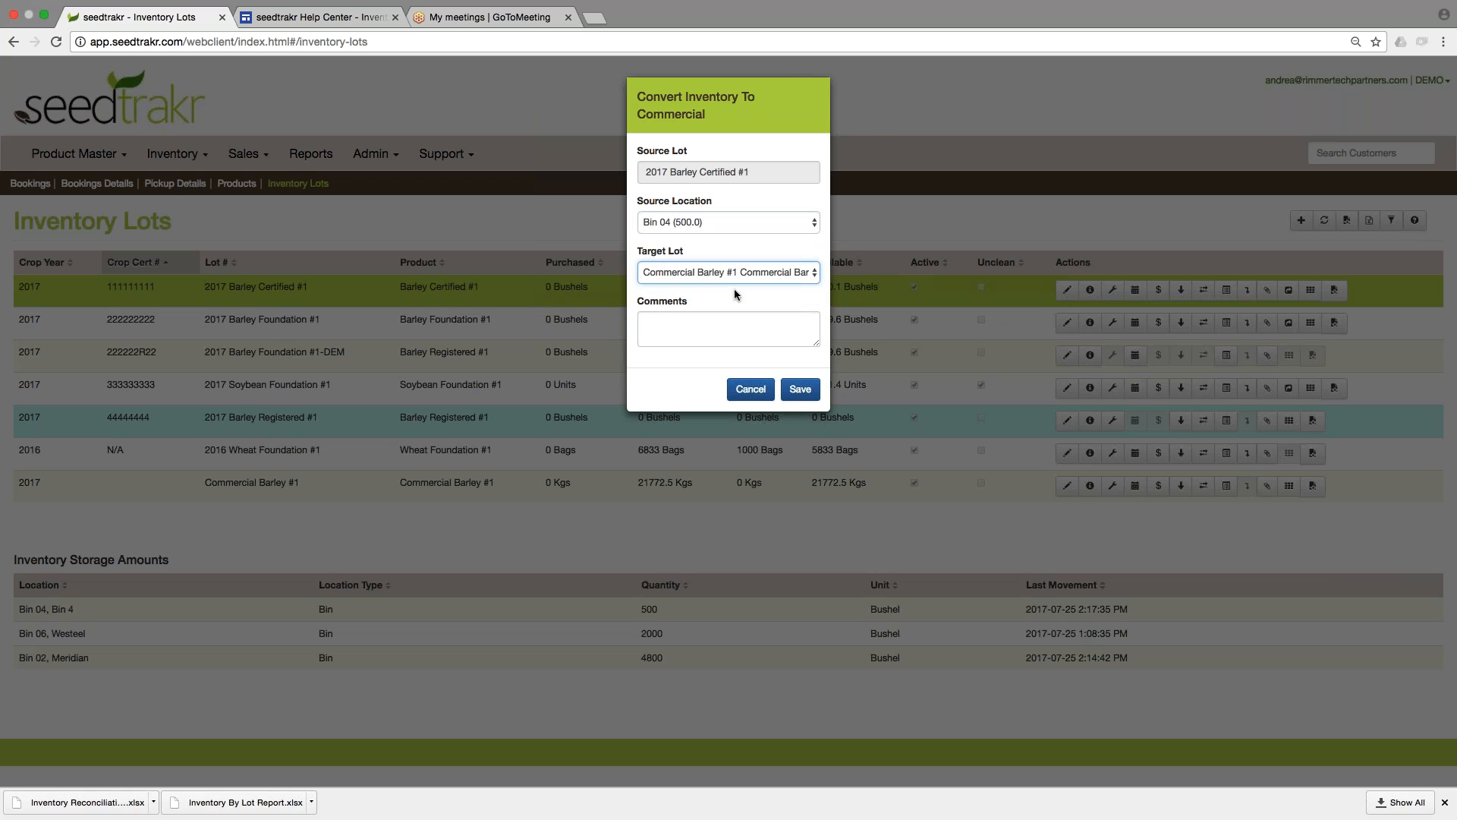
pyautogui.press('Tab')
pyautogui.write('comments here')
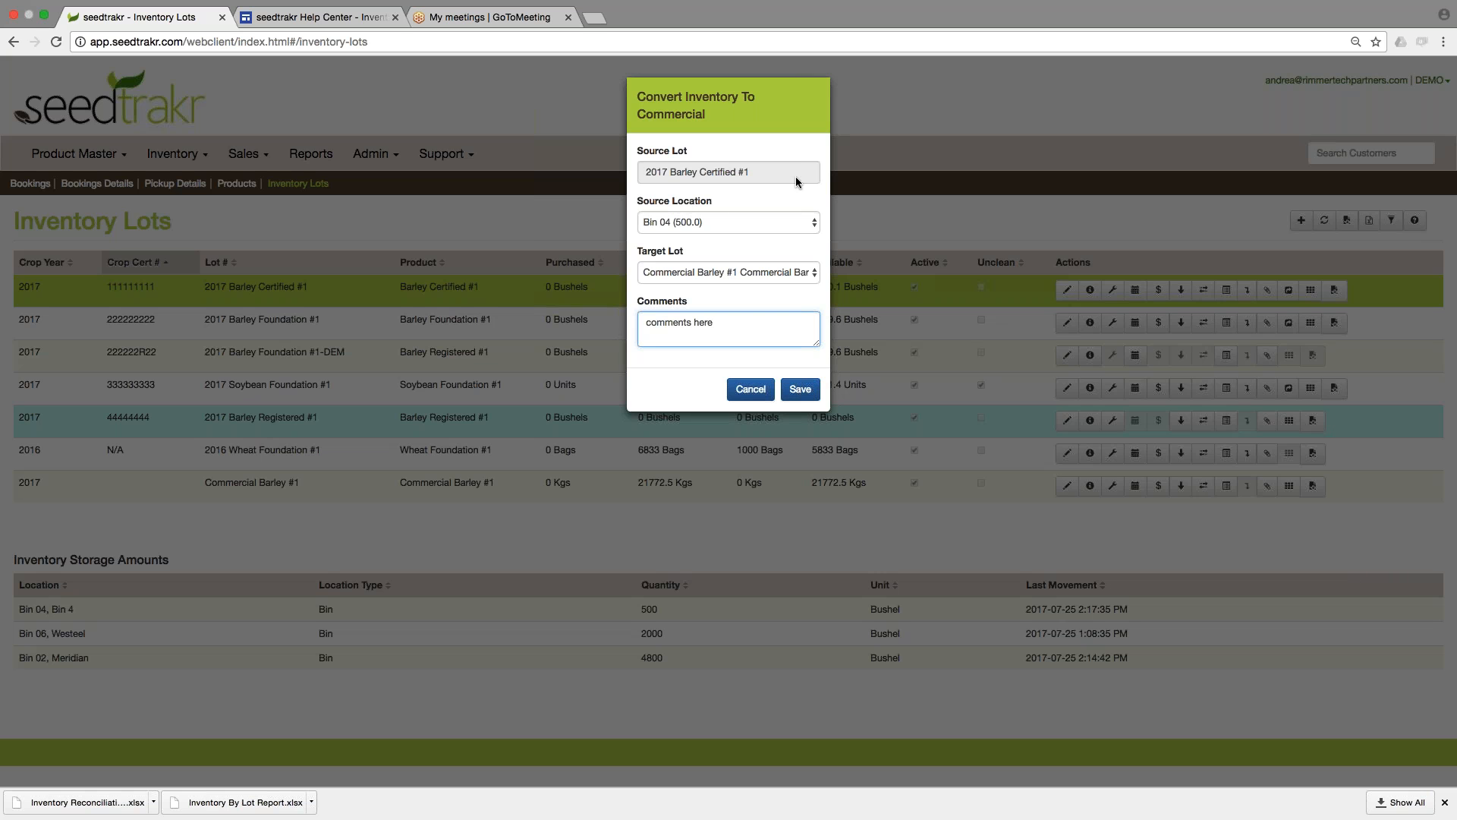
pyautogui.click(800, 389)
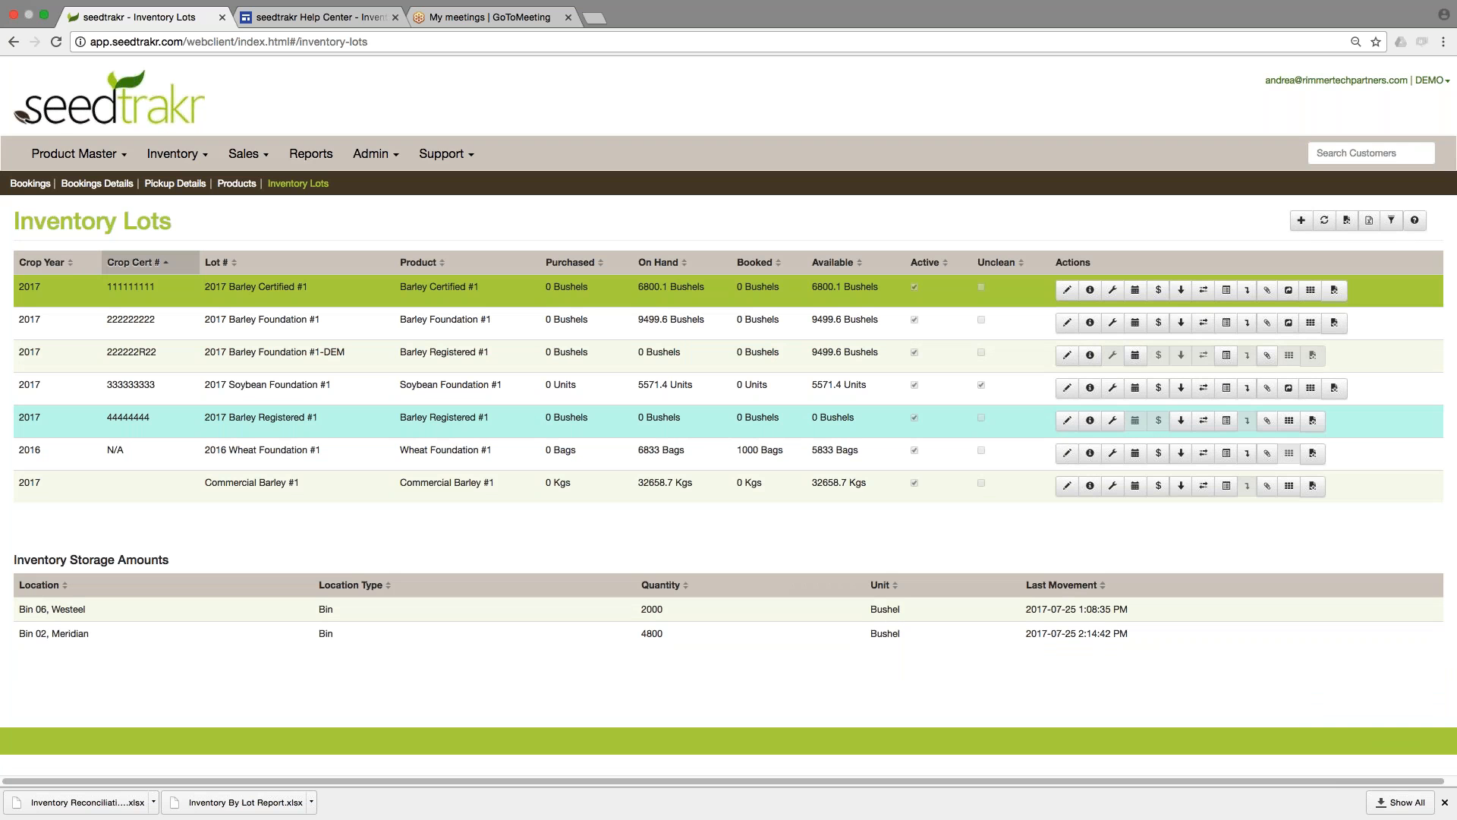
# Compare the storage amounts of Commercial Barley #1, 2017 Barley Certified #1 and the other lots following the commercial conversion.
pyautogui.click(725, 481)
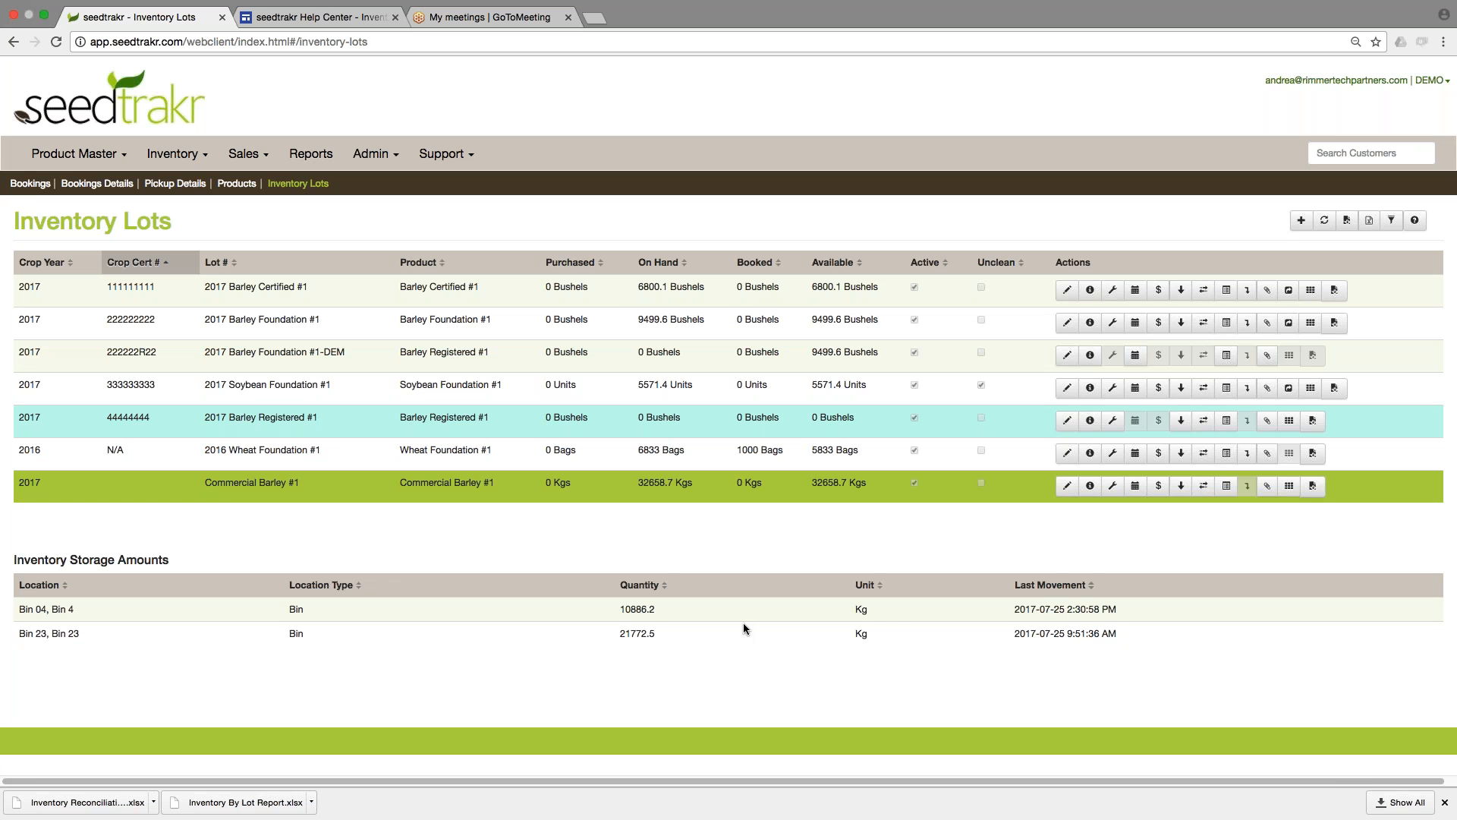
pyautogui.click(617, 299)
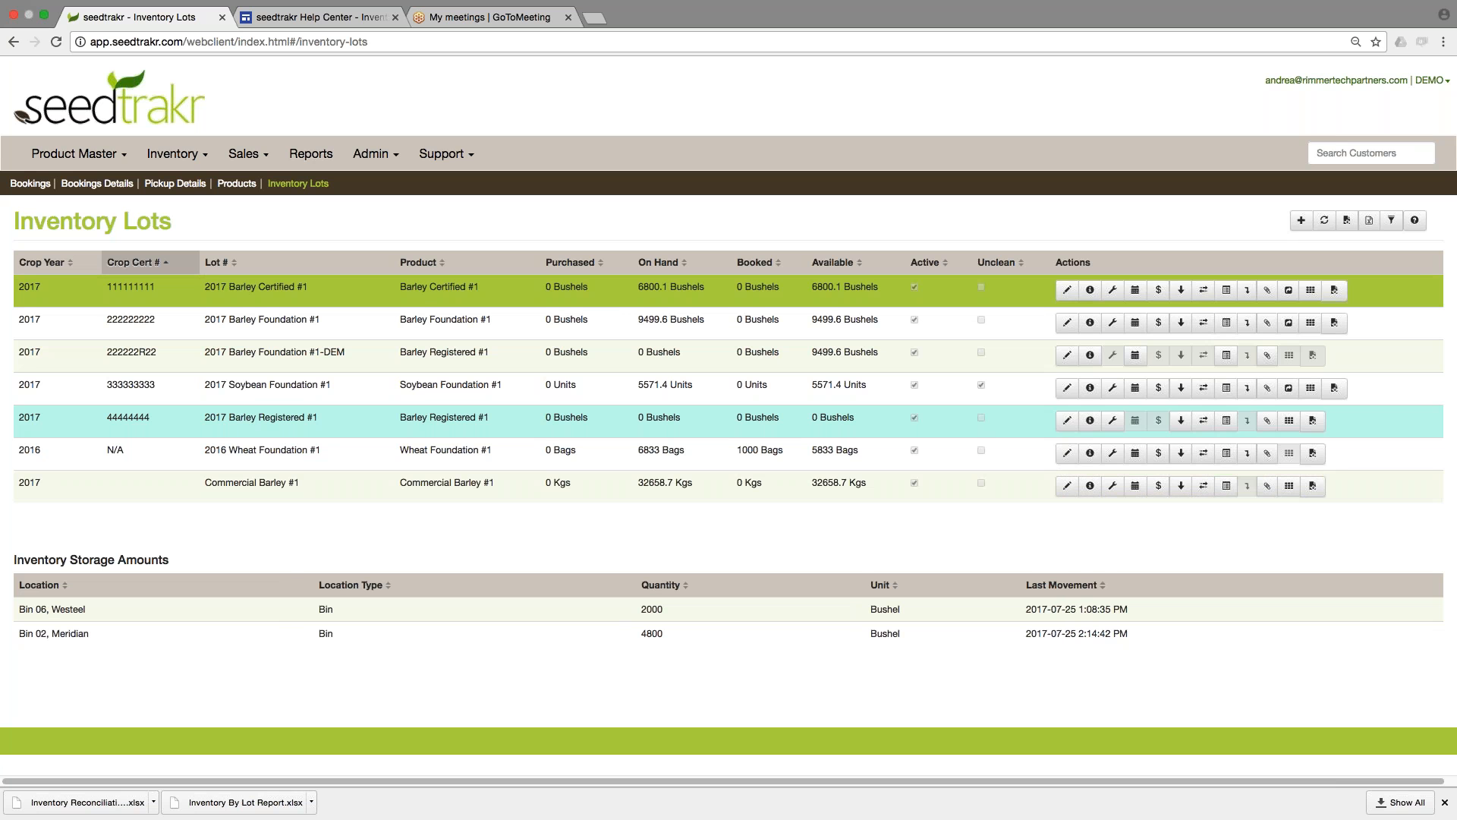
pyautogui.click(617, 486)
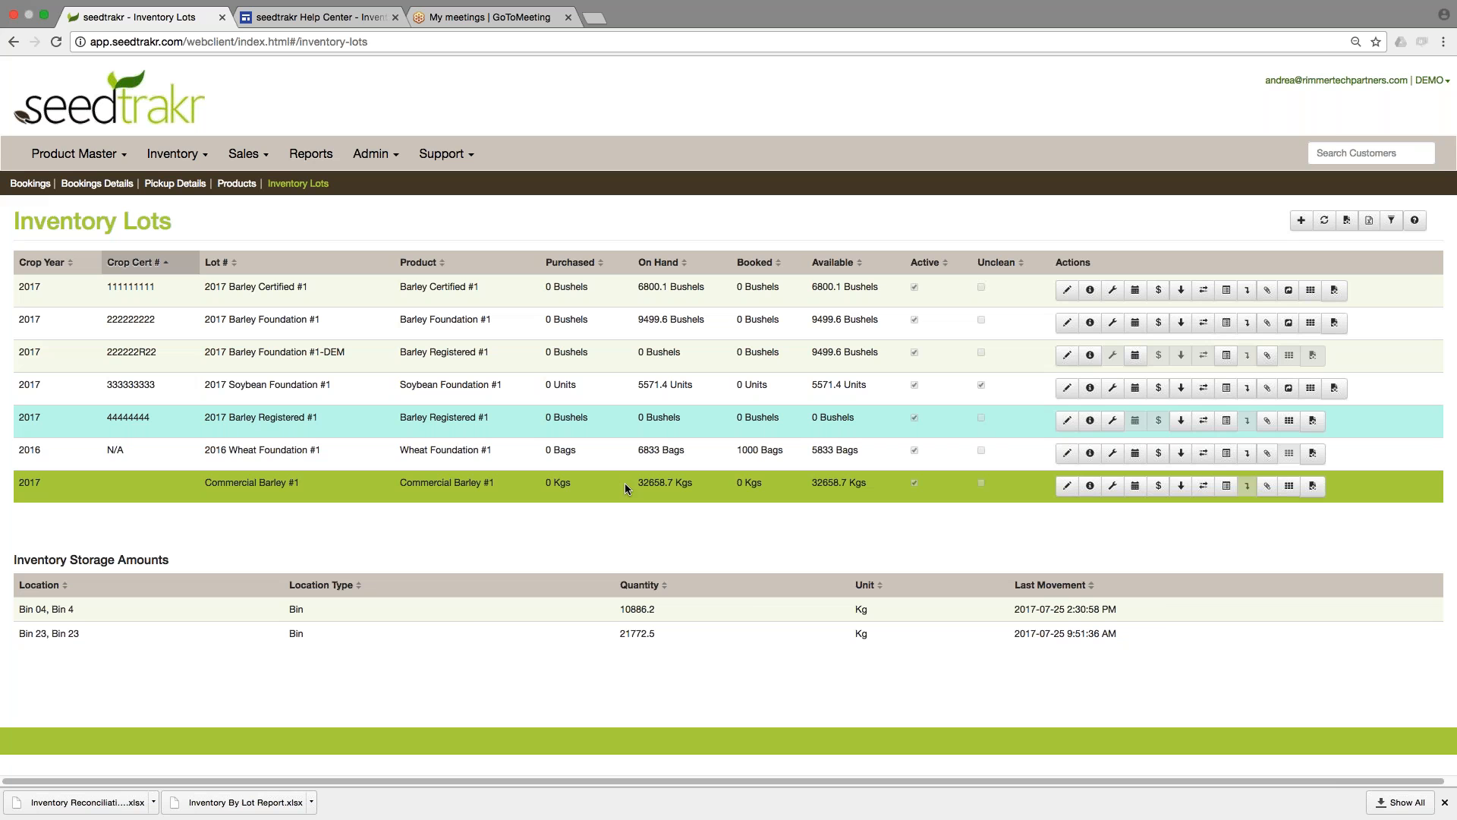
pyautogui.click(645, 451)
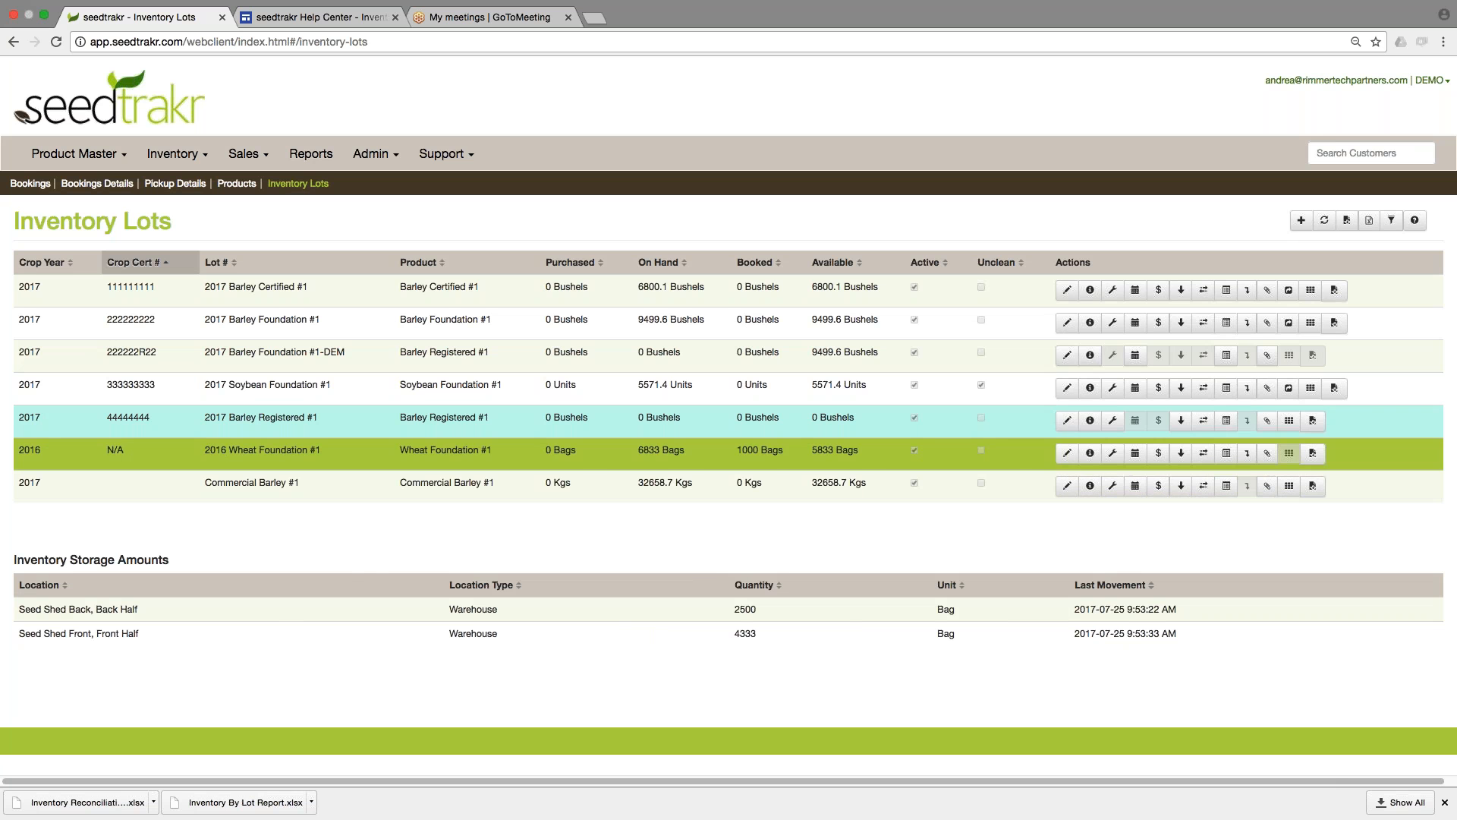
pyautogui.click(633, 361)
# Review the inventory lot movements of 2017 Barley Foundation #1 and 2017 Barley Certified #1, closing each movement history.
pyautogui.click(632, 328)
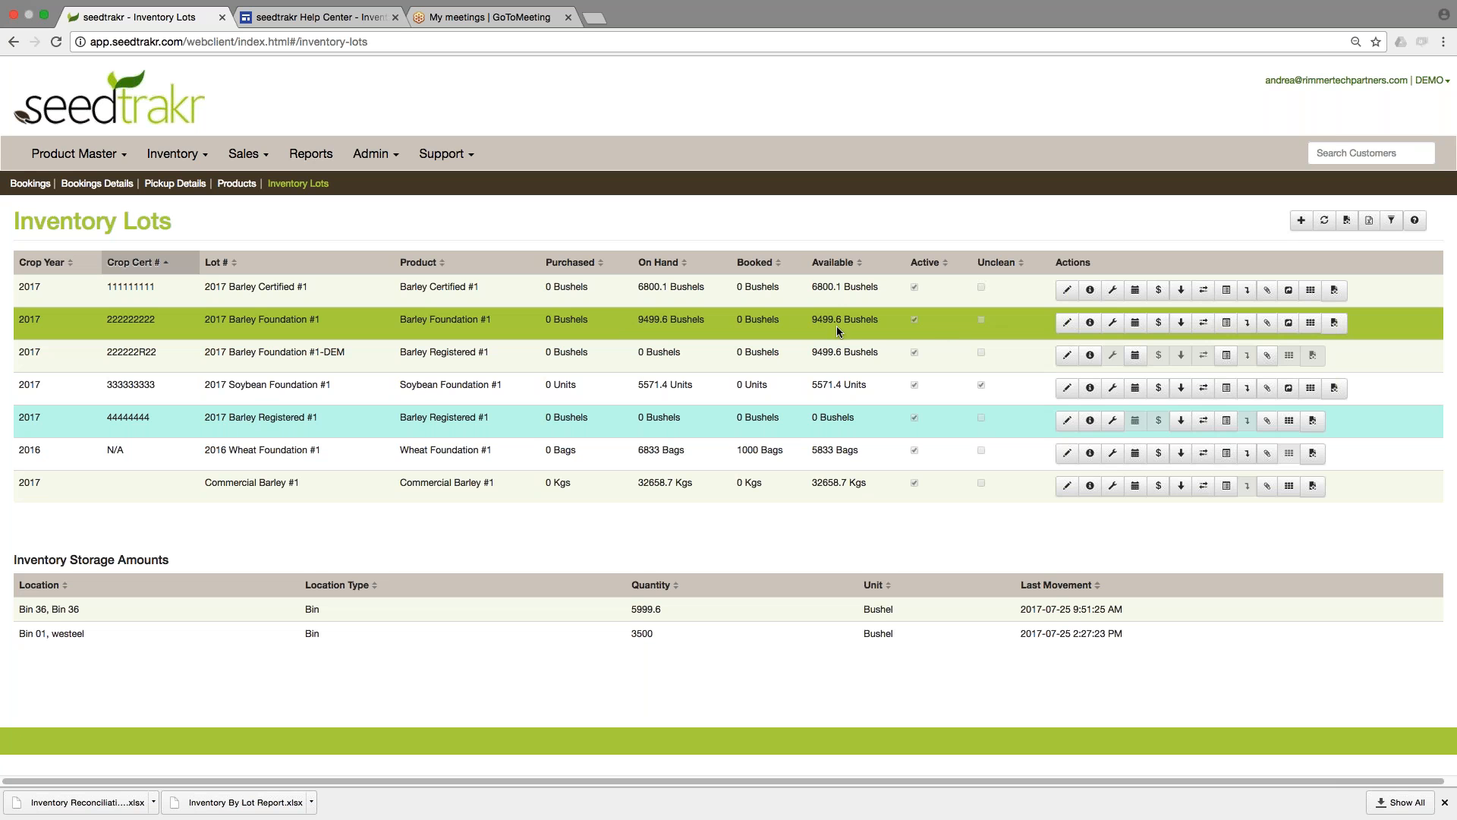
pyautogui.click(1228, 326)
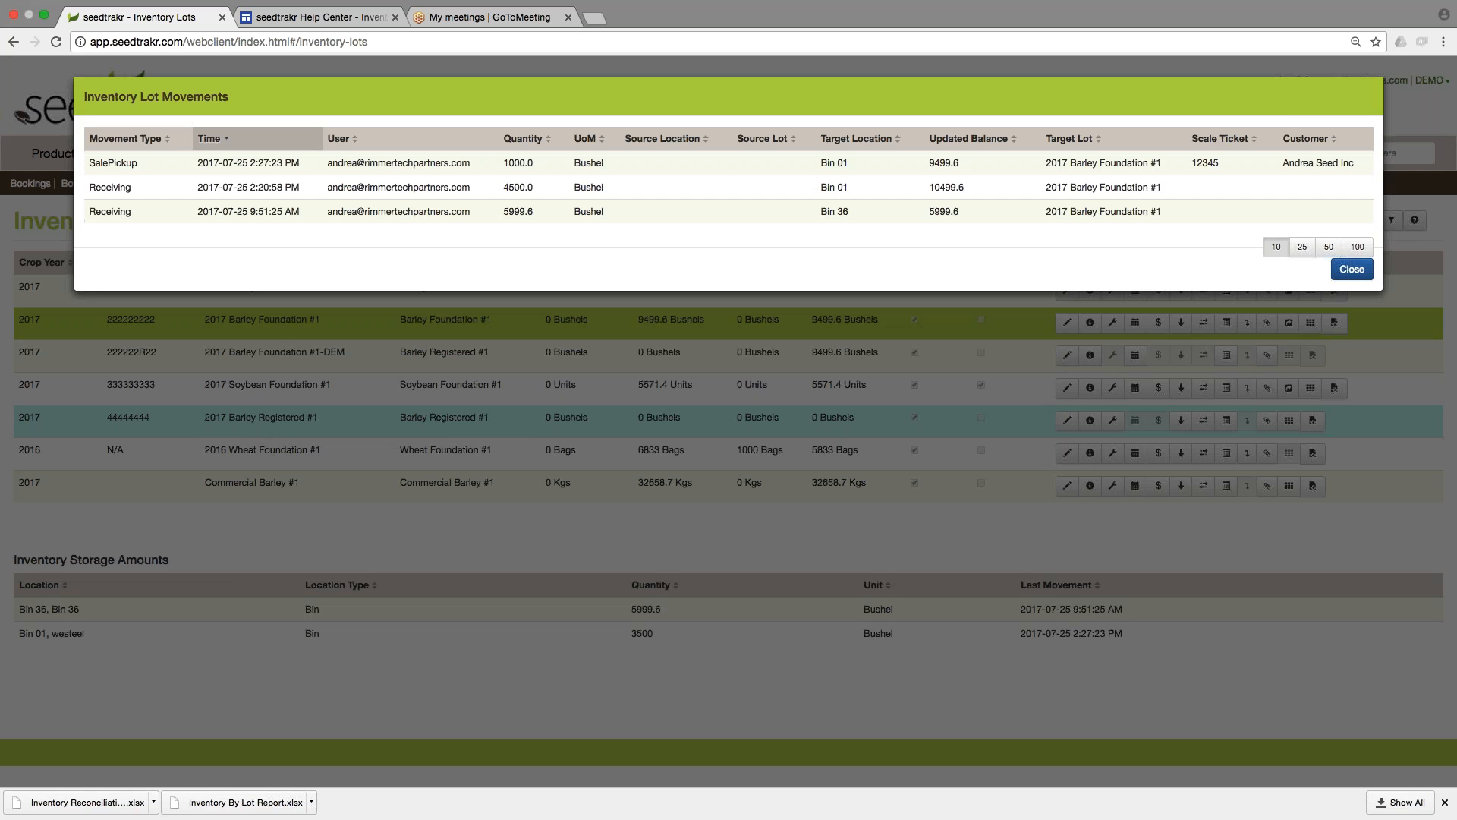
pyautogui.moveTo(1215, 164)
pyautogui.moveTo(126, 166)
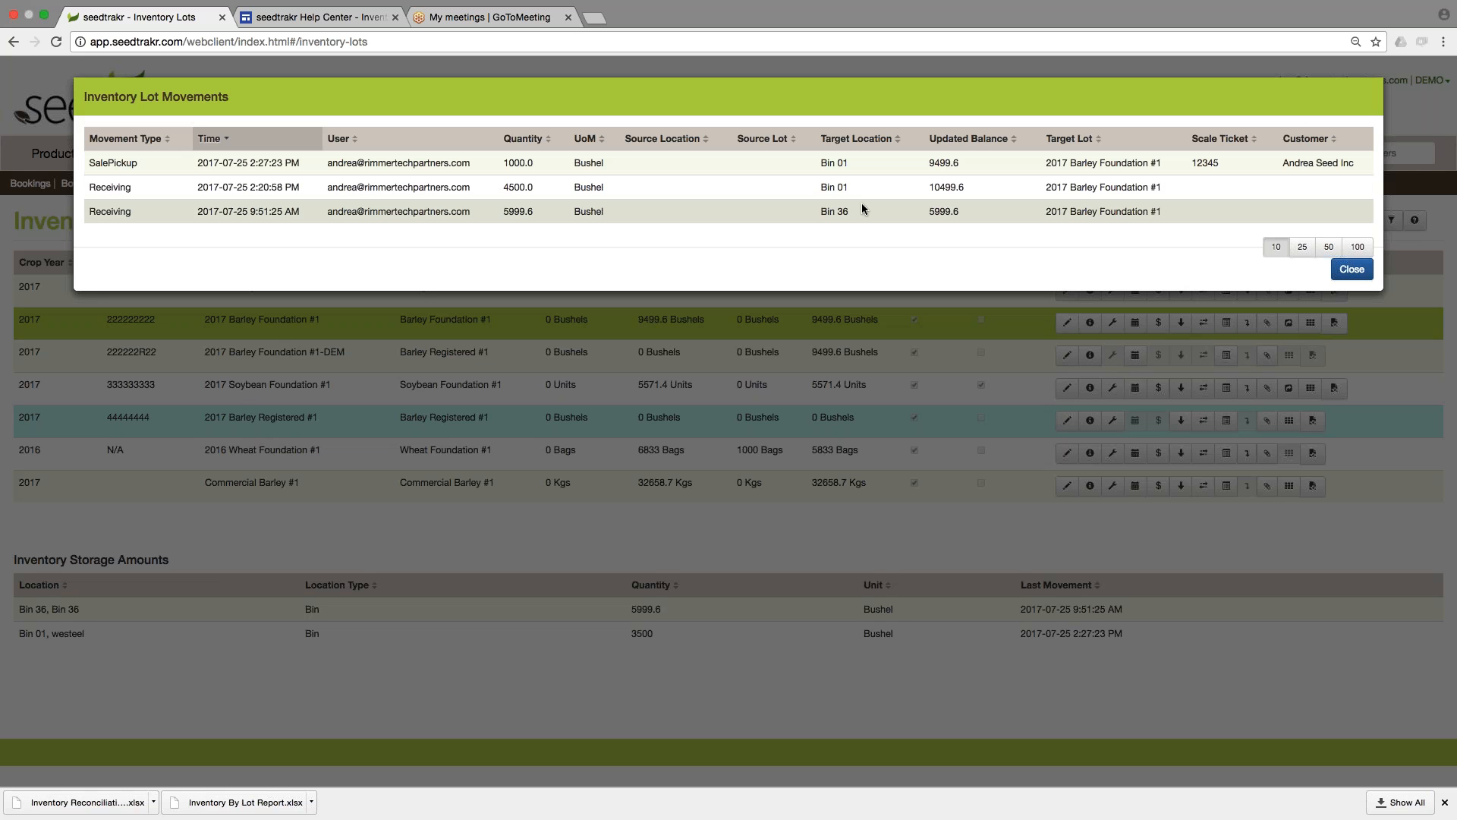
pyautogui.click(1352, 269)
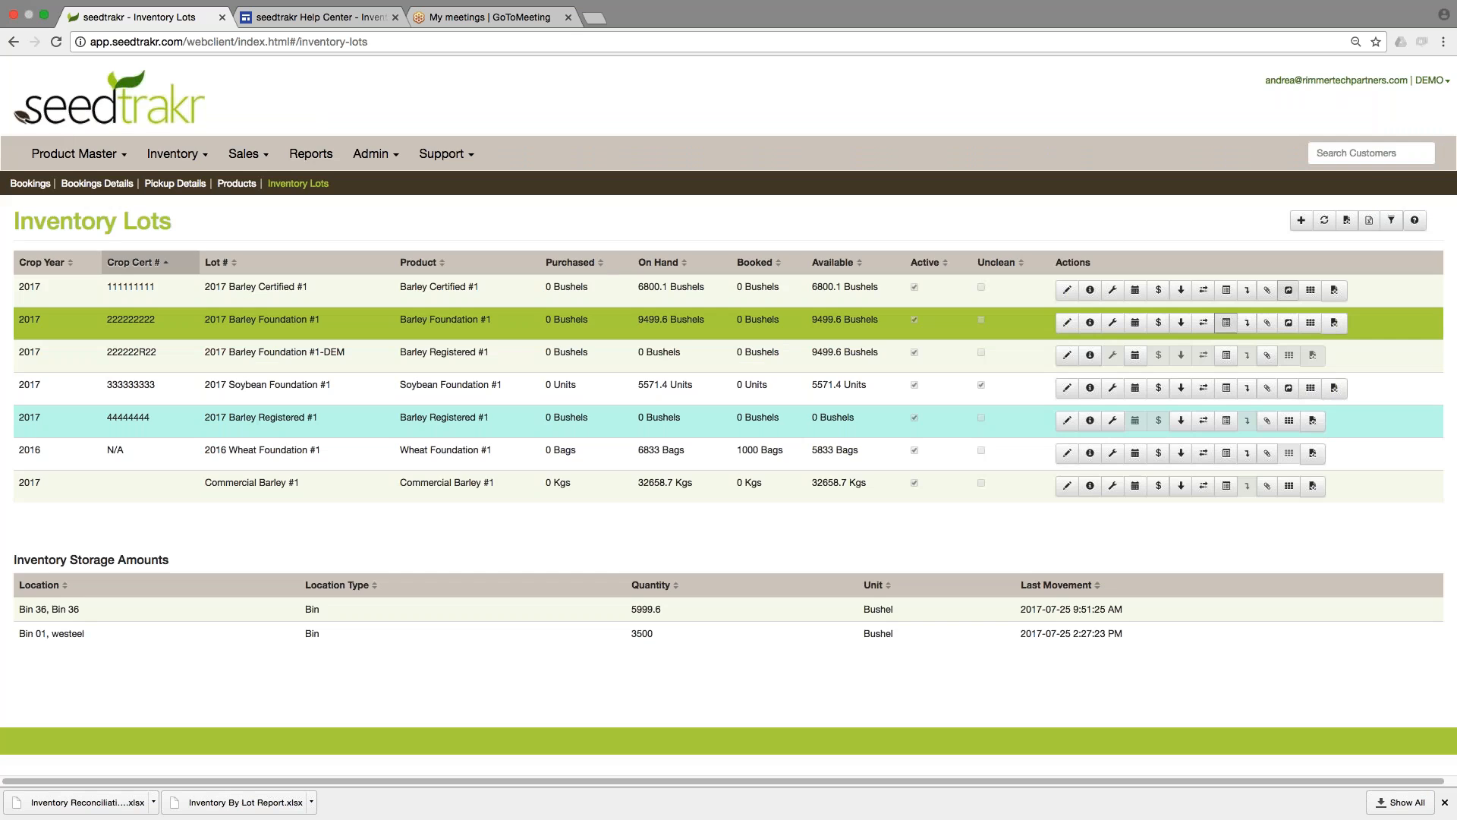
pyautogui.click(1227, 290)
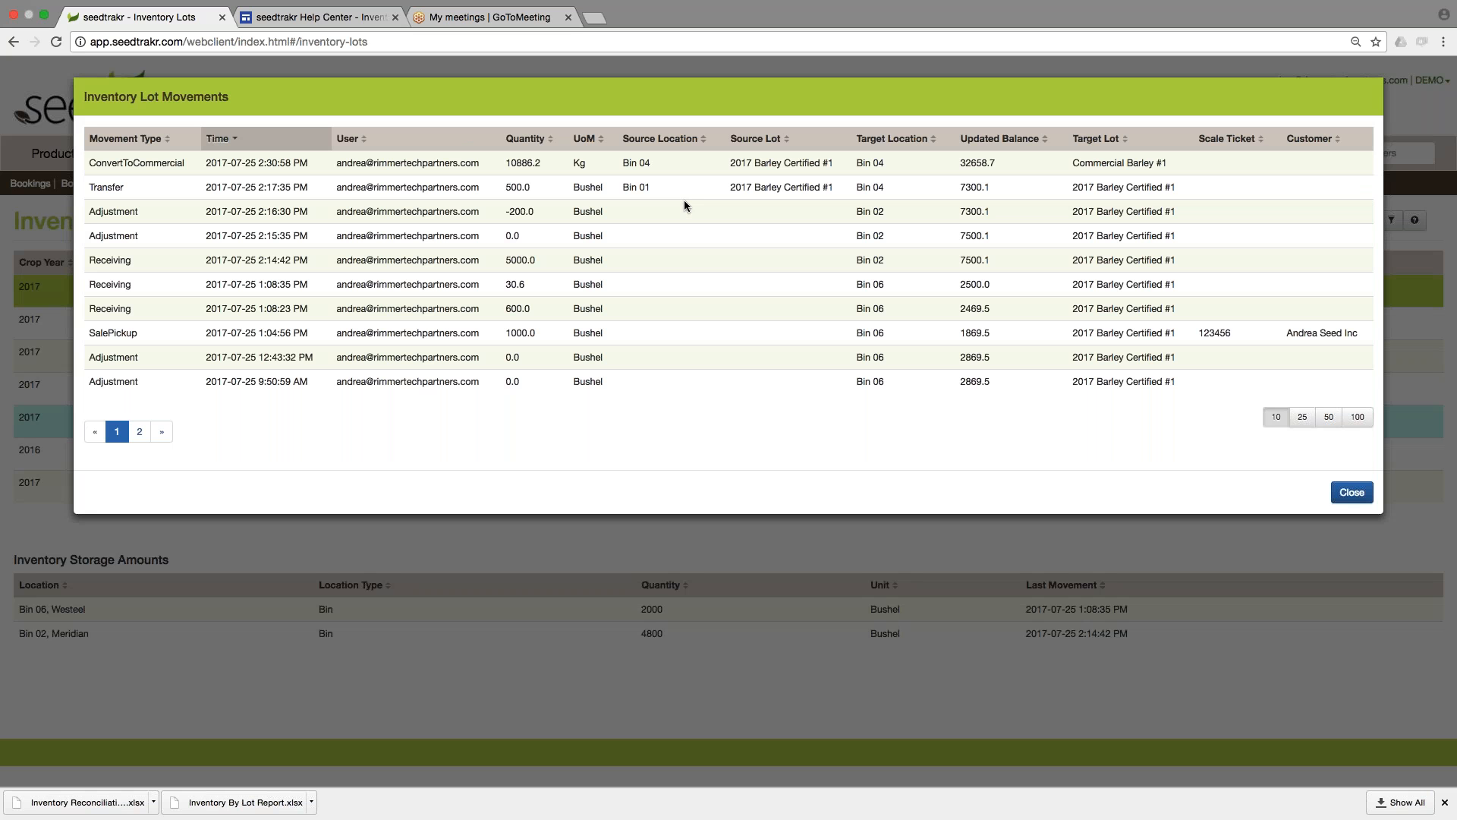
pyautogui.click(1351, 493)
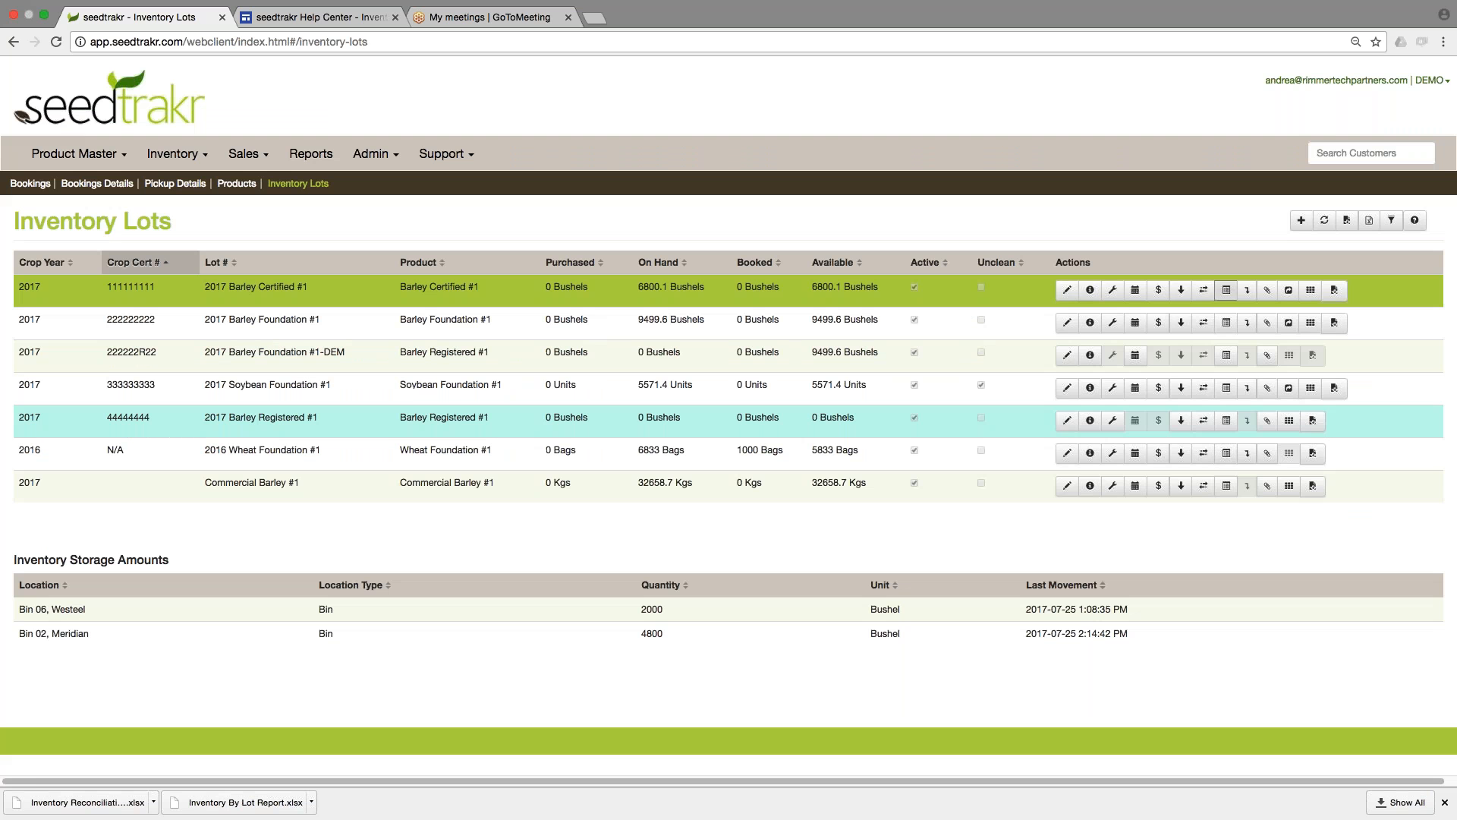
# Go to Reports, view the location choices for the Storage Location Movements HTML report, and cancel it.
pyautogui.click(305, 157)
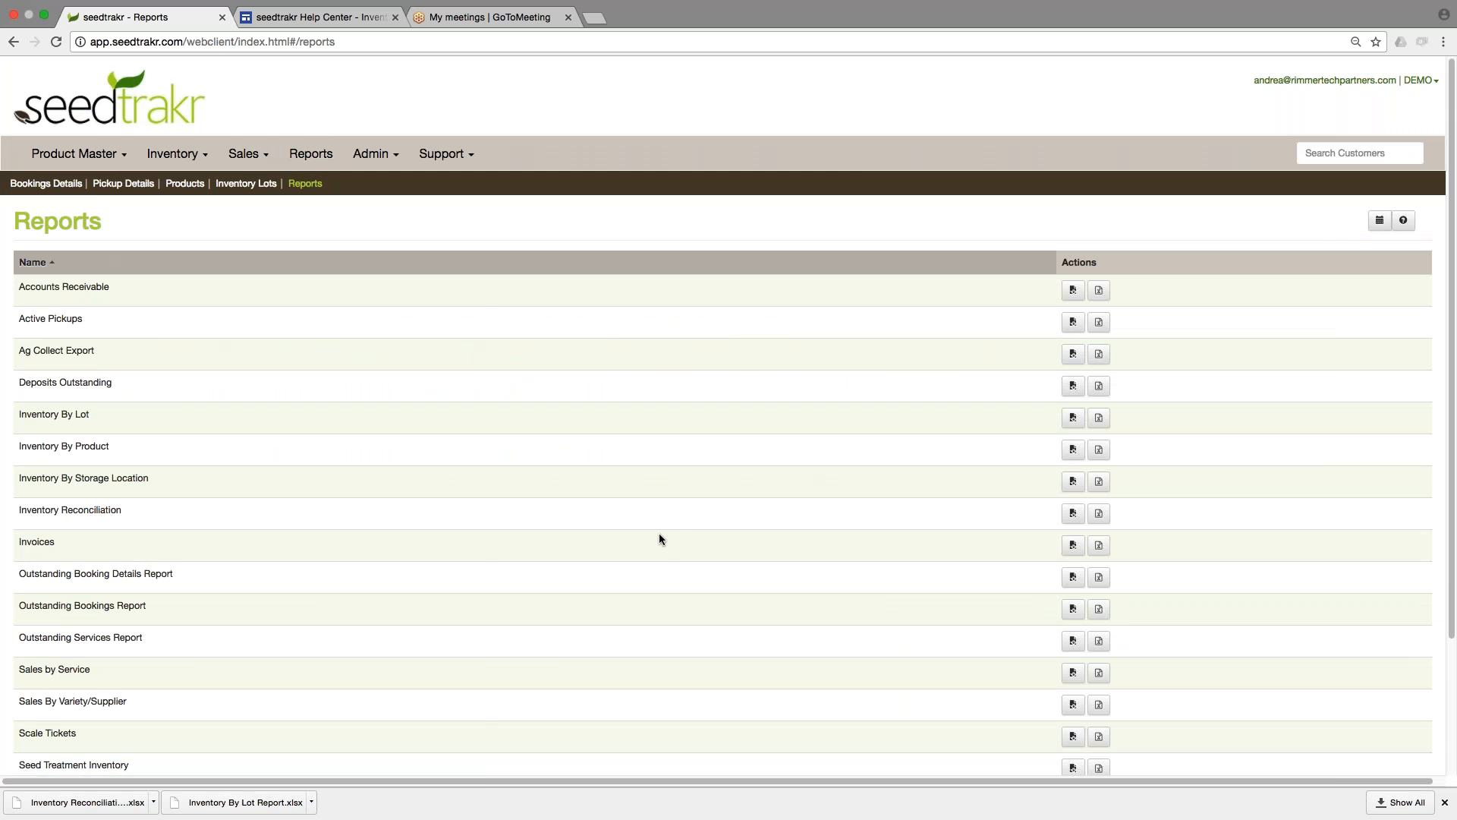
pyautogui.scroll(-5, 671, 518)
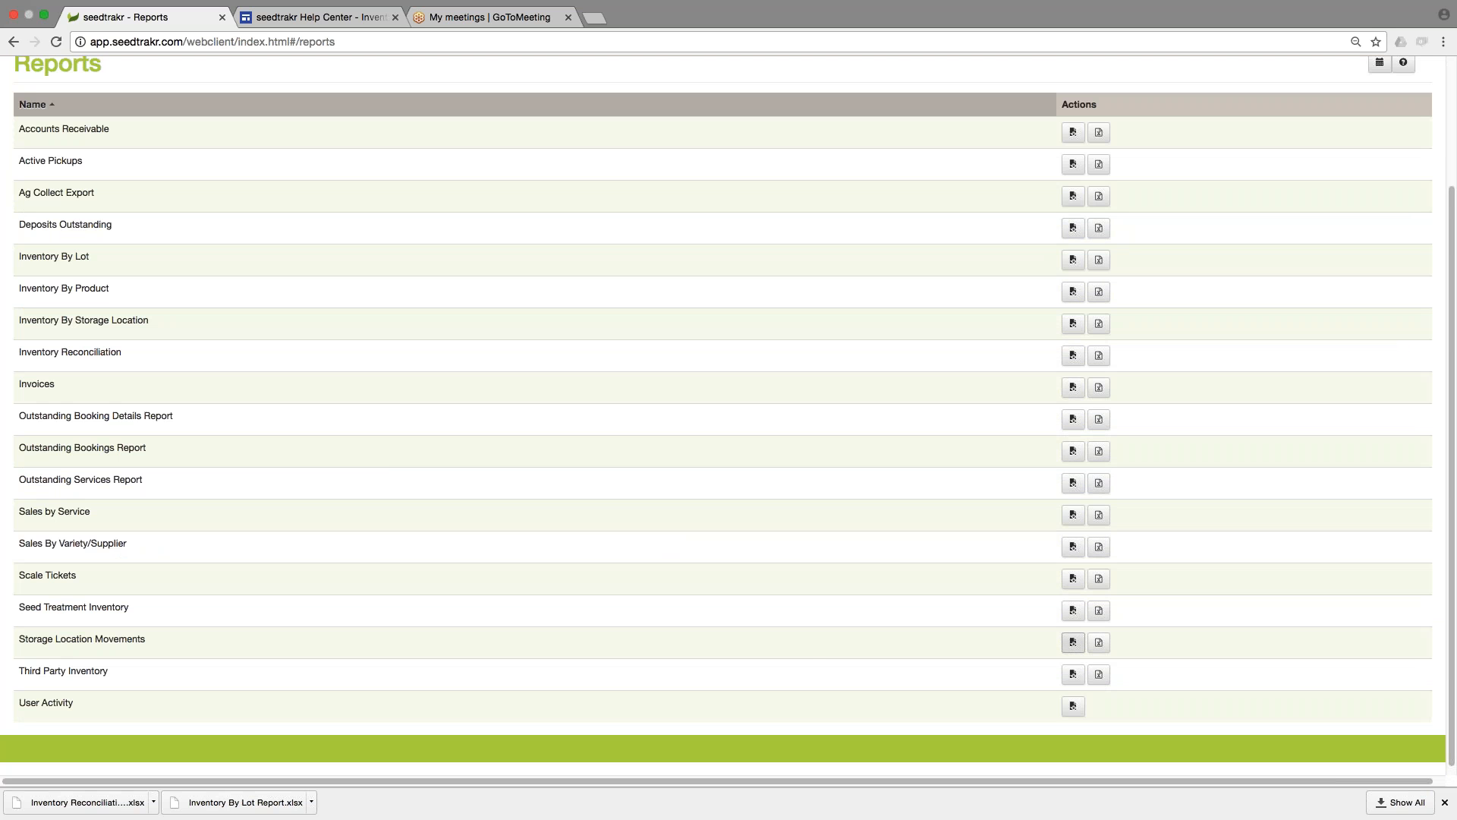
pyautogui.click(1072, 644)
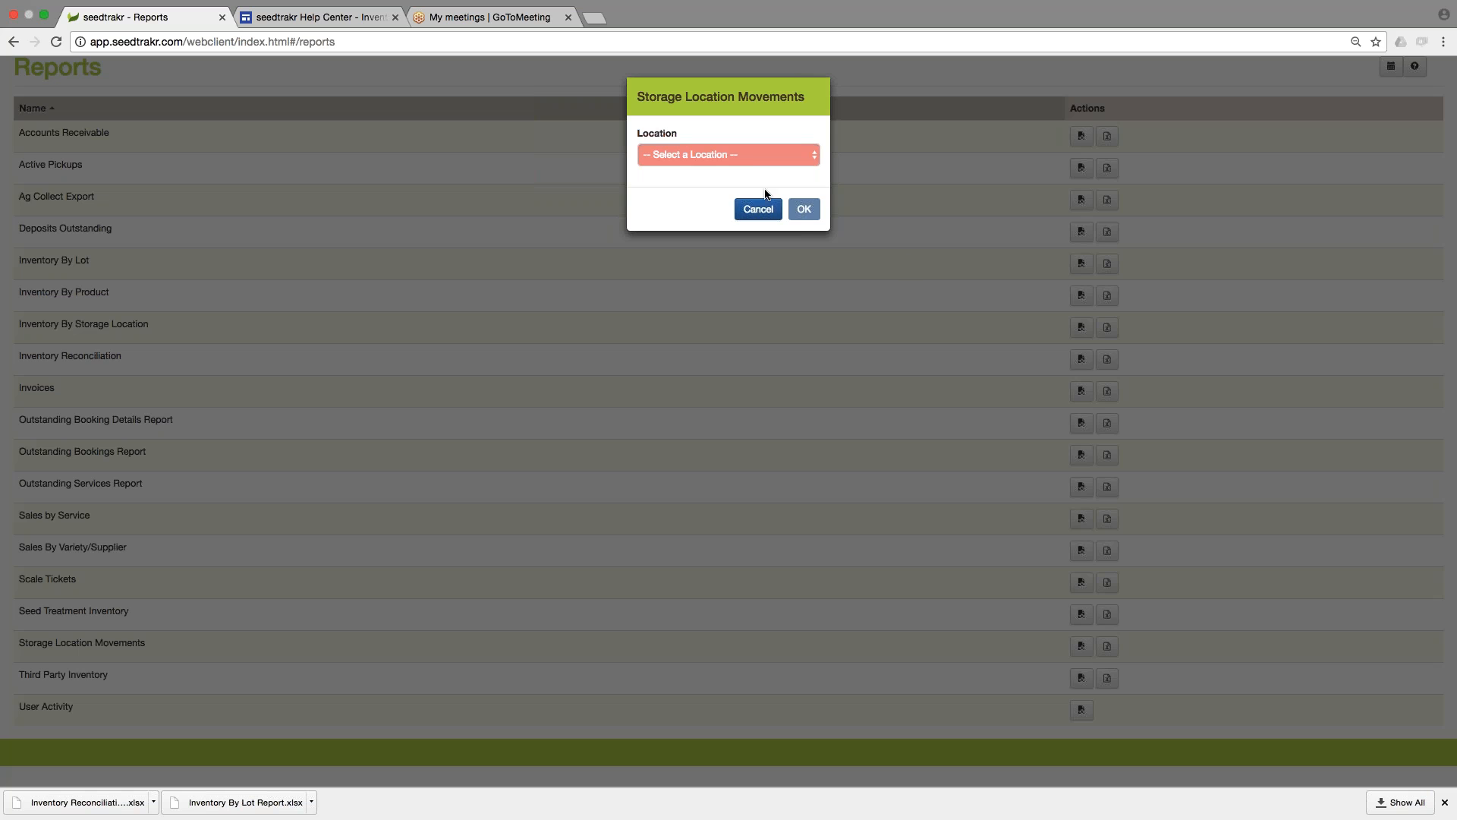
pyautogui.click(751, 156)
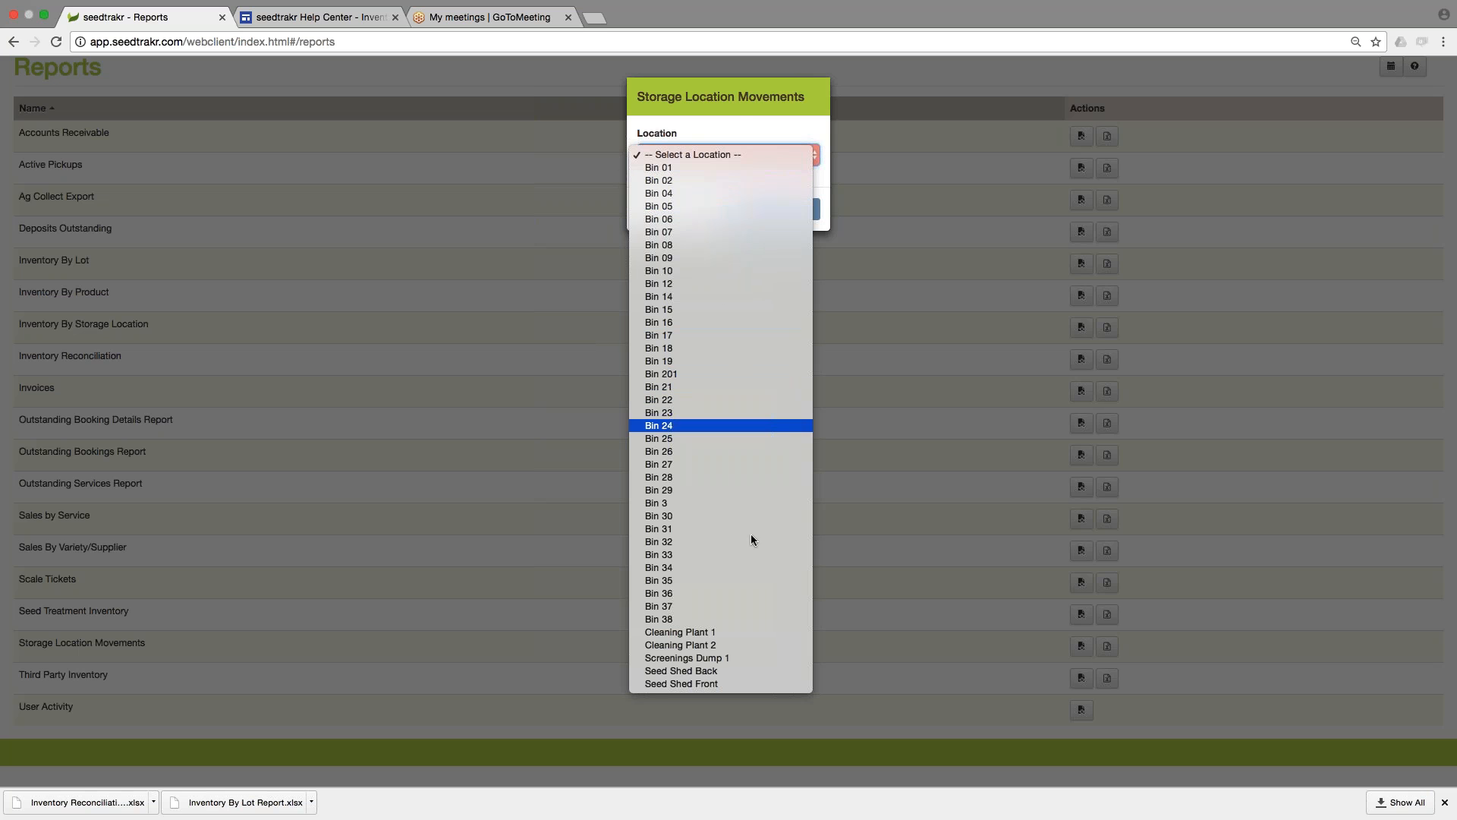
pyautogui.click(738, 103)
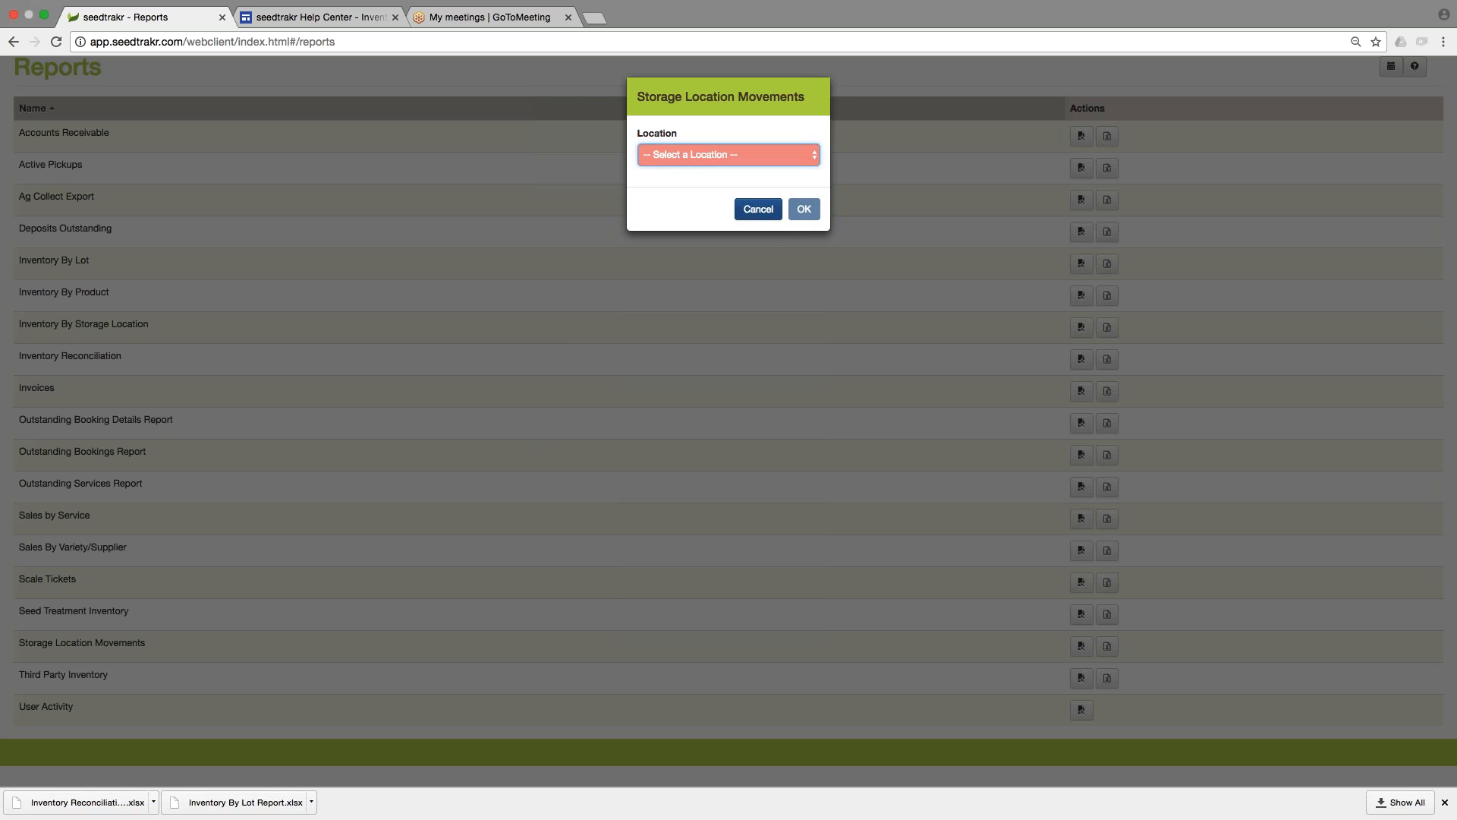
pyautogui.click(762, 213)
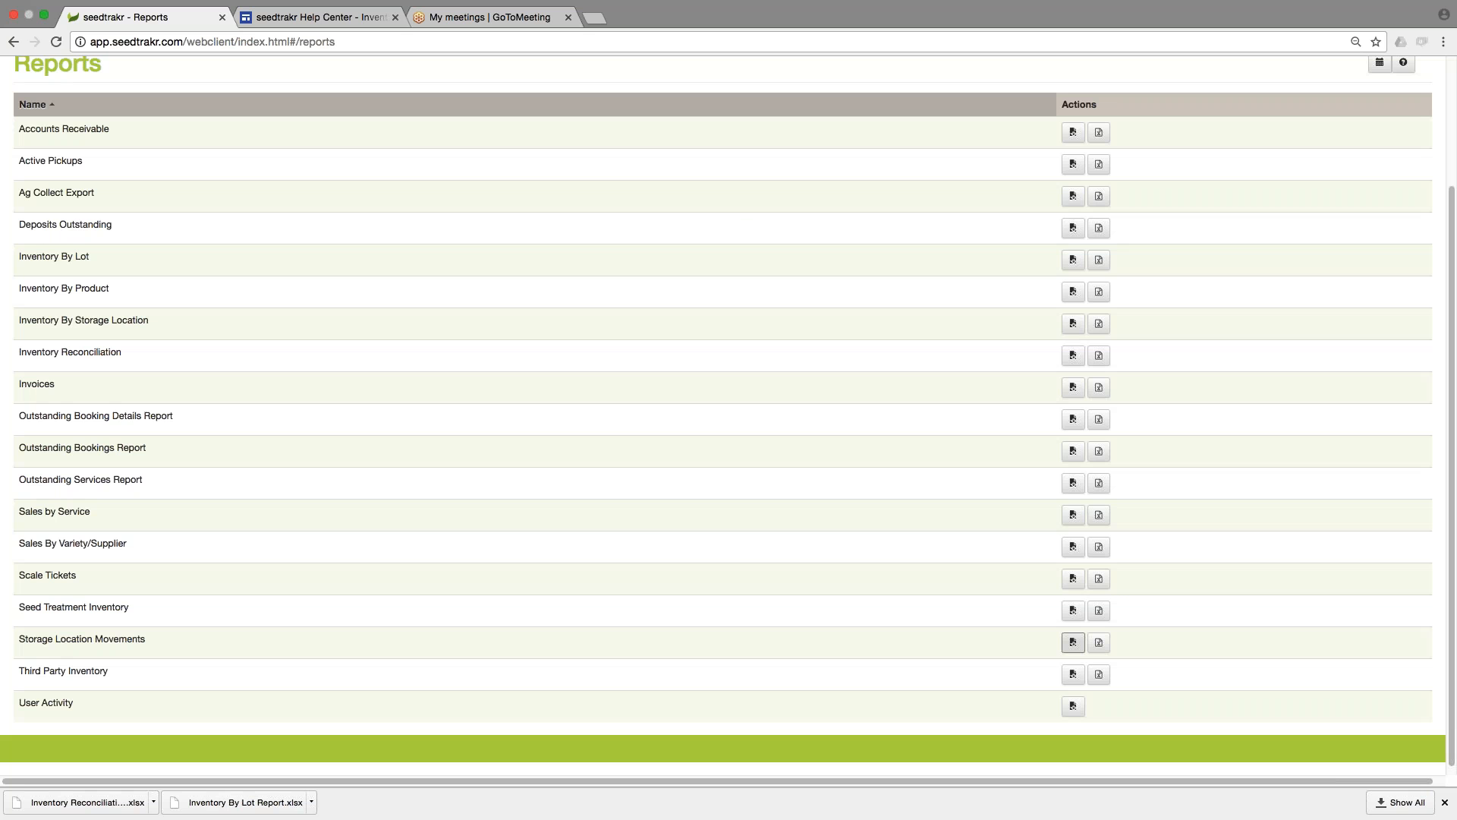
# Generate the Inventory Reconciliation report as HTML, review its lot quantities, and close the report.
pyautogui.click(612, 624)
pyautogui.scroll(3, 610, 624)
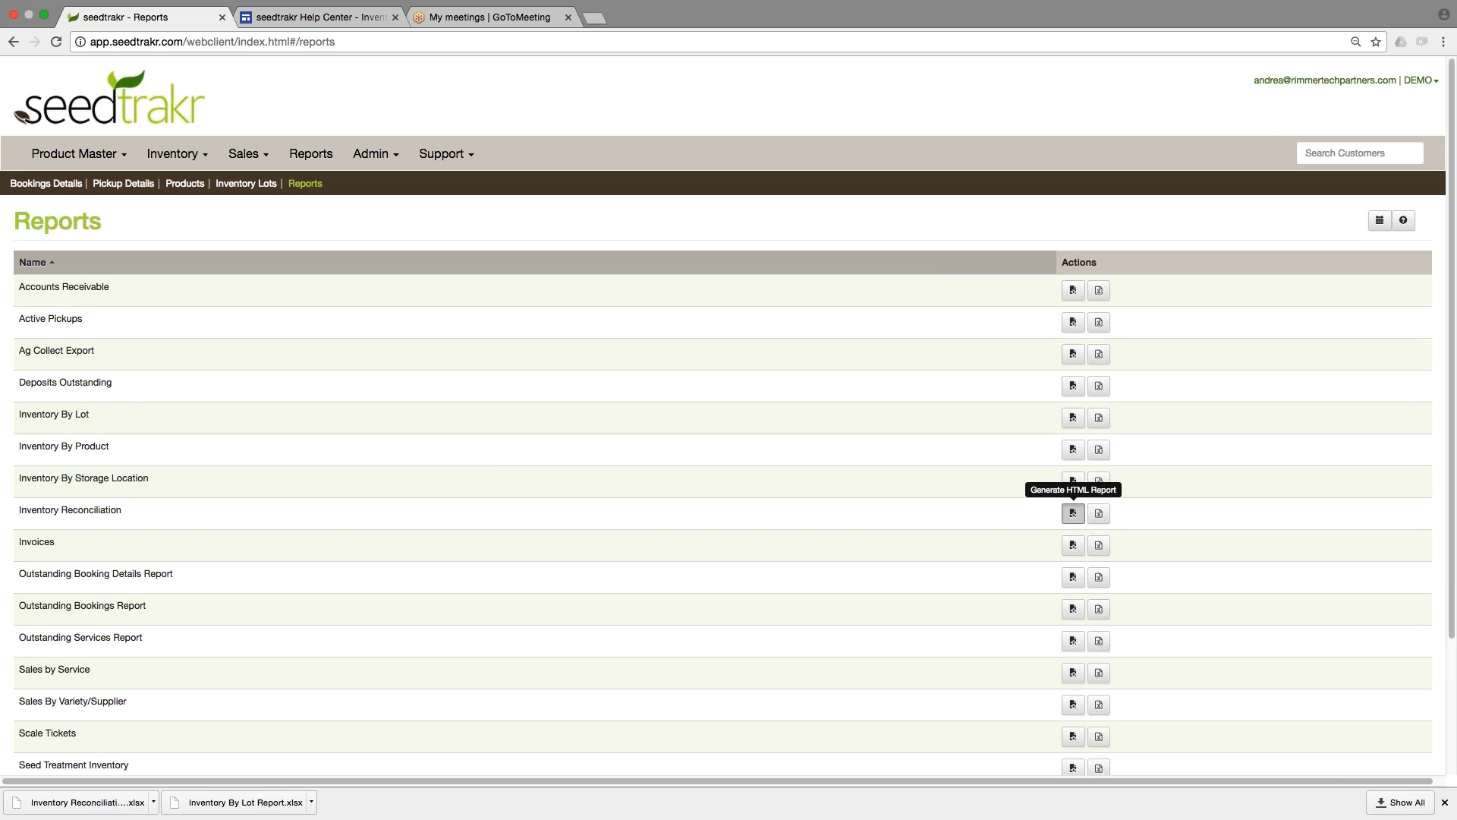
pyautogui.click(1073, 513)
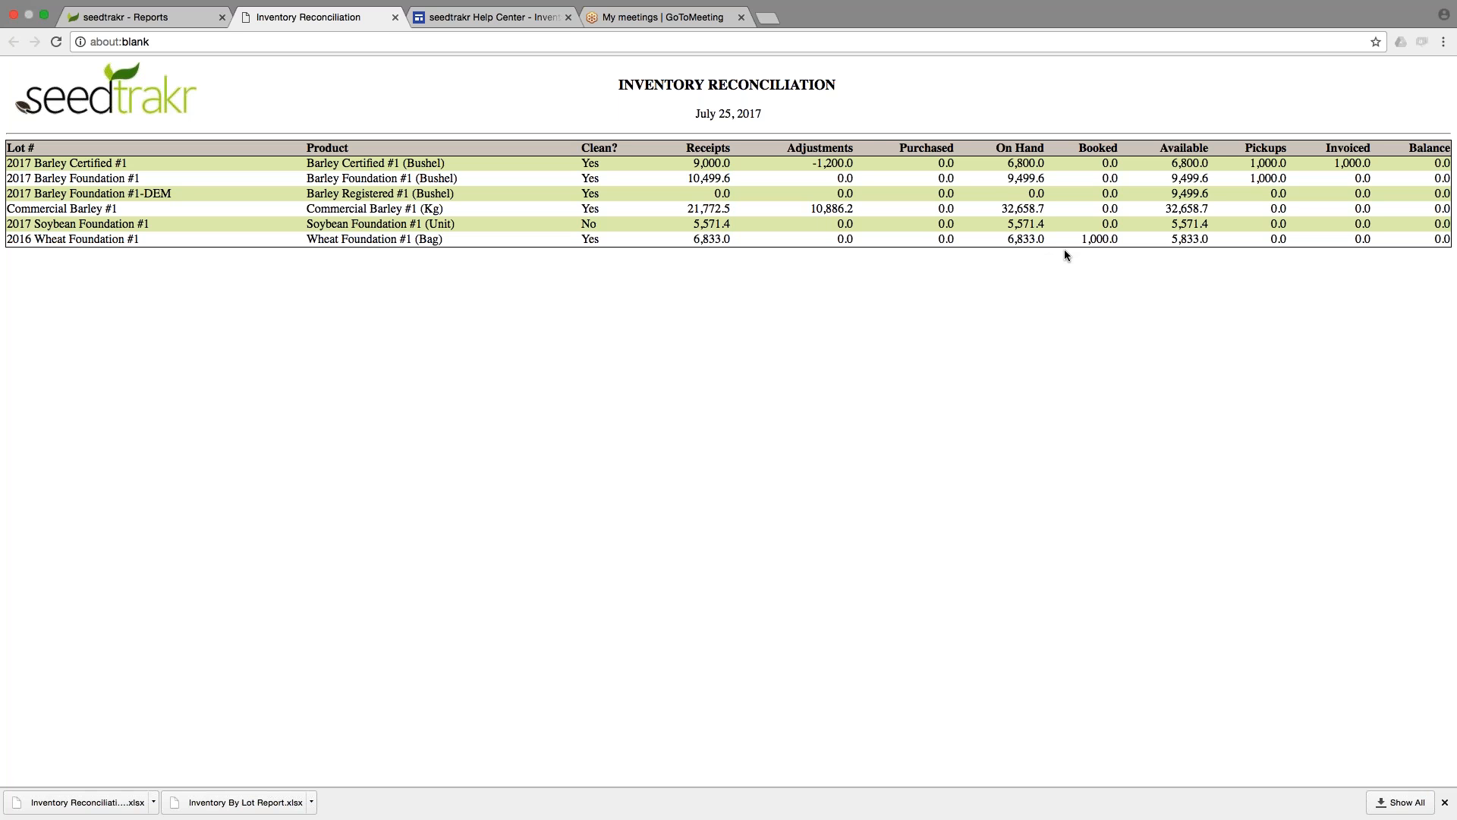
pyautogui.click(395, 17)
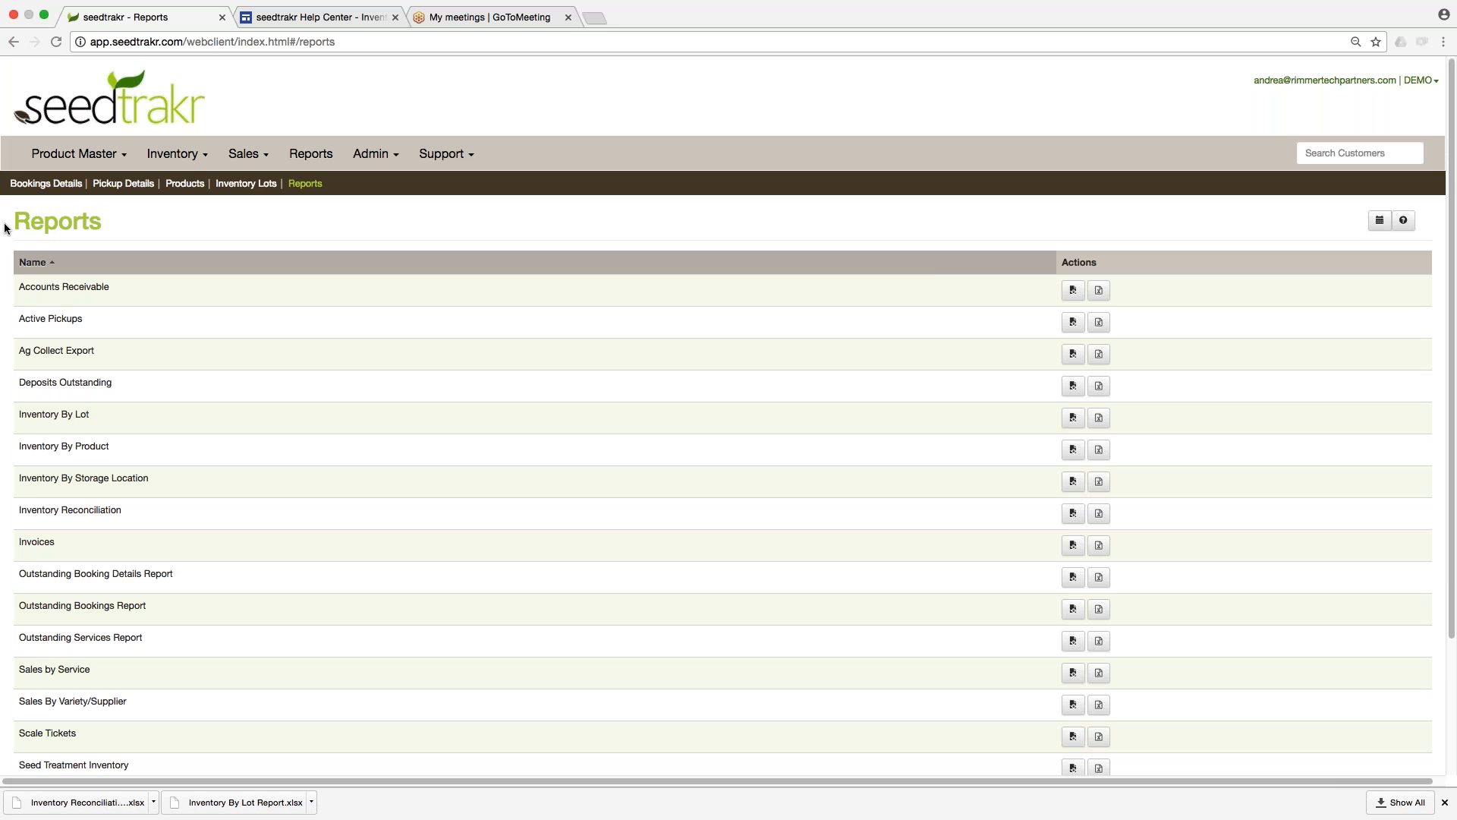
# Switch to the seedtrakr Help Center, view its Home page, and return to seedtrakr's Reports page.
pyautogui.click(351, 18)
pyautogui.scroll(3, 531, 251)
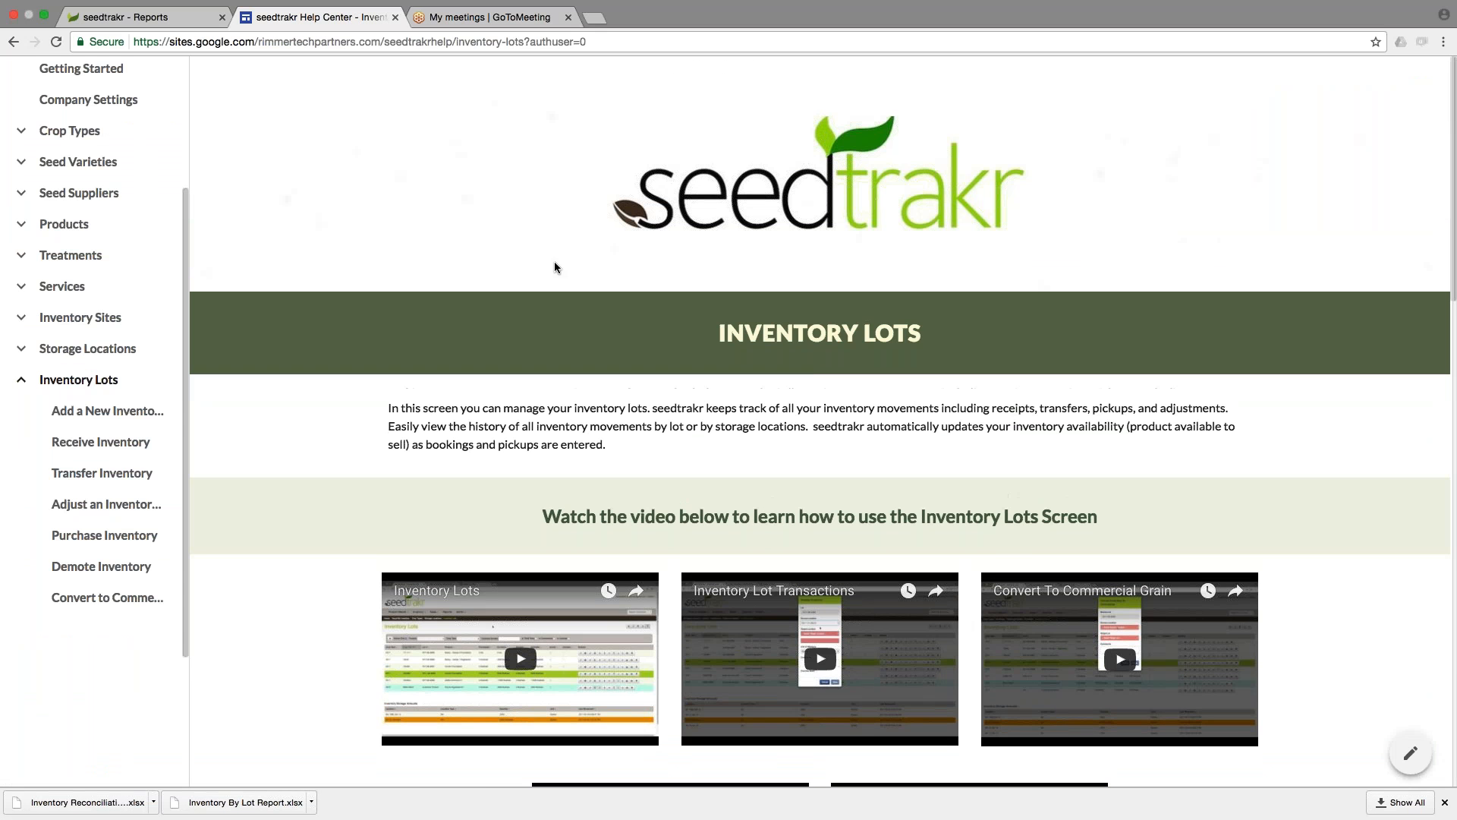
pyautogui.scroll(3, 114, 228)
pyautogui.click(76, 212)
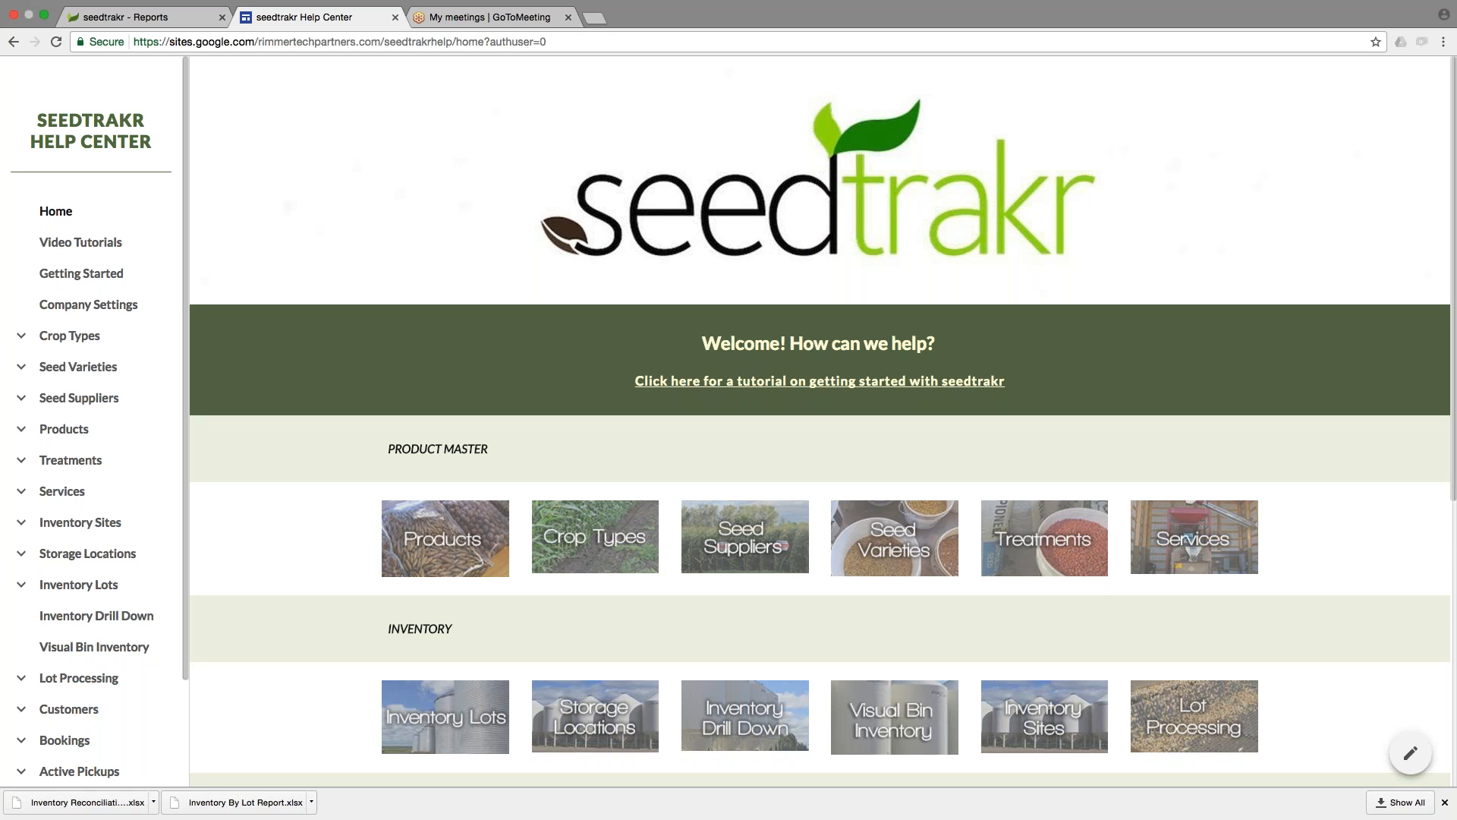
pyautogui.click(151, 25)
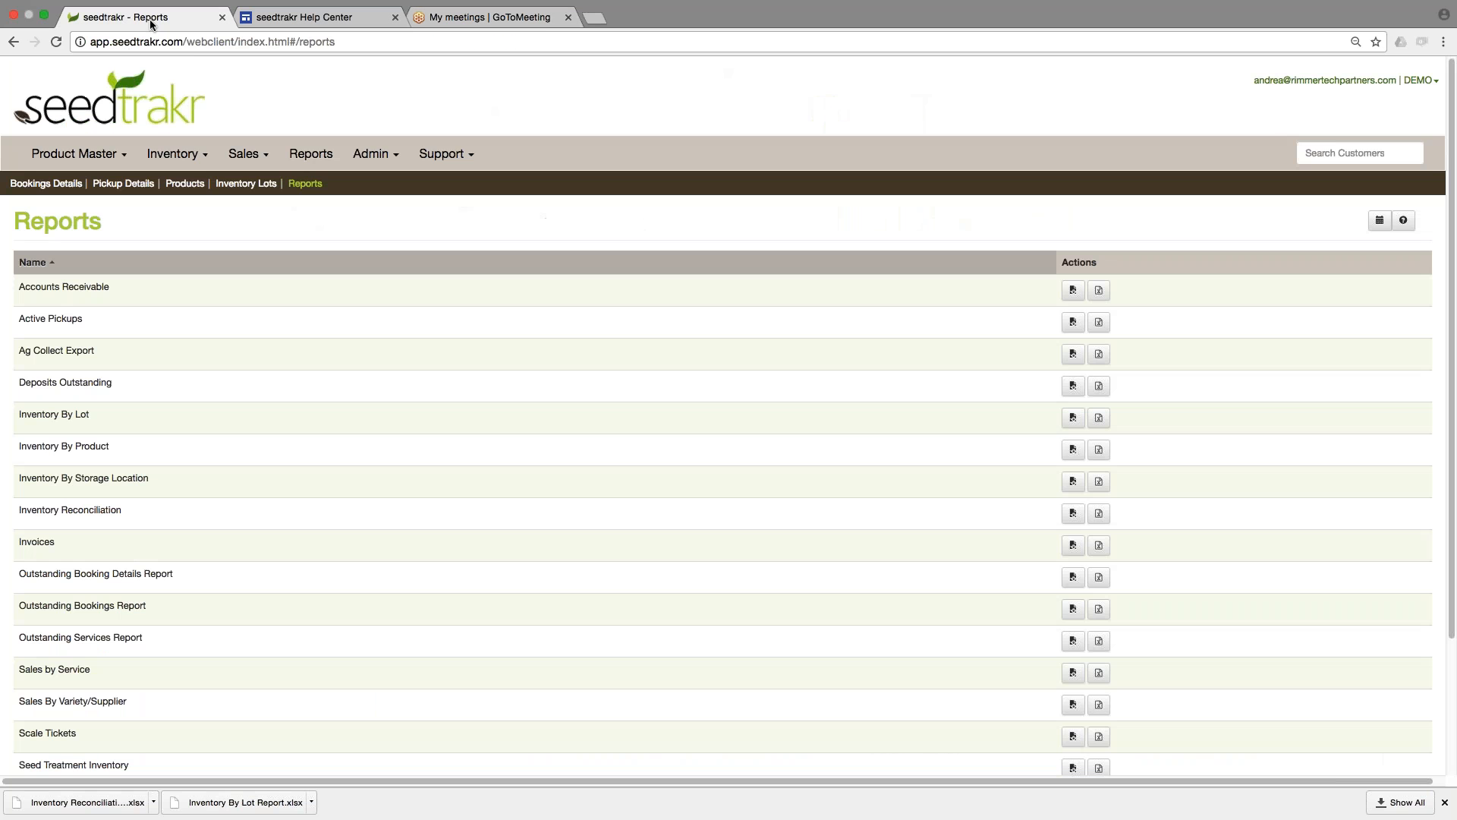